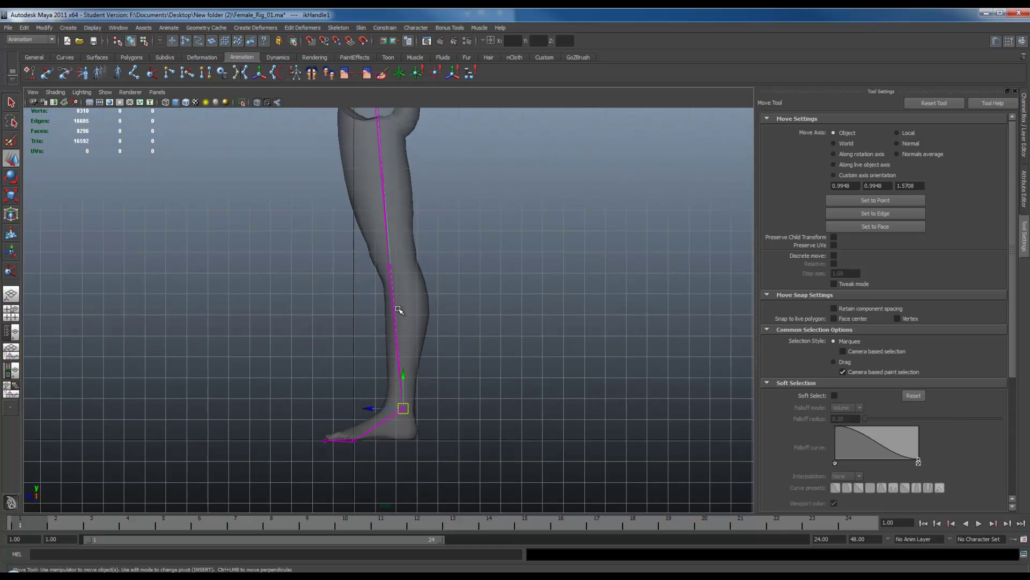
- Try moving the thigh joint down to test how the IK leg bends, and undo the move
{"action": "left_click_drag", "start_coordinate": [397, 422], "coordinate": [388, 386]}
{"action": "left_click", "coordinate": [374, 168]}
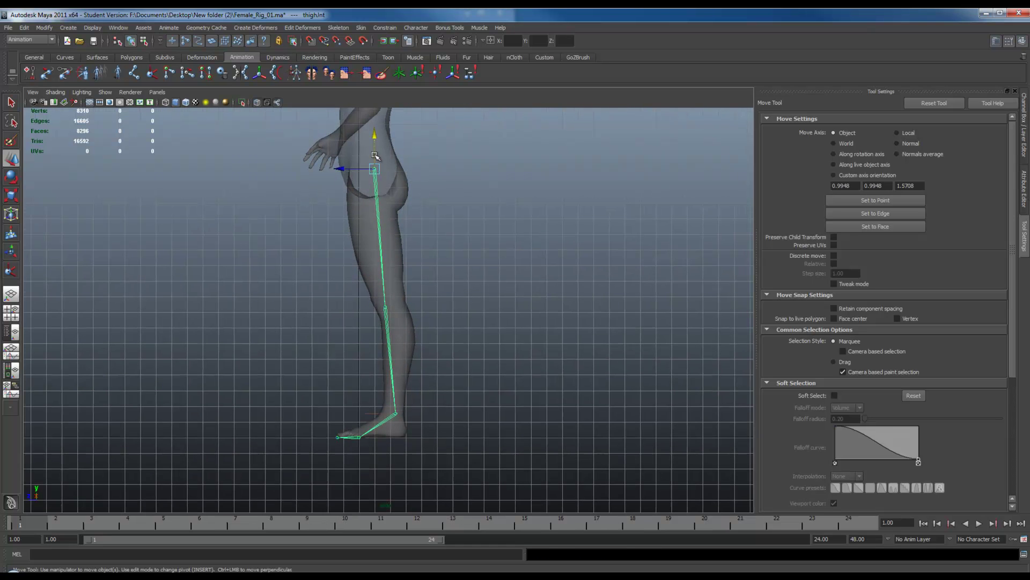
{"action": "left_click_drag", "start_coordinate": [376, 141], "coordinate": [381, 191]}
{"action": "key", "text": "ctrl+z"}
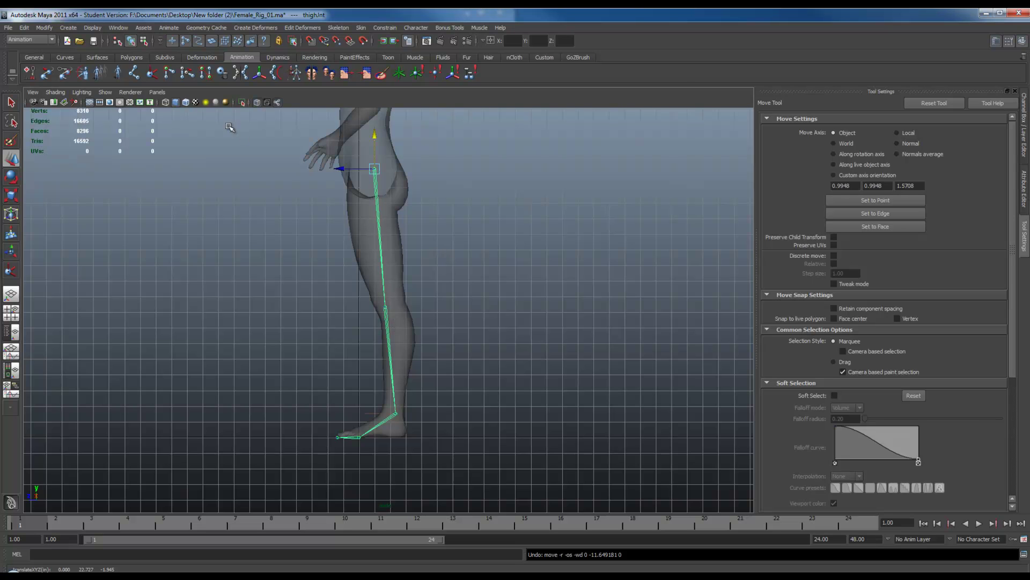
- Create a NURBS circle at the world origin between the feet as the base of a foot control
{"action": "left_click", "coordinate": [136, 58]}
{"action": "left_click", "coordinate": [65, 58]}
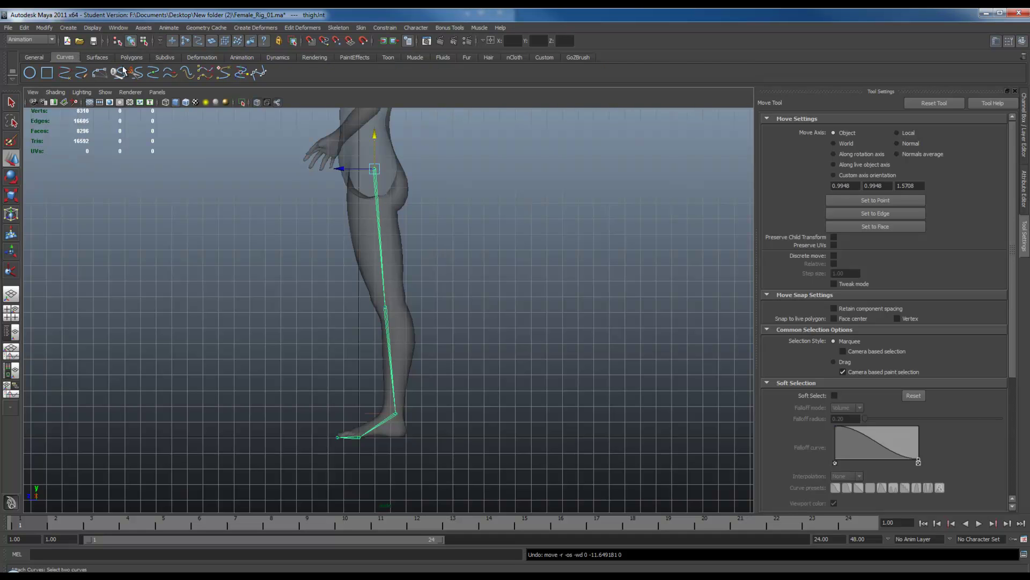
{"action": "left_click", "coordinate": [134, 57]}
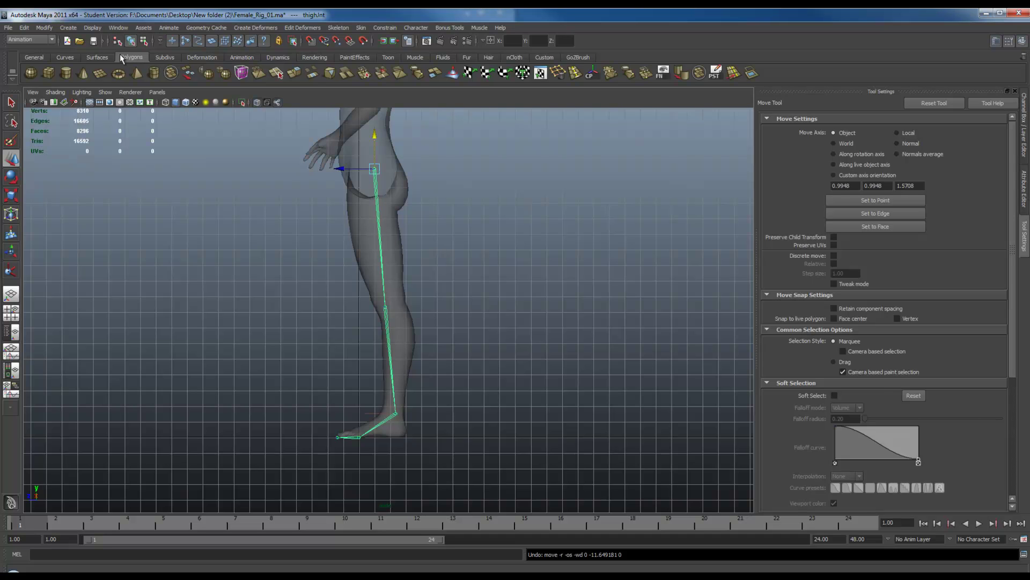
{"action": "left_click", "coordinate": [65, 57]}
{"action": "left_click", "coordinate": [33, 76]}
{"action": "key", "text": "space"}
{"action": "left_click_drag", "start_coordinate": [407, 404], "coordinate": [424, 381]}
{"action": "key", "text": "f"}
{"action": "right_click_drag", "start_coordinate": [438, 395], "coordinate": [230, 253], "text": "alt"}
{"action": "left_click_drag", "start_coordinate": [230, 253], "coordinate": [435, 267], "text": "alt"}
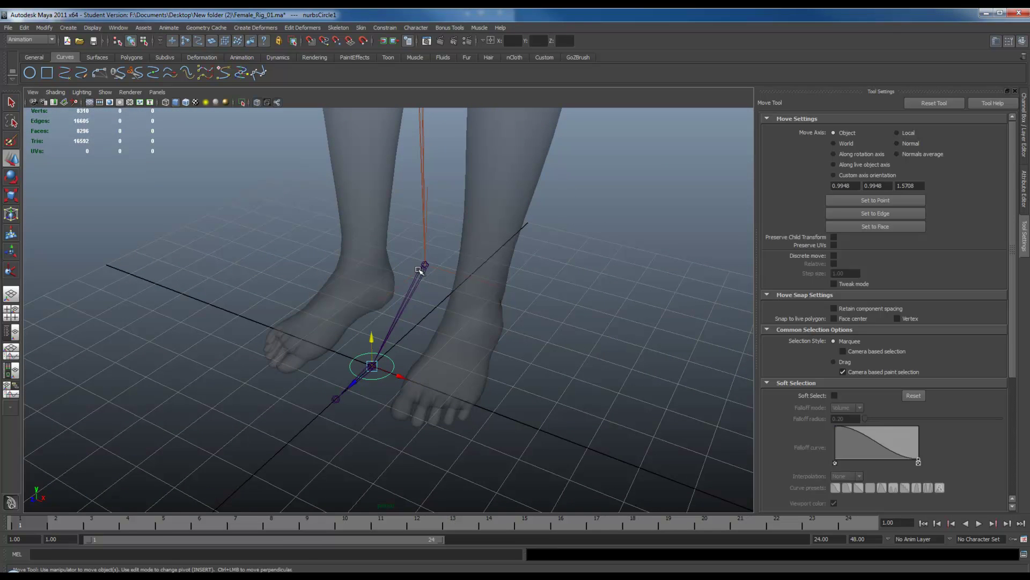
- Try snapping the circle from the origin to the ankle joint
{"action": "key", "text": "v"}
{"action": "left_click_drag", "start_coordinate": [376, 367], "coordinate": [425, 265]}
{"action": "left_click_drag", "start_coordinate": [465, 312], "coordinate": [420, 357], "text": "alt"}
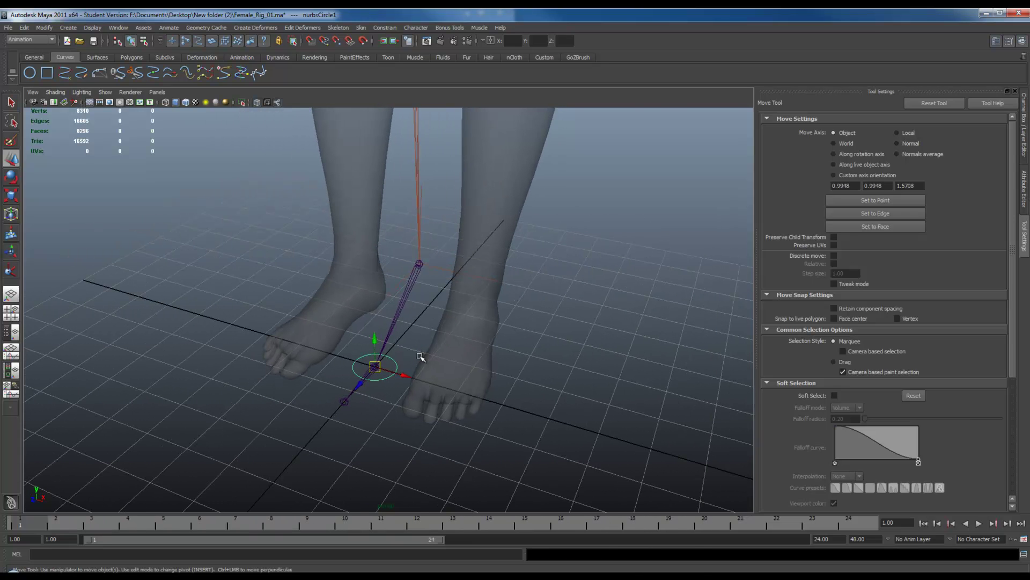
- Scale the circle into a long foot-sized oval and shift it back beneath the foot joints
{"action": "key", "text": "F5"}
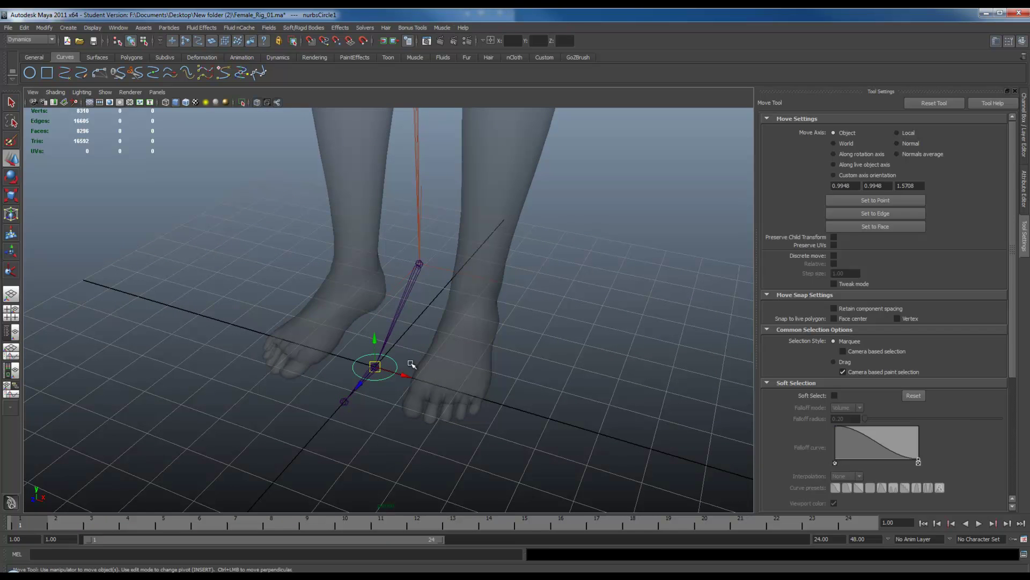
{"action": "left_click_drag", "start_coordinate": [386, 367], "coordinate": [451, 391], "text": "alt"}
{"action": "key", "text": "r"}
{"action": "key", "text": "w"}
{"action": "key", "text": "r"}
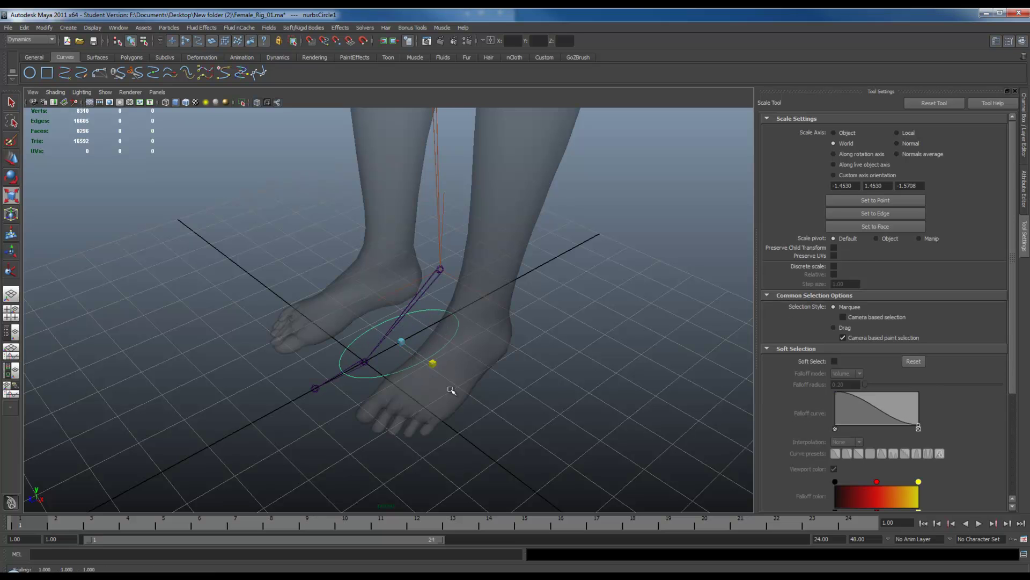
- Move the oval's front control vertices forward so the curve extends to the toe joint
{"action": "left_click_drag", "start_coordinate": [386, 378], "coordinate": [353, 425], "text": "alt"}
{"action": "key", "text": "F8"}
{"action": "key", "text": "w"}
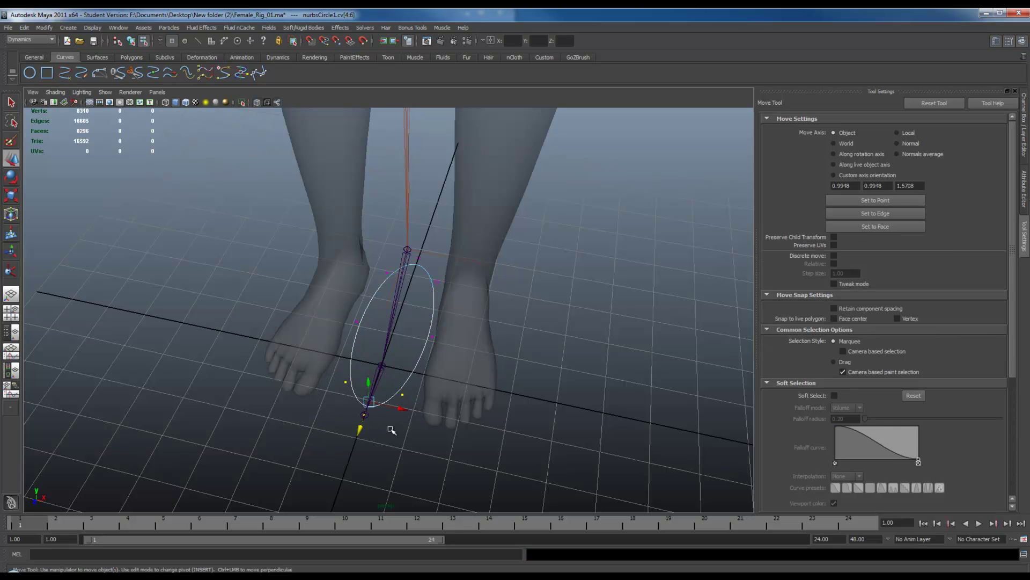
{"action": "key", "text": "r"}
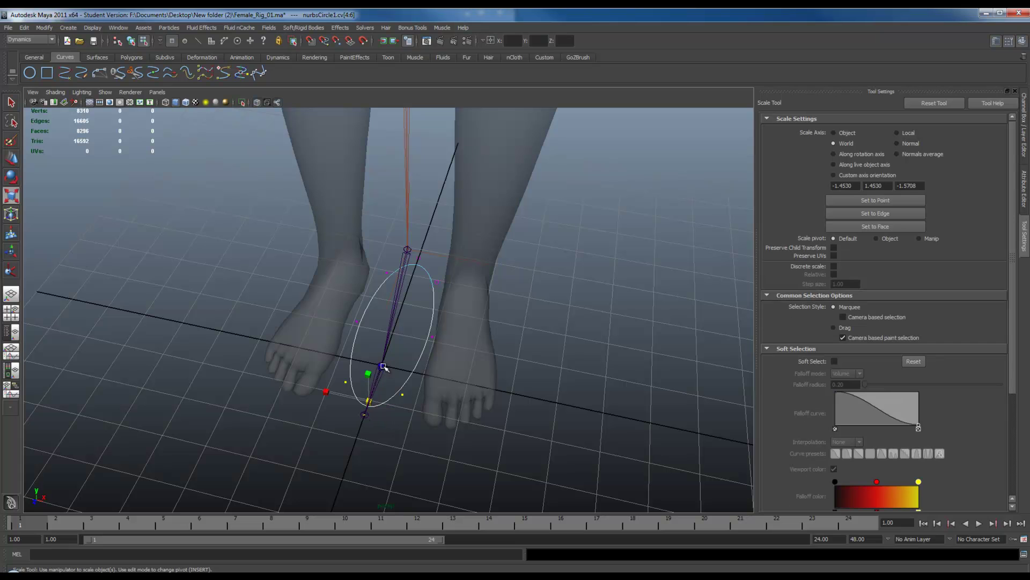
{"action": "key", "text": "w"}
{"action": "left_click_drag", "start_coordinate": [361, 430], "coordinate": [356, 443]}
- Scale the oval's two middle side control vertices inward to narrow the curve
{"action": "left_click", "coordinate": [430, 338]}
{"action": "key", "text": "r"}
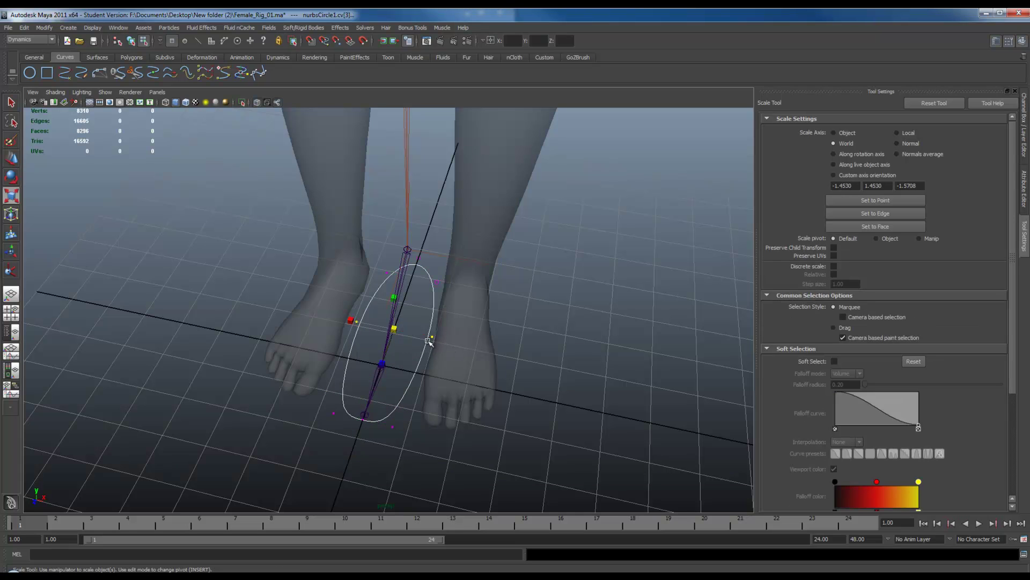
{"action": "left_click_drag", "start_coordinate": [339, 324], "coordinate": [368, 322]}
{"action": "key", "text": "w"}
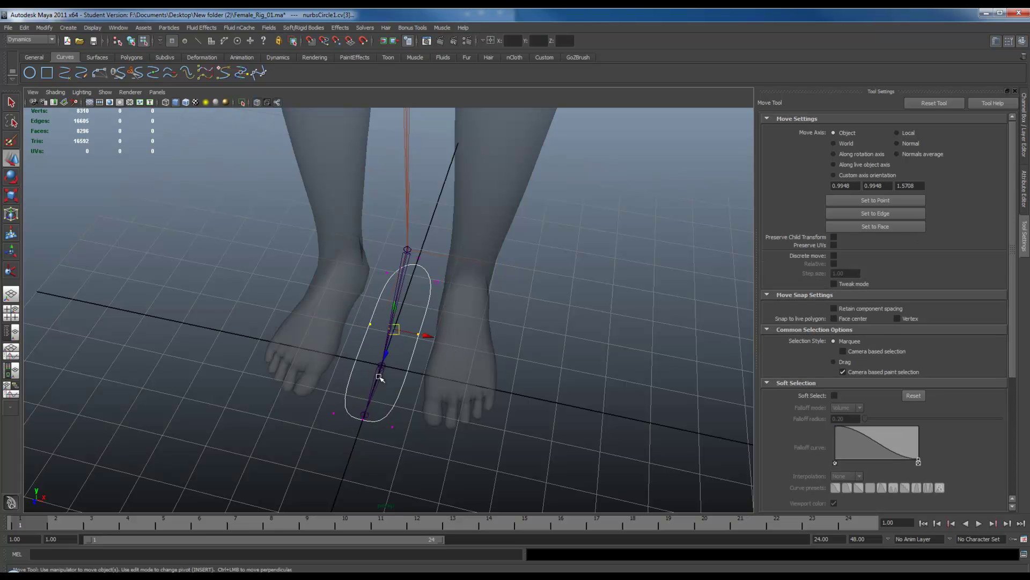
- Widen the front of the curve, pull its toe-tip control vertex forward, and return to object mode
{"action": "left_click_drag", "start_coordinate": [445, 462], "coordinate": [351, 460]}
{"action": "key", "text": "r"}
{"action": "key", "text": "w"}
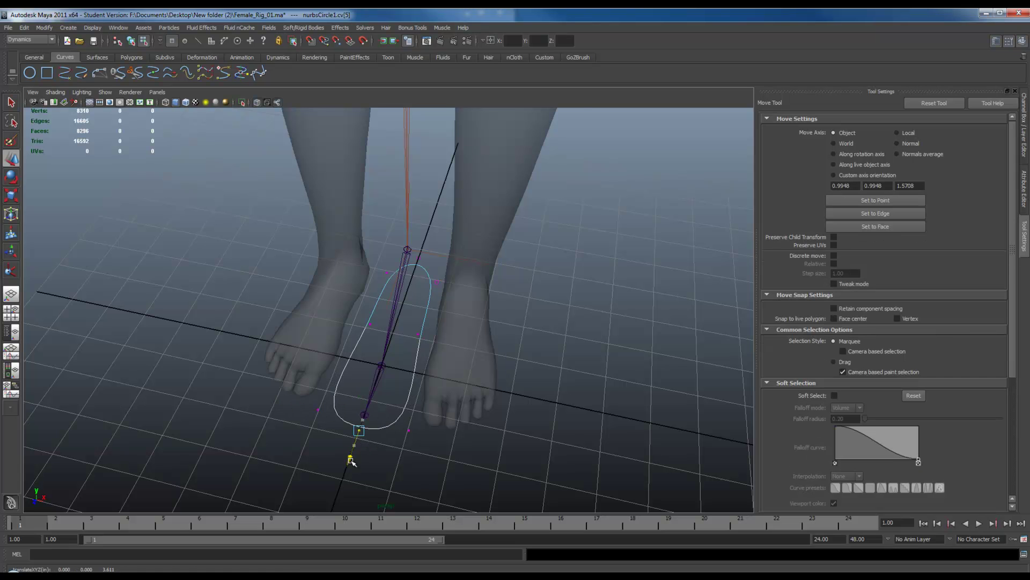
{"action": "left_click_drag", "start_coordinate": [408, 419], "coordinate": [366, 400], "text": "alt"}
{"action": "key", "text": "F8"}
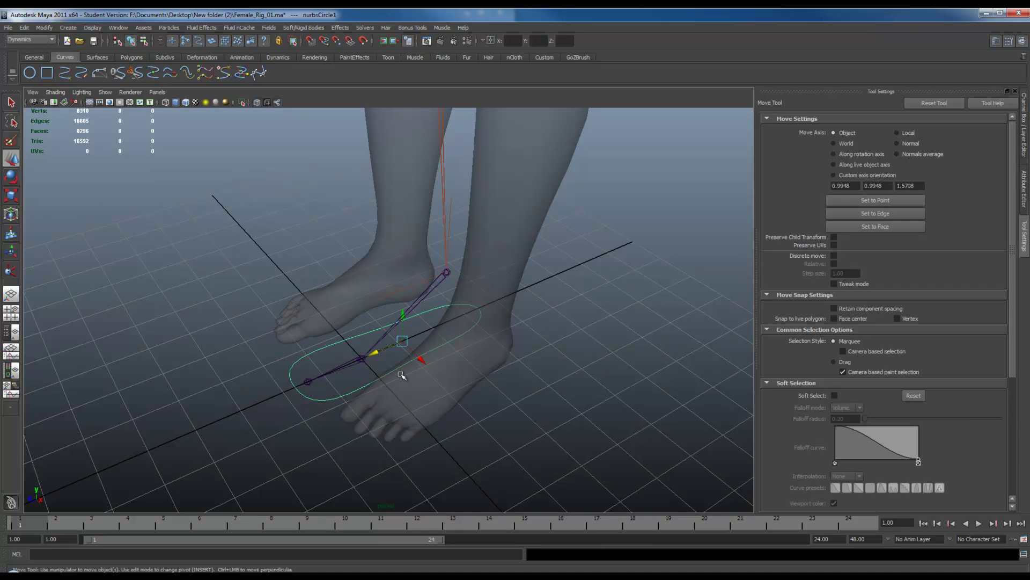
- Snap the foot curve's pivot point onto the ankle joint, leaving the curve itself in place
{"action": "left_click_drag", "start_coordinate": [376, 343], "coordinate": [457, 379], "text": "alt"}
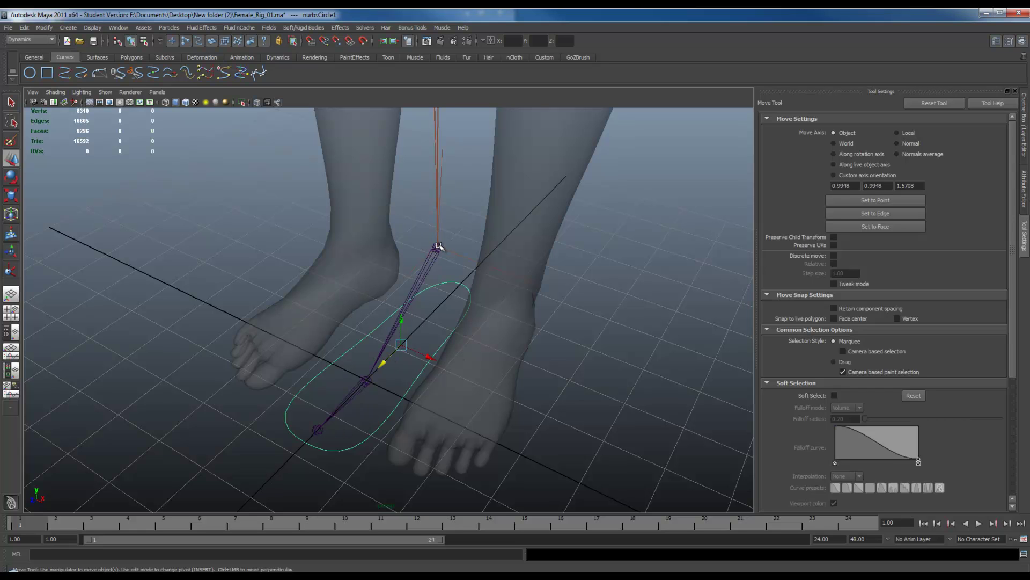
{"action": "key", "text": "Insert"}
{"action": "key", "text": "v"}
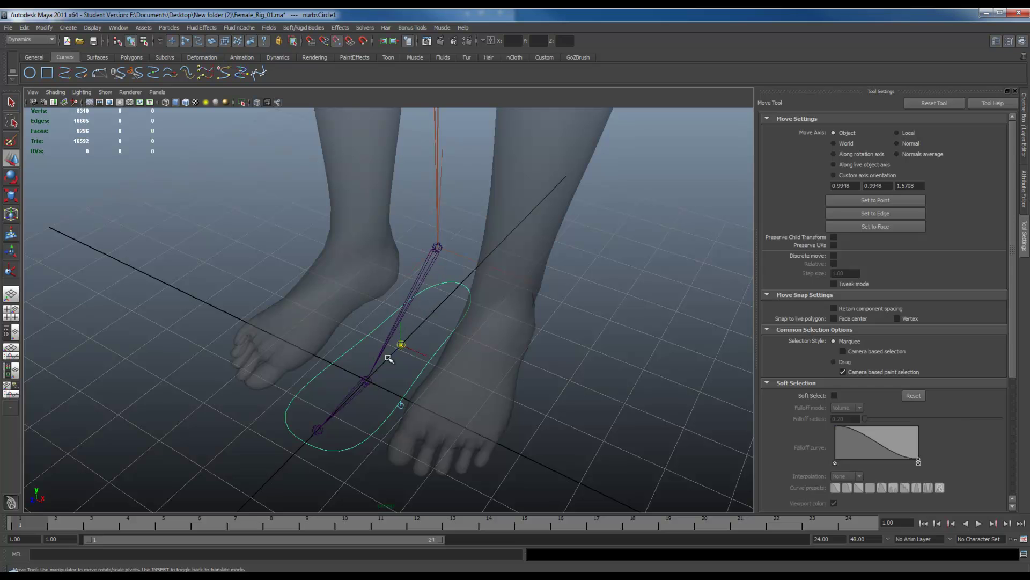
{"action": "left_click_drag", "start_coordinate": [400, 346], "coordinate": [438, 259]}
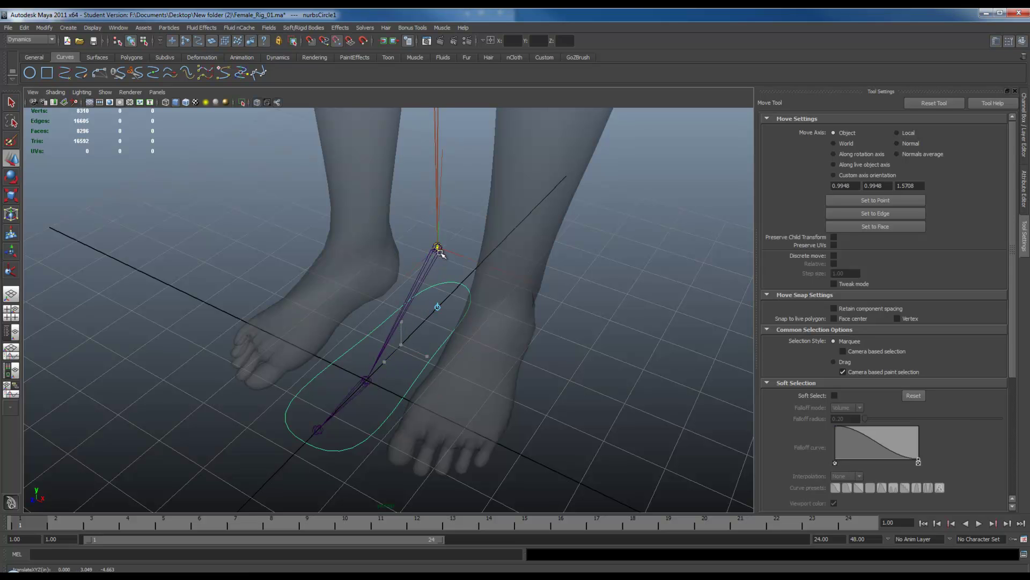
{"action": "left_click_drag", "start_coordinate": [417, 320], "coordinate": [388, 328], "text": "alt"}
{"action": "key", "text": "ctrl+z"}
{"action": "key", "text": "ctrl+z"}
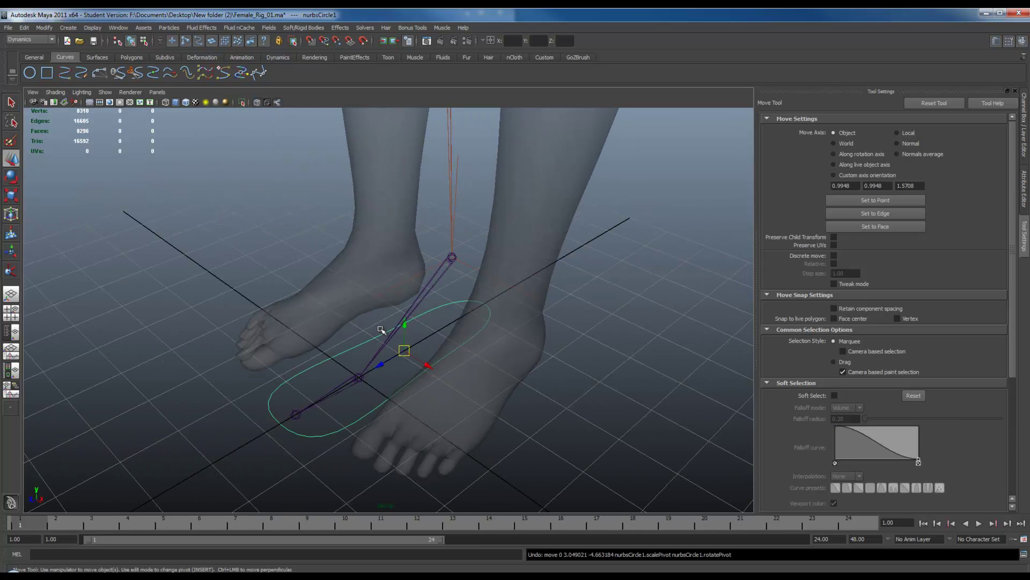
{"action": "left_click_drag", "start_coordinate": [407, 350], "coordinate": [428, 278]}
{"action": "key", "text": "ctrl+z"}
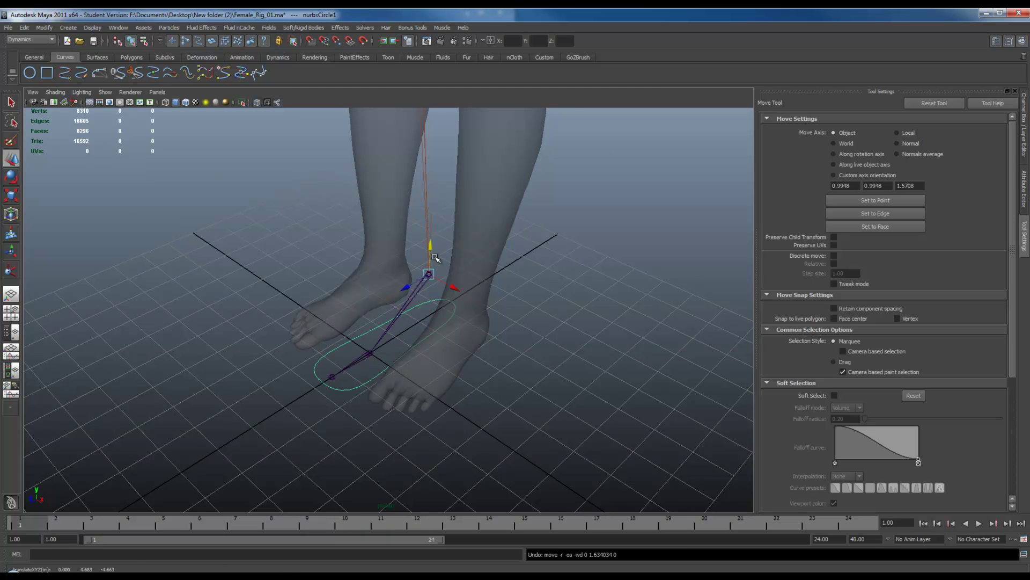
- Show the Channel Box and freeze the foot curve's transformations
{"action": "key", "text": "ctrl+a"}
{"action": "key", "text": "ctrl+a"}
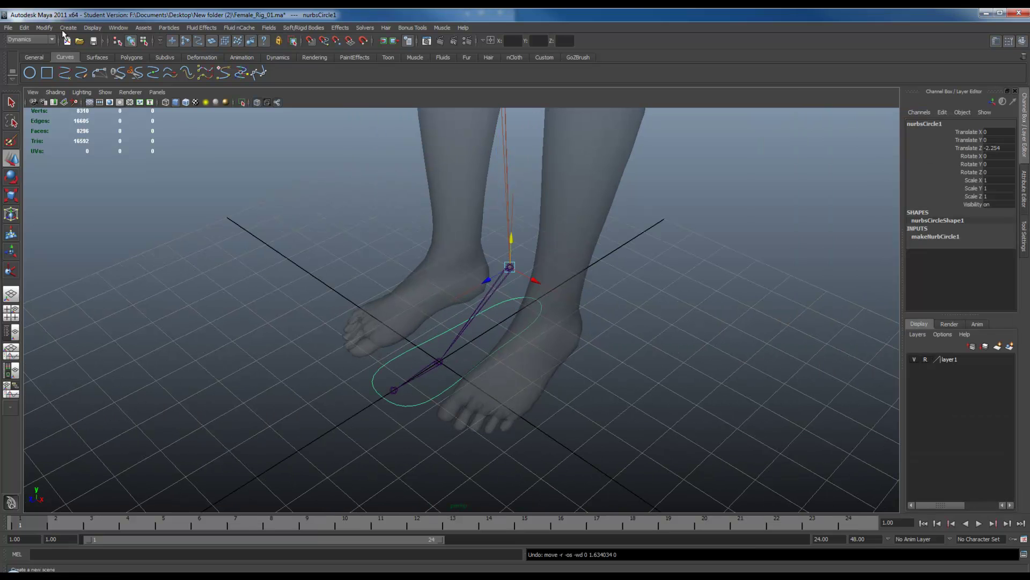
{"action": "left_click", "coordinate": [44, 27]}
{"action": "left_click", "coordinate": [55, 63]}
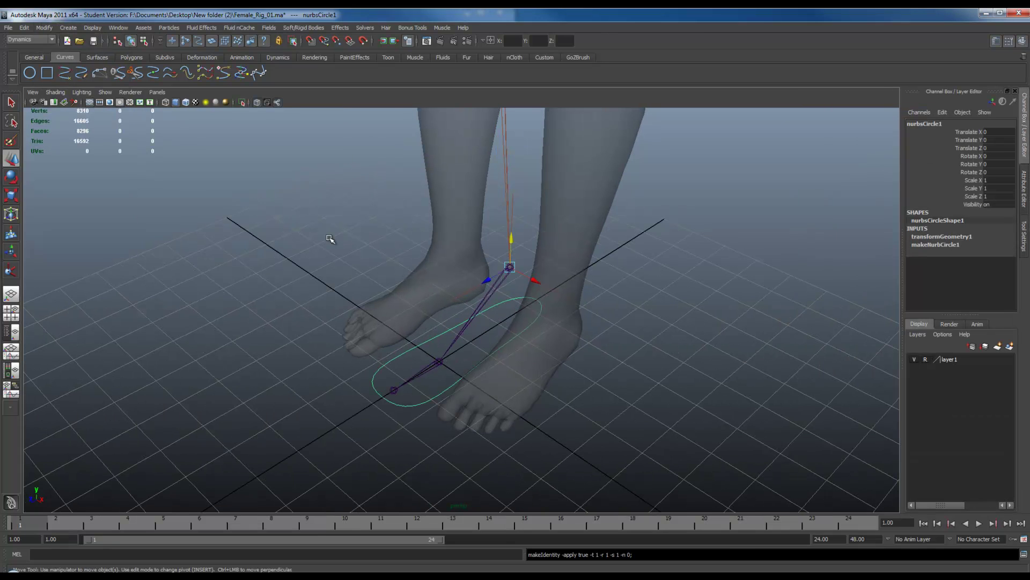
- Try moving the foot curve sideways, then reset its Translate X to 0
{"action": "left_click_drag", "start_coordinate": [537, 281], "coordinate": [614, 325]}
{"action": "left_click", "coordinate": [998, 132]}
{"action": "type", "text": "0"}
{"action": "key", "text": "Return"}
- Rename the foot curve to footCon
{"action": "double_click", "coordinate": [931, 122]}
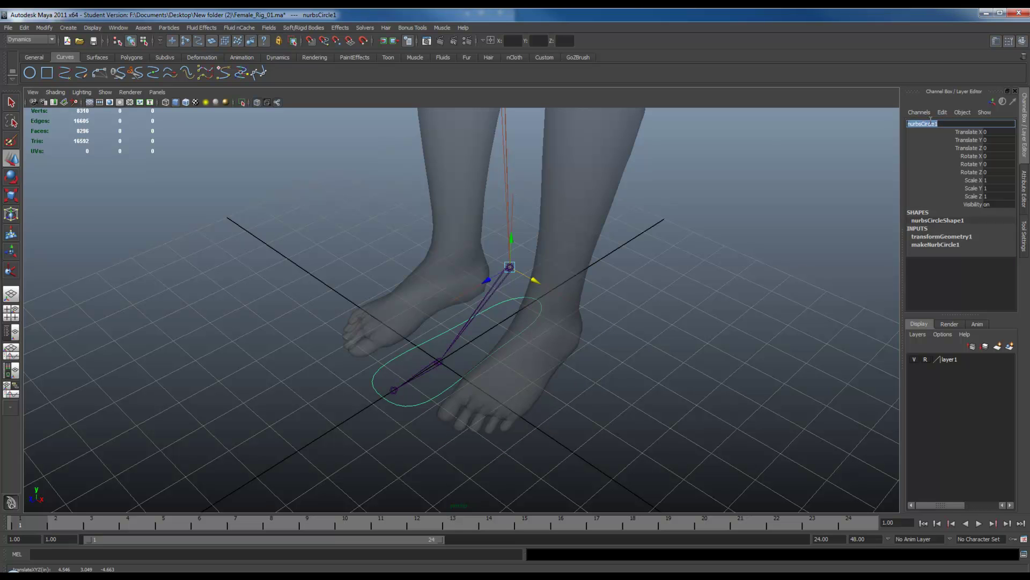
{"action": "type", "text": "footCon"}
{"action": "key", "text": "Return"}
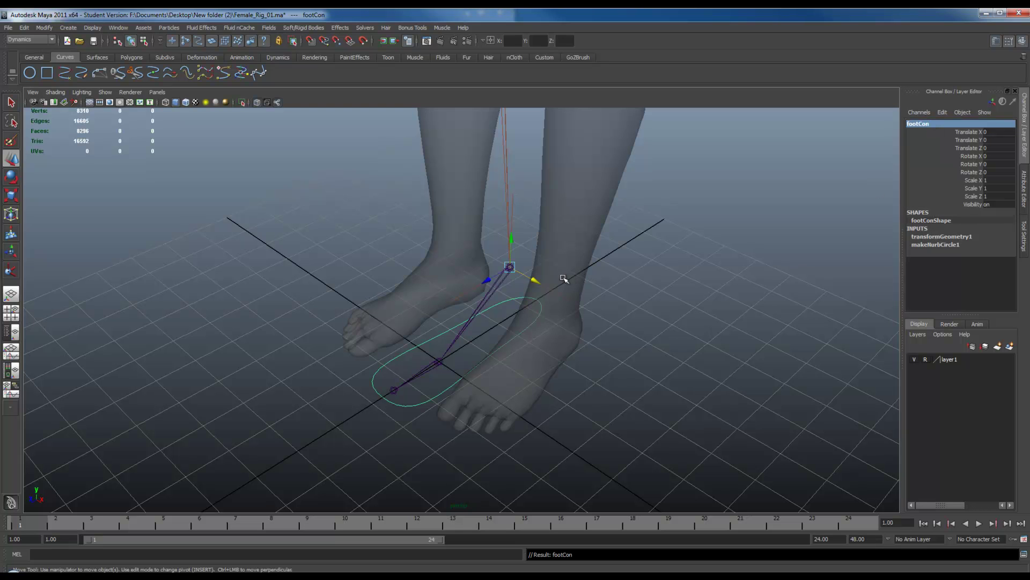
- Parent the ankle's IK handle to the footCon curve
{"action": "left_click", "coordinate": [461, 313]}
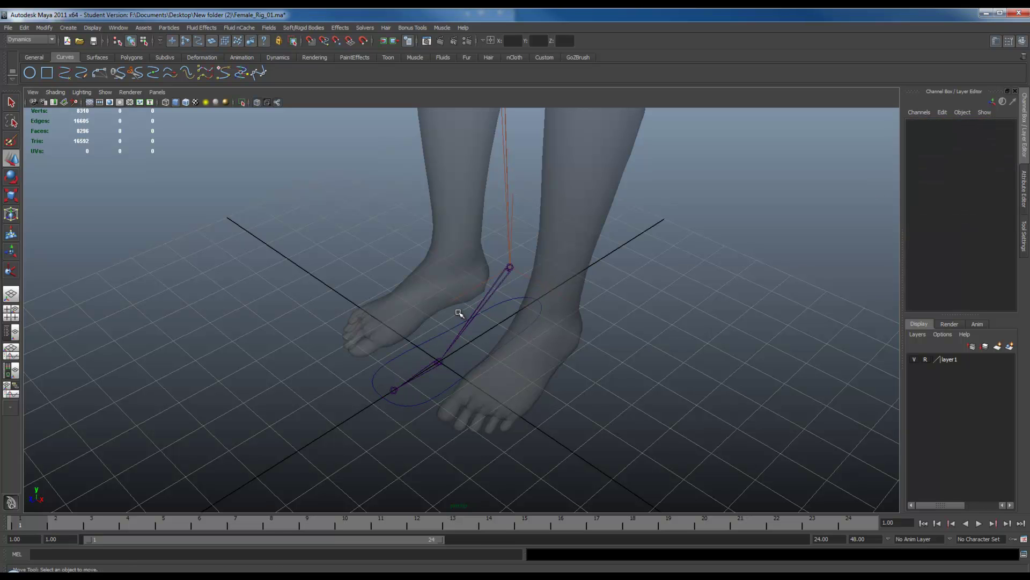
{"action": "left_click", "coordinate": [522, 273]}
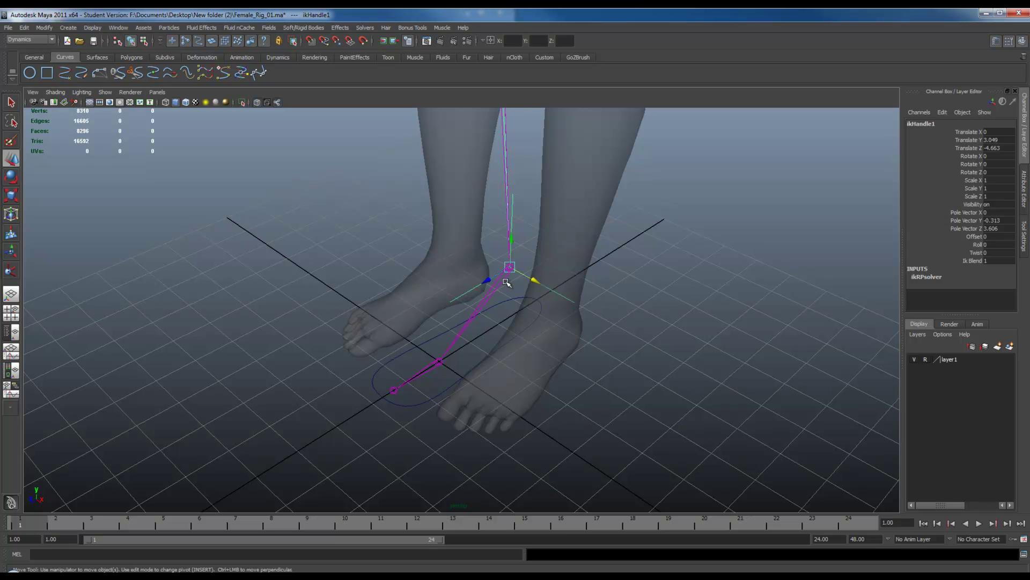
{"action": "left_click", "coordinate": [508, 306], "text": "shift"}
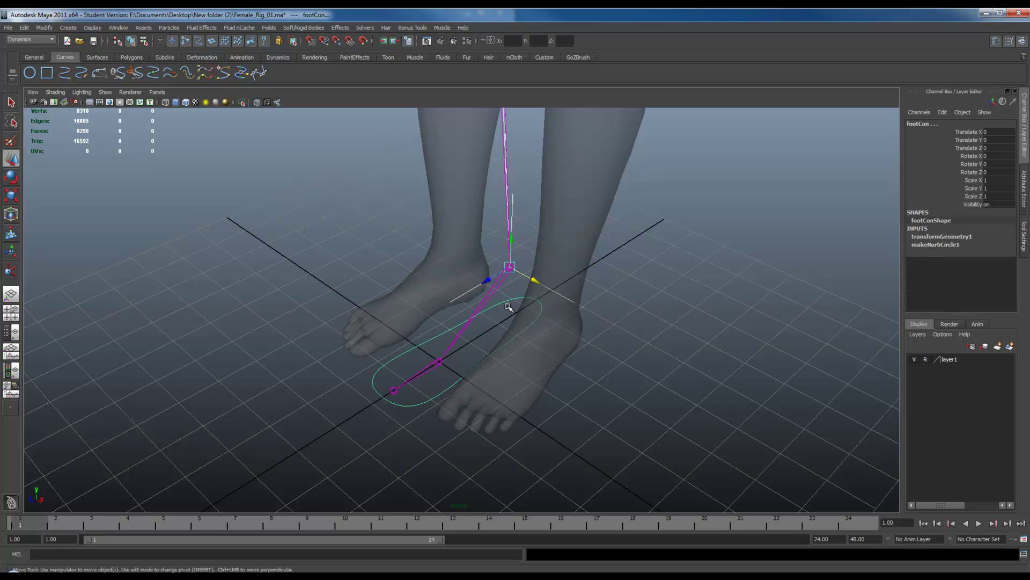
{"action": "key", "text": "p"}
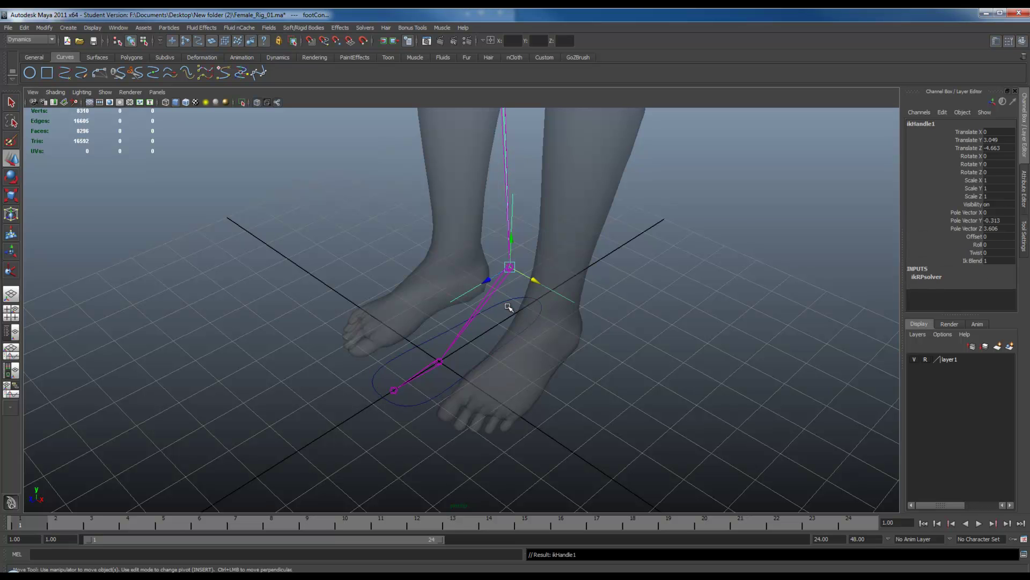
- Try moving the footCon curve in the perspective and side views to test the leg, undoing each move
{"action": "left_click", "coordinate": [508, 306]}
{"action": "left_click_drag", "start_coordinate": [508, 307], "coordinate": [517, 320], "text": "alt"}
{"action": "mouse_move", "coordinate": [518, 280]}
{"action": "left_mouse_down"}
{"action": "mouse_move", "coordinate": [531, 236]}
{"action": "mouse_move", "coordinate": [545, 271]}
{"action": "mouse_move", "coordinate": [504, 269]}
{"action": "left_mouse_up"}
{"action": "key", "text": "ctrl+z"}
{"action": "key", "text": "space"}
{"action": "left_click_drag", "start_coordinate": [471, 425], "coordinate": [448, 382]}
{"action": "key", "text": "ctrl+z"}
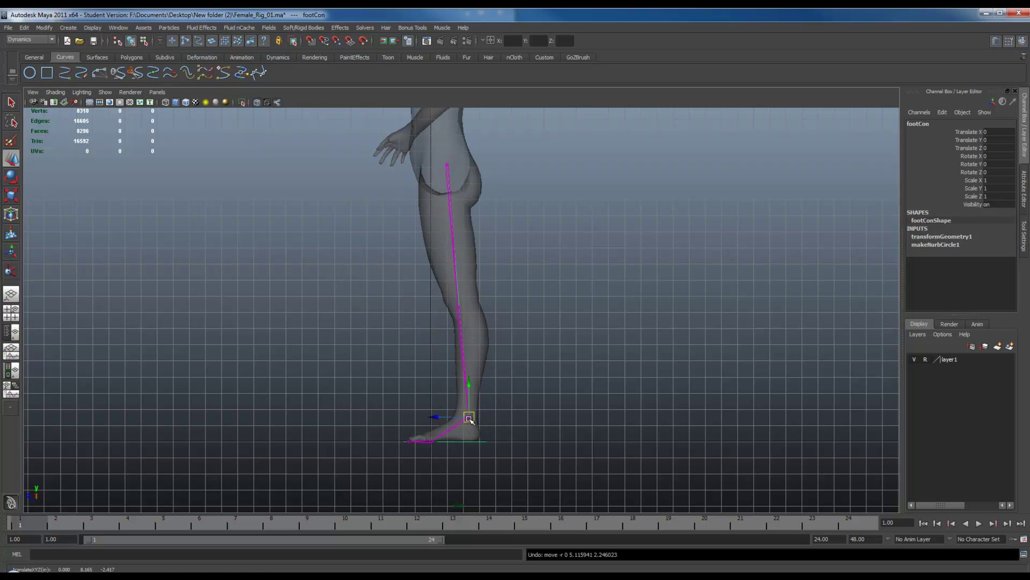
- Try moving the thigh joint down in the side view, and undo the move
{"action": "left_click", "coordinate": [482, 450]}
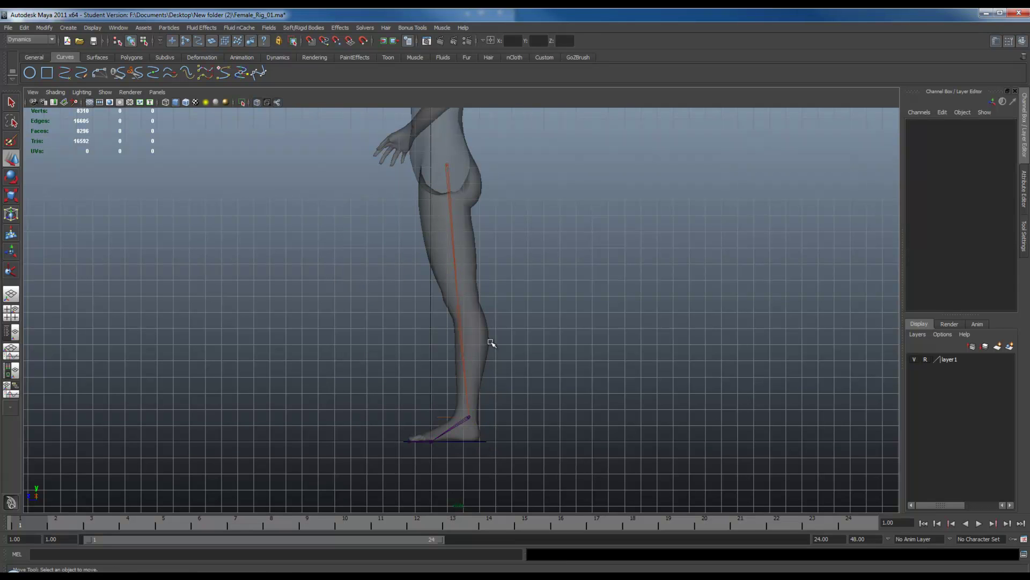
{"action": "left_click", "coordinate": [447, 166]}
{"action": "left_click_drag", "start_coordinate": [447, 129], "coordinate": [465, 304]}
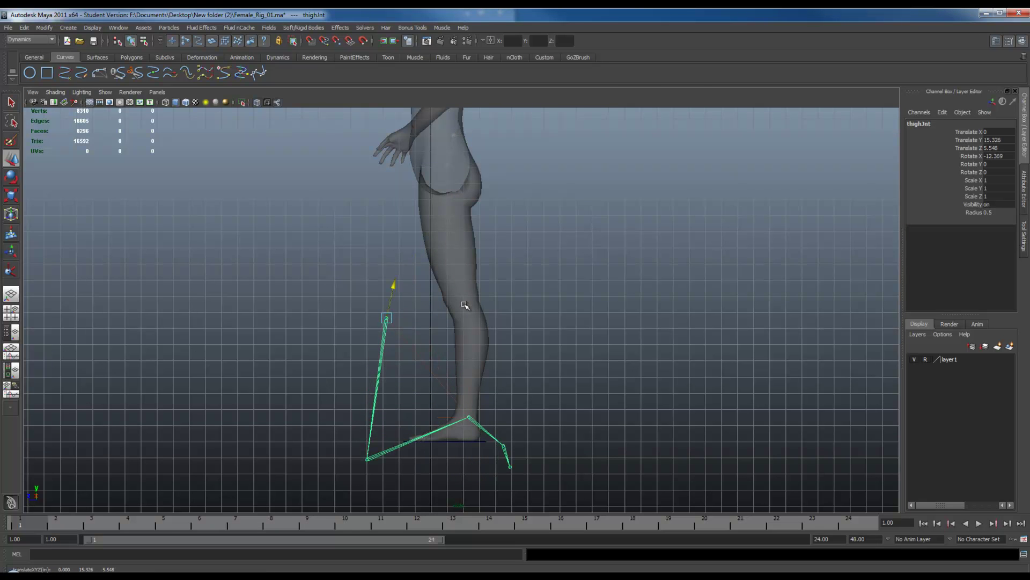
{"action": "key", "text": "ctrl+z"}
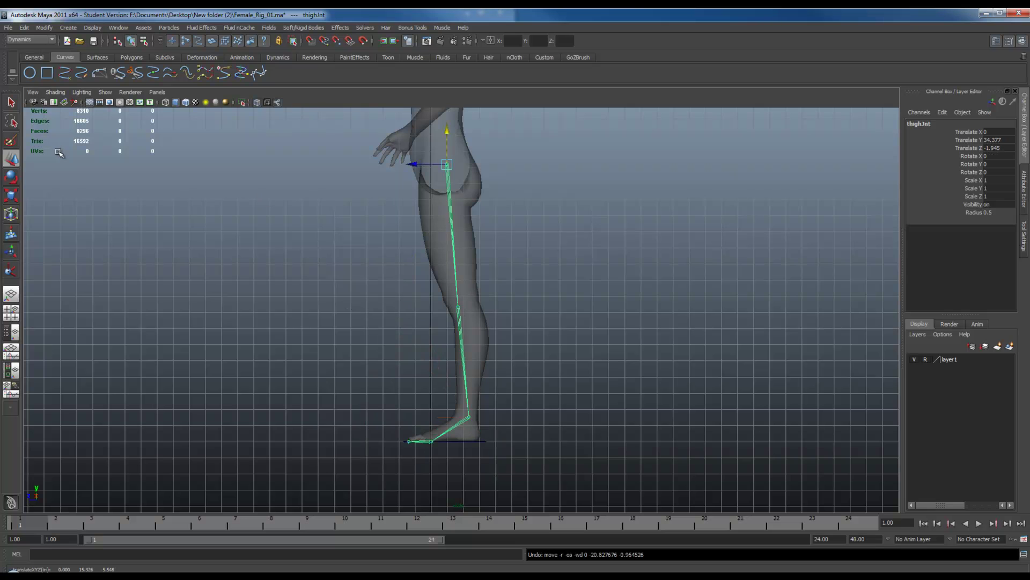
- Set the Move tool's axis to World, then test a downward thigh joint move and undo it
{"action": "double_click", "coordinate": [12, 159]}
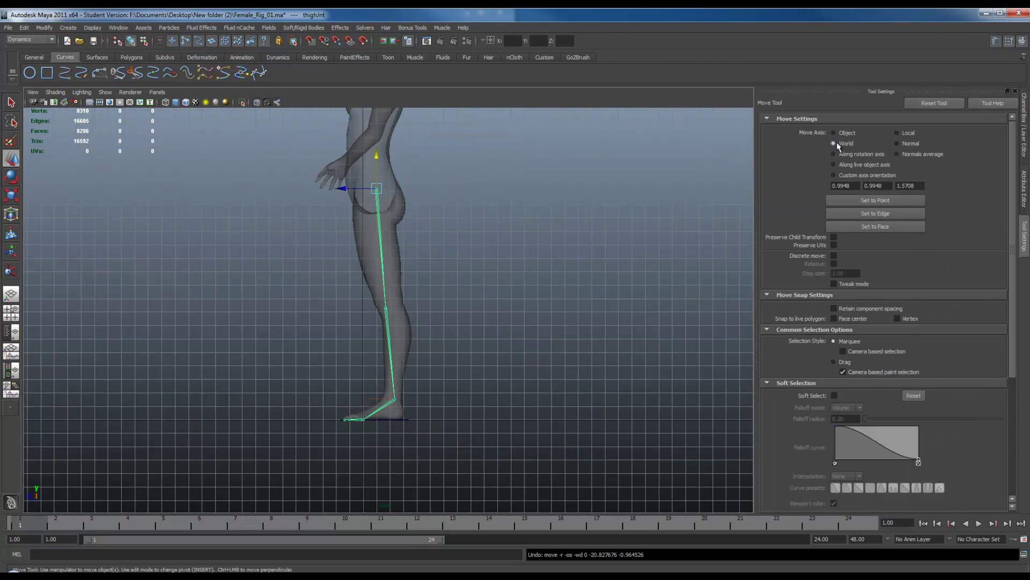
{"action": "left_click_drag", "start_coordinate": [376, 156], "coordinate": [494, 276]}
{"action": "key", "text": "ctrl+z"}
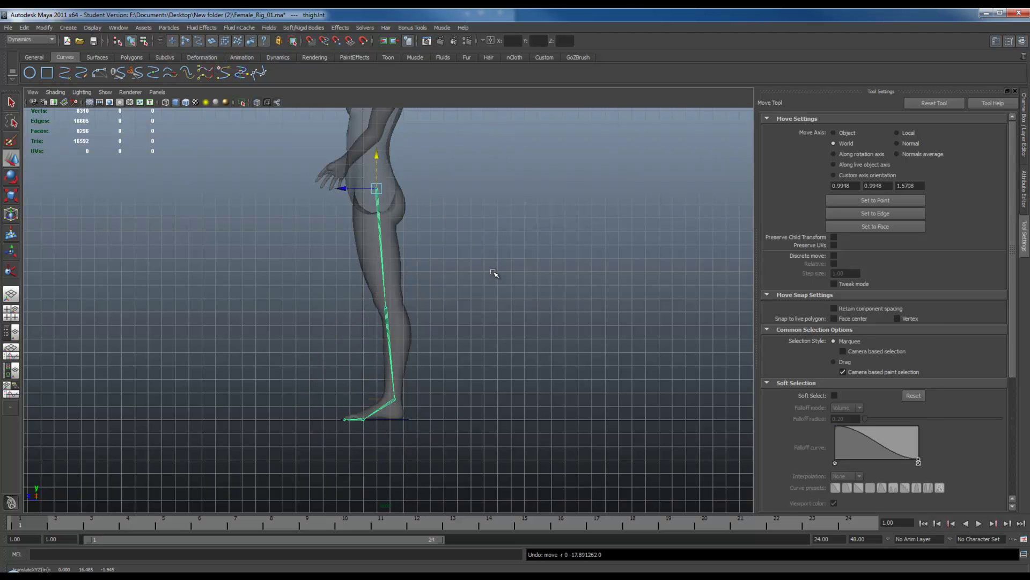
- Select the footCon control curve in the perspective view
{"action": "key", "text": "space"}
{"action": "left_click_drag", "start_coordinate": [516, 346], "coordinate": [570, 346]}
{"action": "right_click_drag", "start_coordinate": [570, 346], "coordinate": [365, 257], "text": "alt"}
{"action": "left_click_drag", "start_coordinate": [364, 258], "coordinate": [428, 345], "text": "alt"}
{"action": "left_click", "coordinate": [399, 412]}
{"action": "left_click_drag", "start_coordinate": [458, 249], "coordinate": [477, 275], "text": "alt"}
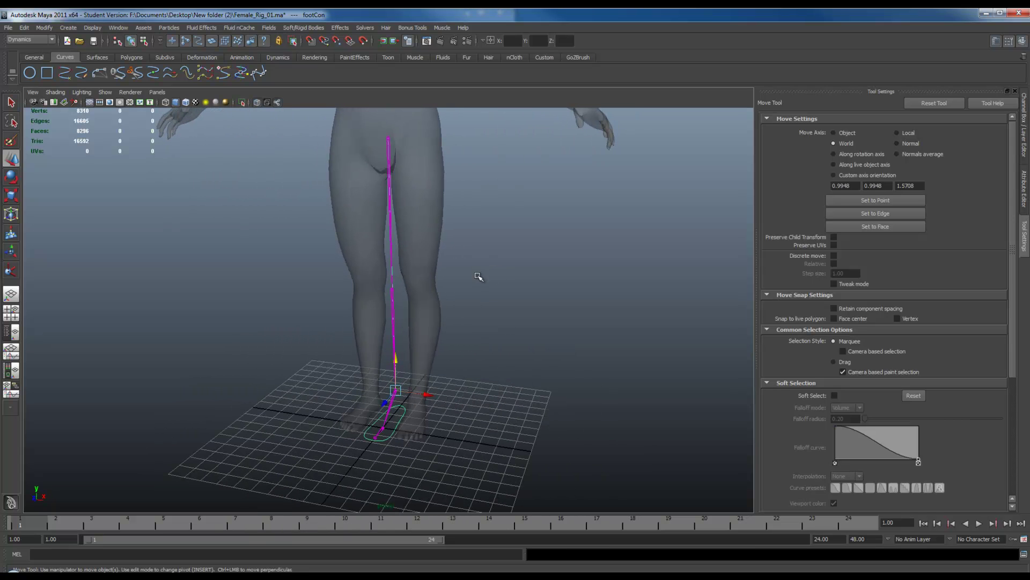
- Open the Hypergraph Hierarchy and select the ikHandle1 node beneath footCon
{"action": "left_click", "coordinate": [122, 29]}
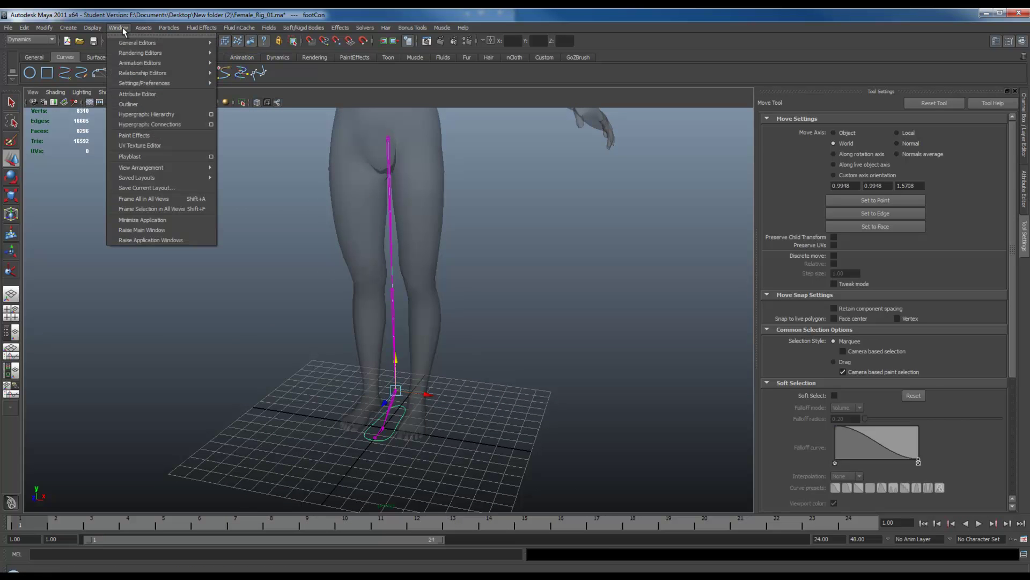
{"action": "left_click", "coordinate": [157, 117]}
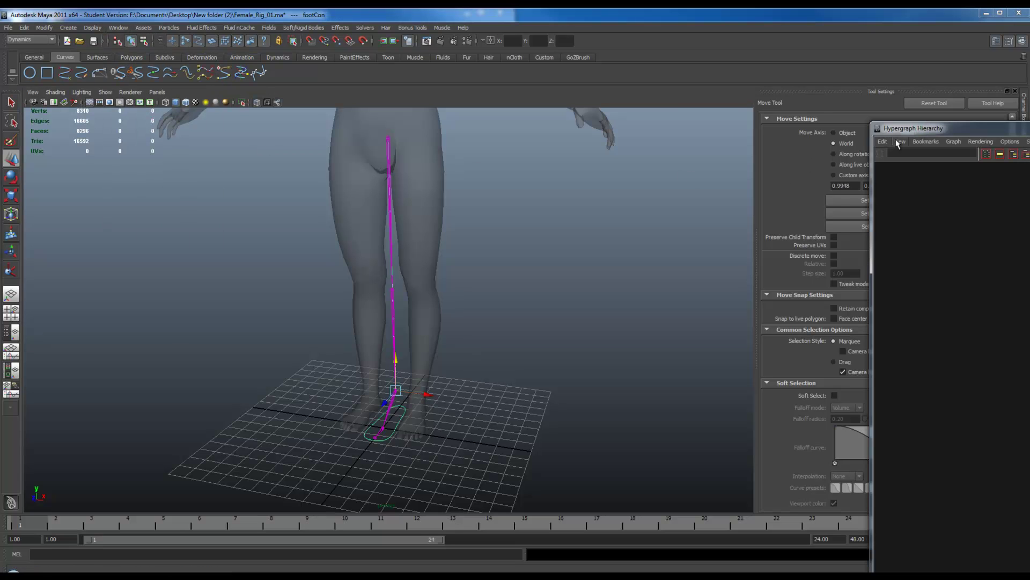
{"action": "mouse_move", "coordinate": [877, 127]}
{"action": "left_mouse_down"}
{"action": "mouse_move", "coordinate": [1029, 129]}
{"action": "mouse_move", "coordinate": [836, 149]}
{"action": "mouse_move", "coordinate": [769, 127]}
{"action": "left_mouse_up"}
{"action": "middle_click_drag", "start_coordinate": [767, 317], "coordinate": [557, 320], "text": "alt"}
{"action": "scroll", "coordinate": [692, 336], "scroll_direction": "up", "scroll_amount": 4}
{"action": "middle_click_drag", "start_coordinate": [635, 320], "coordinate": [694, 269], "text": "alt"}
{"action": "scroll", "coordinate": [775, 288], "scroll_direction": "up", "scroll_amount": 5}
{"action": "left_click", "coordinate": [750, 295]}
- Rename the selected IK handle as ankleIk
{"action": "left_click_drag", "start_coordinate": [826, 118], "coordinate": [292, 86]}
{"action": "left_click", "coordinate": [1023, 124]}
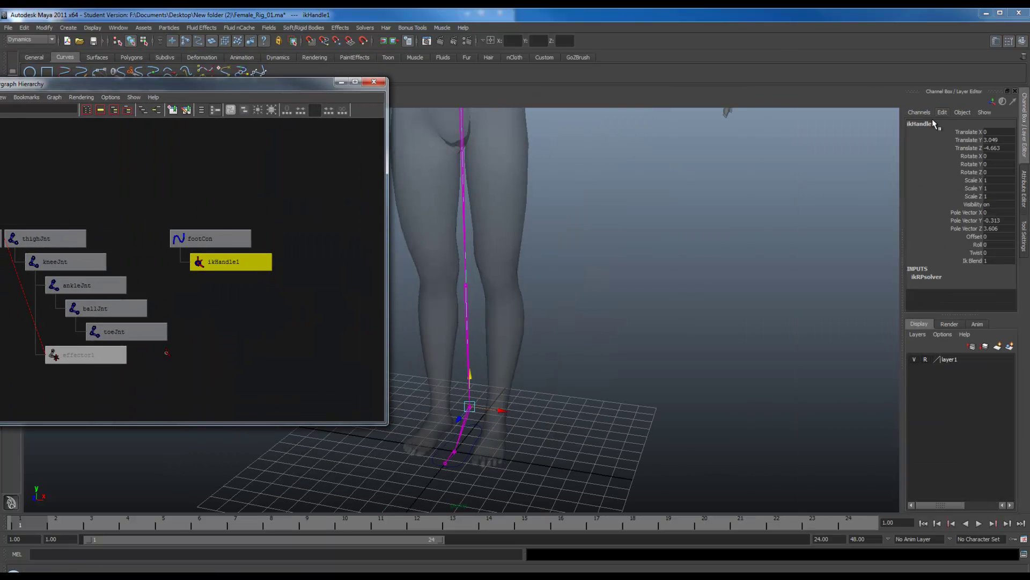
{"action": "double_click", "coordinate": [928, 123]}
{"action": "type", "text": "ankleIk"}
{"action": "key", "text": "Return"}
{"action": "left_click_drag", "start_coordinate": [568, 380], "coordinate": [782, 400], "text": "alt"}
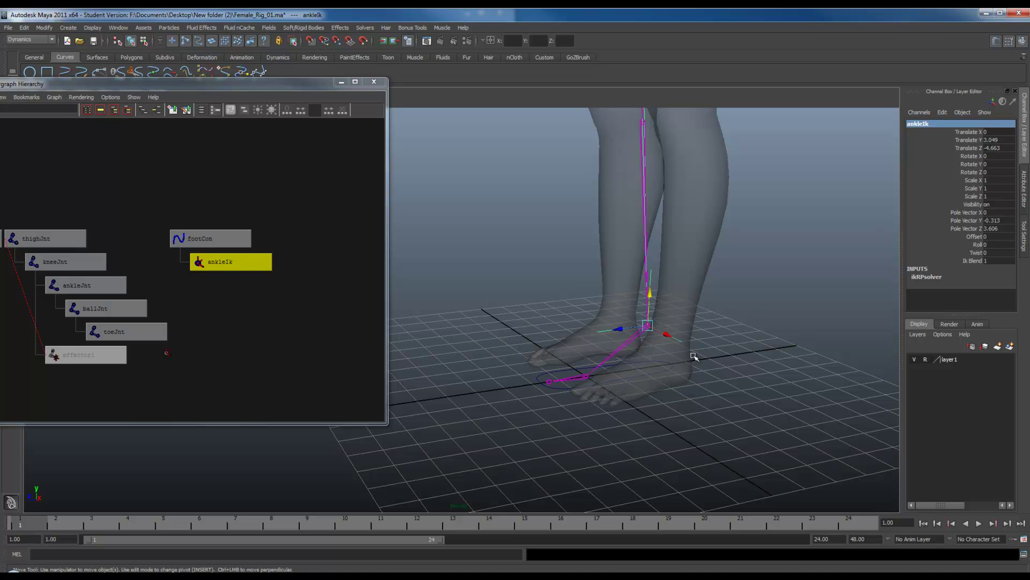
- Group the thighJnt joint chain and the footCon control together under a new parent node
{"action": "left_click_drag", "start_coordinate": [266, 86], "coordinate": [344, 100]}
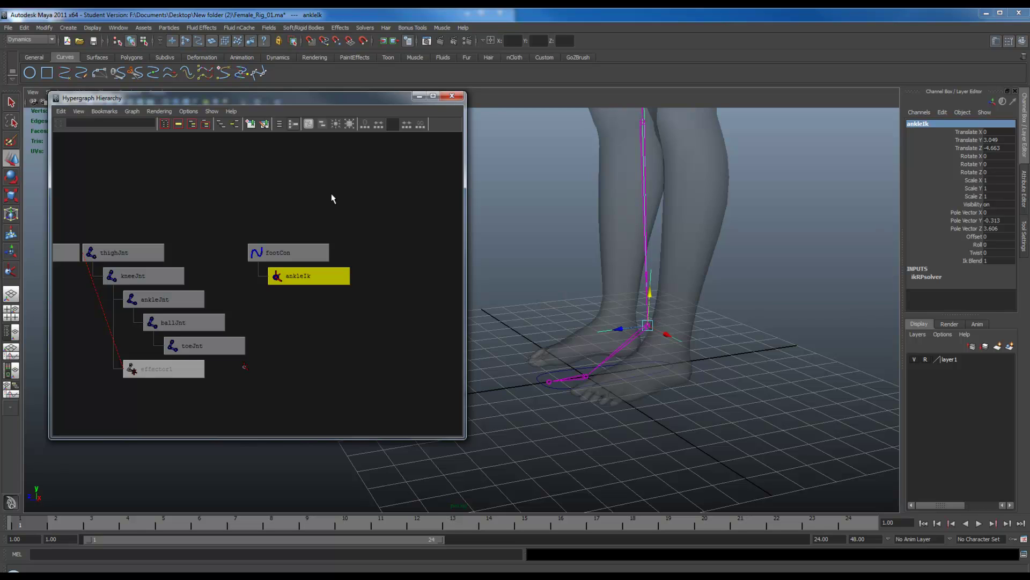
{"action": "middle_click_drag", "start_coordinate": [306, 256], "coordinate": [345, 258], "text": "alt"}
{"action": "left_click_drag", "start_coordinate": [155, 212], "coordinate": [330, 252]}
{"action": "middle_click_drag", "start_coordinate": [196, 254], "coordinate": [352, 278]}
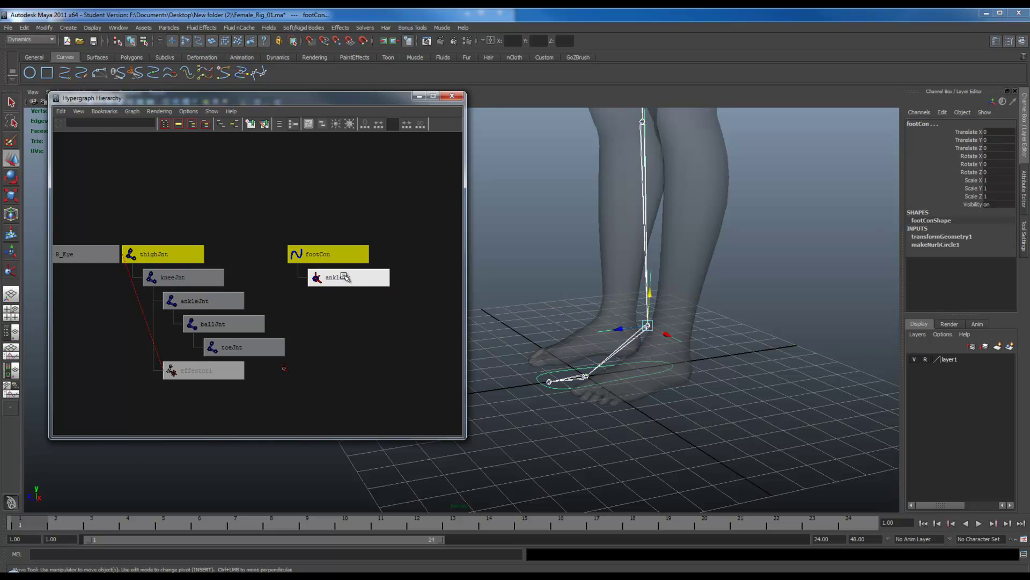
{"action": "left_click_drag", "start_coordinate": [204, 104], "coordinate": [334, 78]}
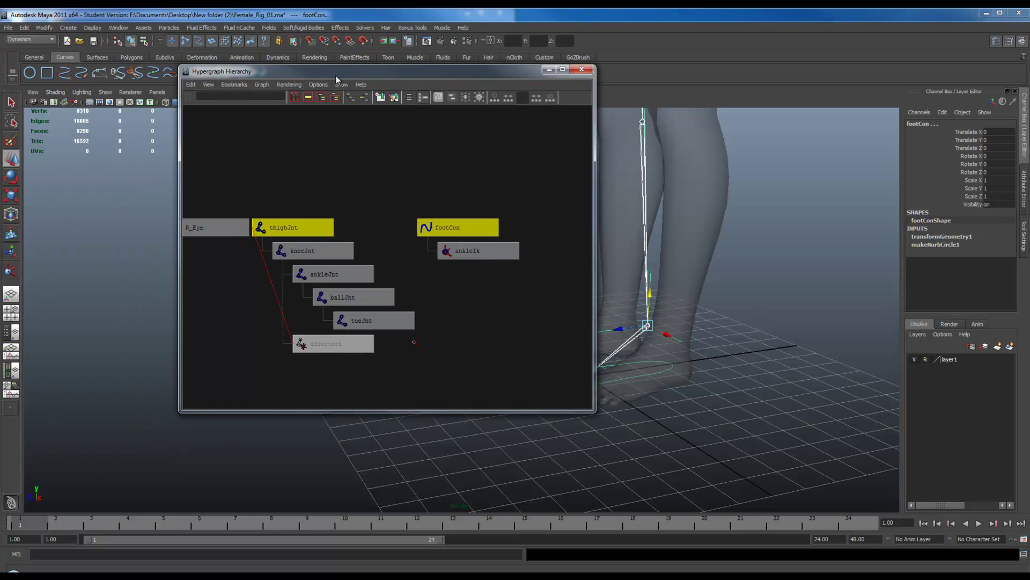
{"action": "left_click", "coordinate": [24, 27]}
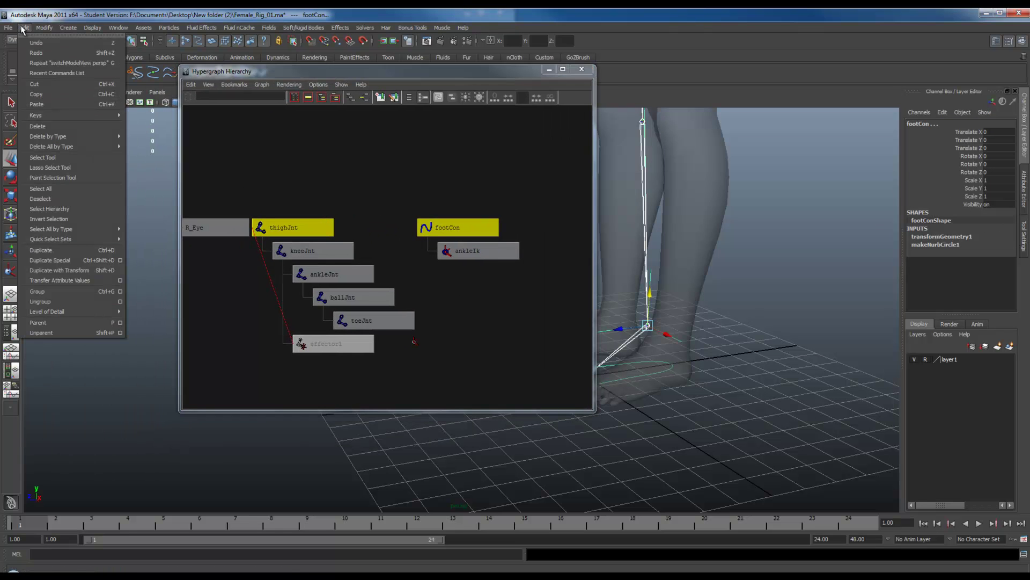
{"action": "left_click", "coordinate": [96, 290]}
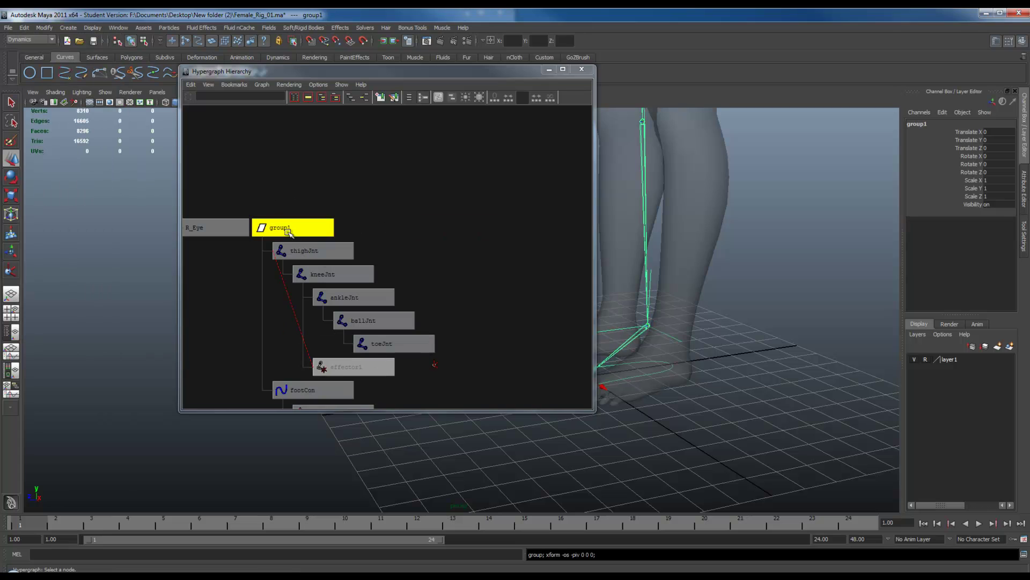
- Examine the new group's hierarchy by selecting footCon, each leg joint and the parent group in turn
{"action": "scroll", "coordinate": [383, 288], "scroll_direction": "down", "scroll_amount": 2}
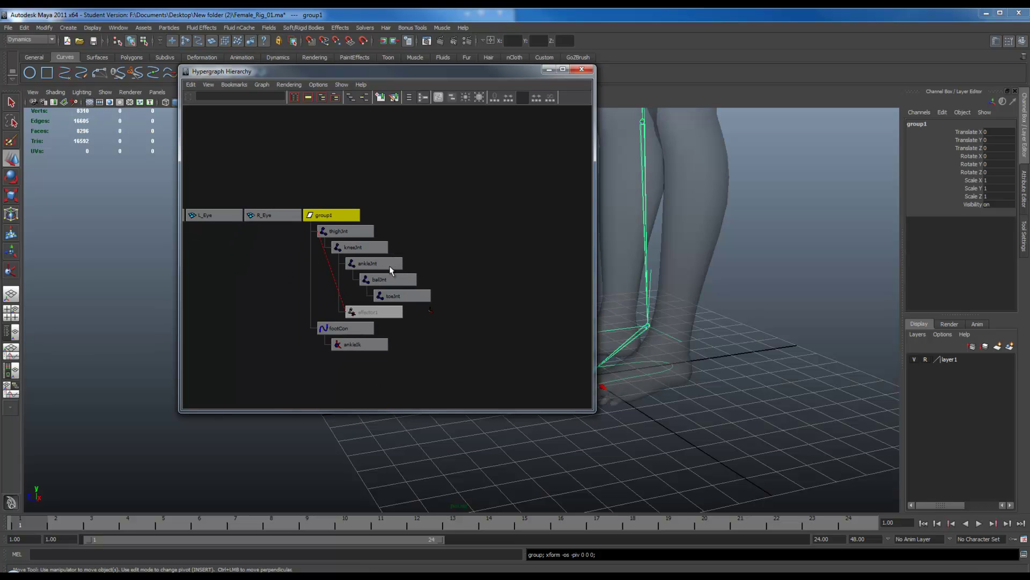
{"action": "left_click", "coordinate": [346, 328]}
{"action": "left_click", "coordinate": [359, 234]}
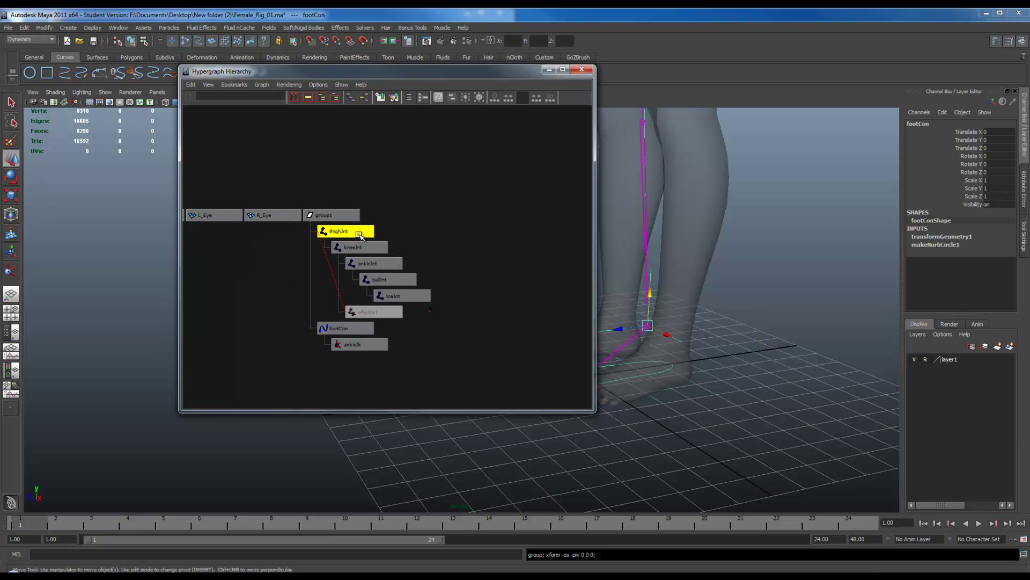
{"action": "left_click", "coordinate": [323, 216]}
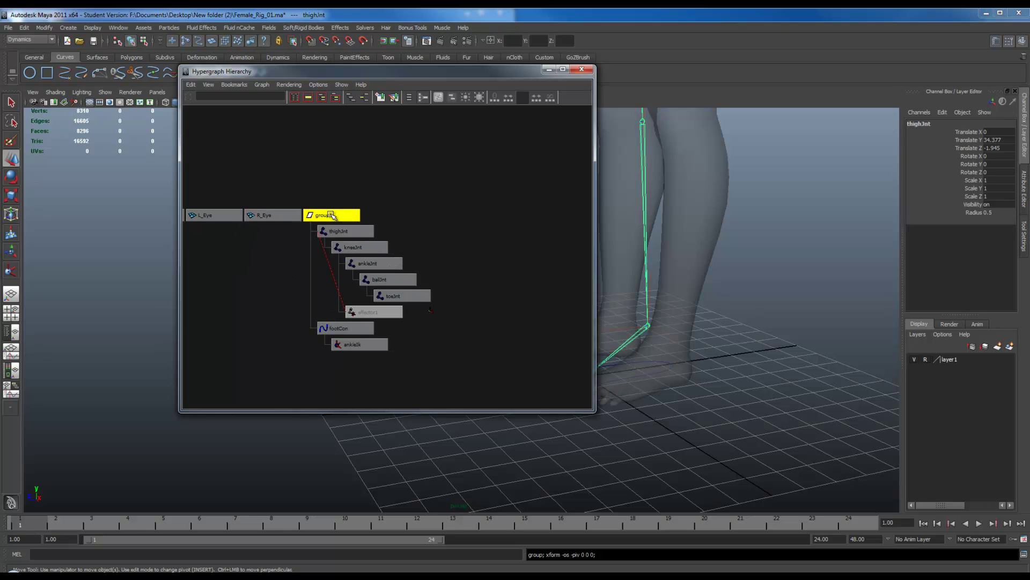
{"action": "left_click", "coordinate": [335, 230]}
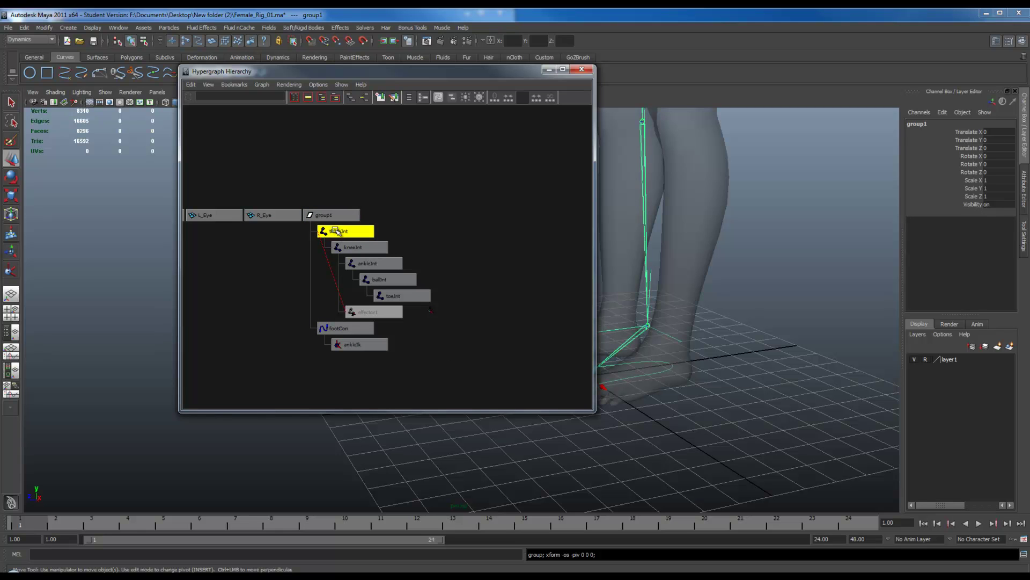
{"action": "left_click", "coordinate": [337, 329]}
{"action": "left_click", "coordinate": [341, 231]}
{"action": "left_click", "coordinate": [370, 263]}
{"action": "left_click", "coordinate": [359, 247]}
{"action": "left_click", "coordinate": [379, 279]}
{"action": "left_click", "coordinate": [393, 296]}
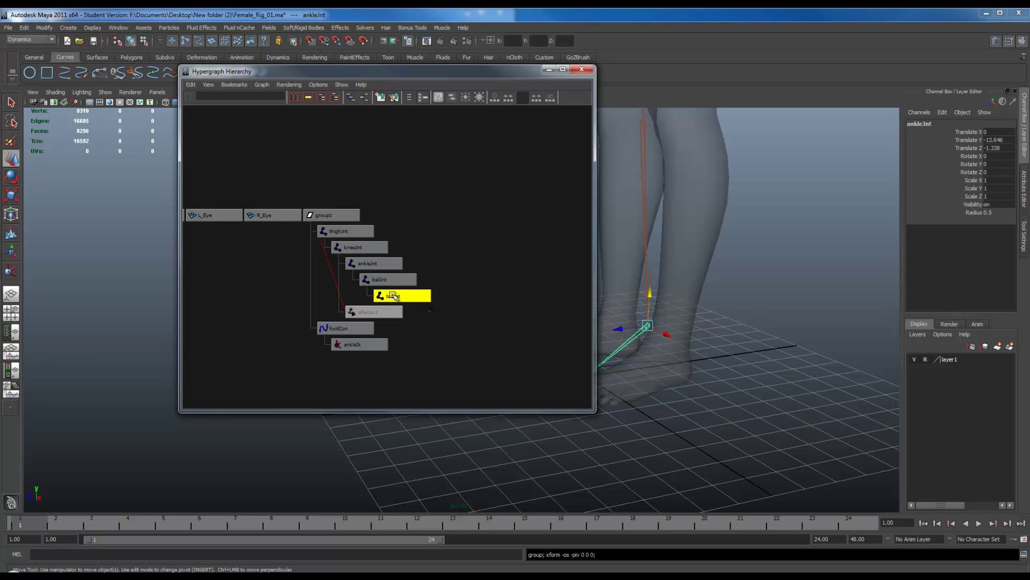
{"action": "left_click", "coordinate": [324, 229]}
{"action": "left_click", "coordinate": [323, 215]}
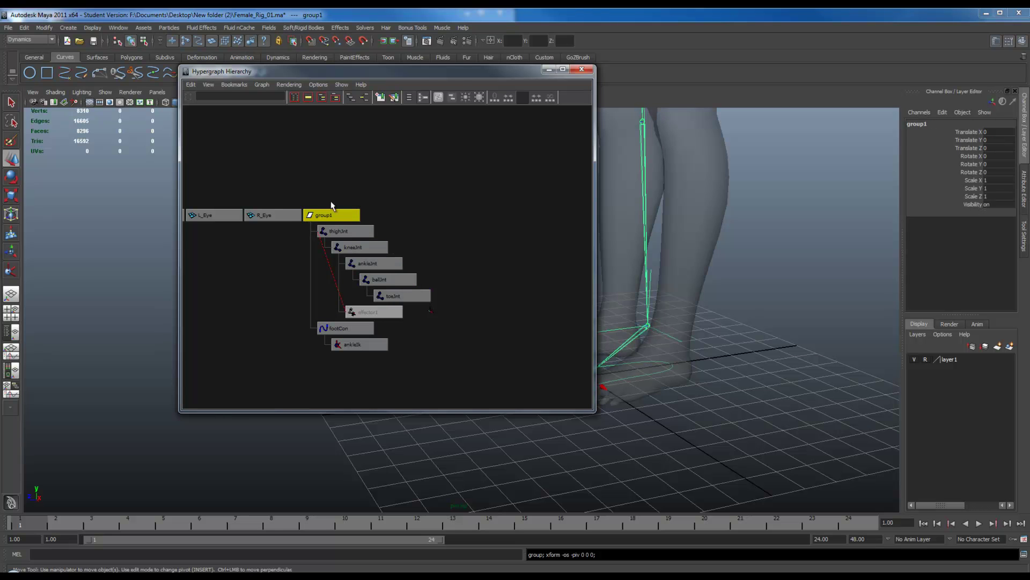
- Select ankleIk in the perspective view and walk up its parents through footCon to group1
{"action": "left_click_drag", "start_coordinate": [450, 77], "coordinate": [273, 93]}
{"action": "left_click", "coordinate": [614, 333]}
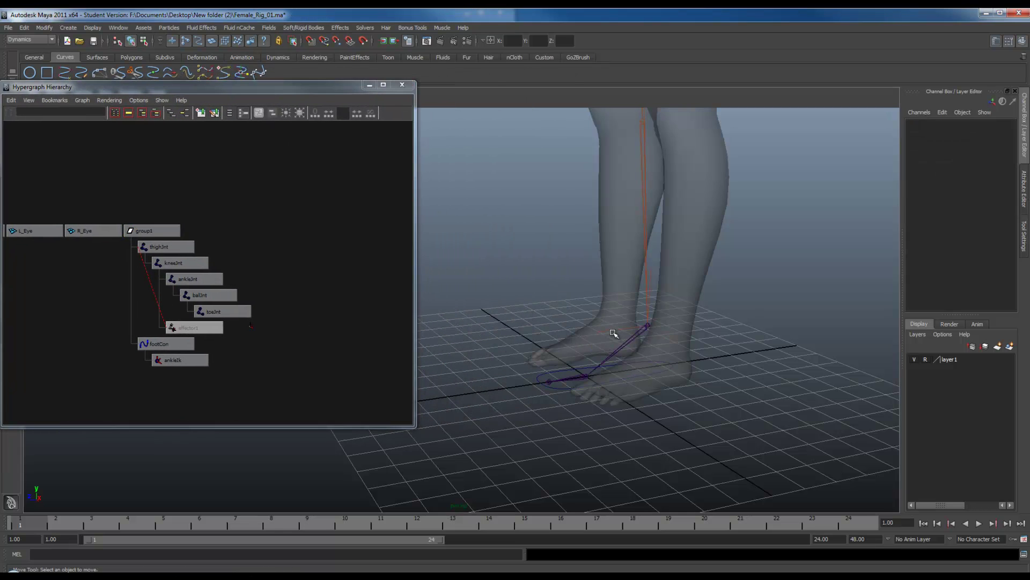
{"action": "left_click", "coordinate": [618, 329]}
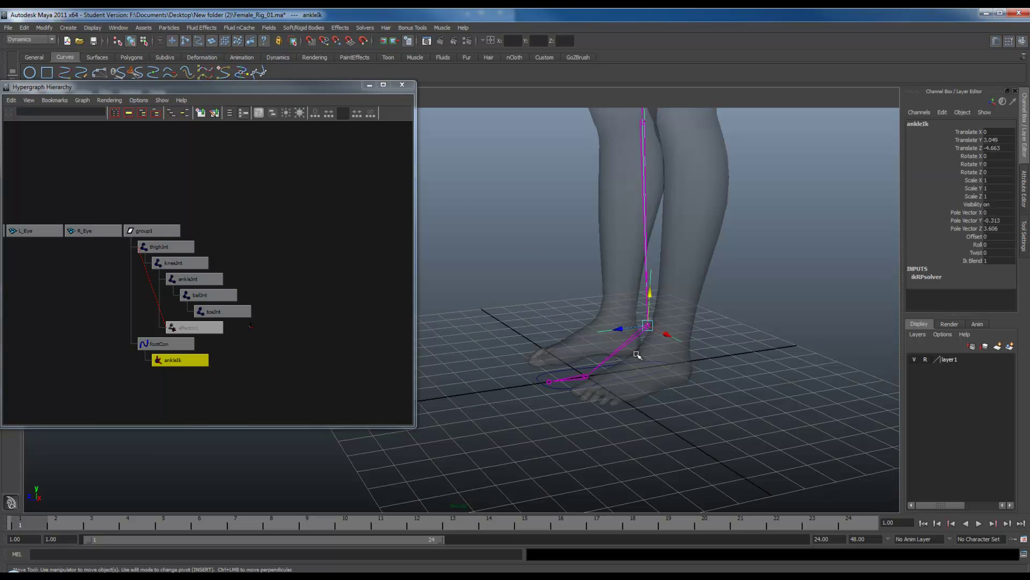
{"action": "key", "text": "Up"}
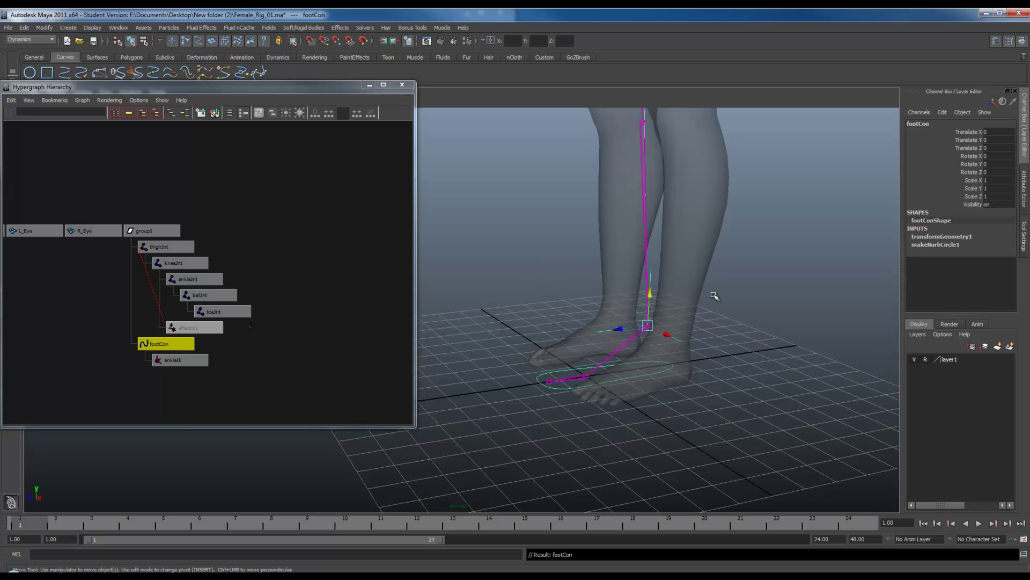
{"action": "key", "text": "Up"}
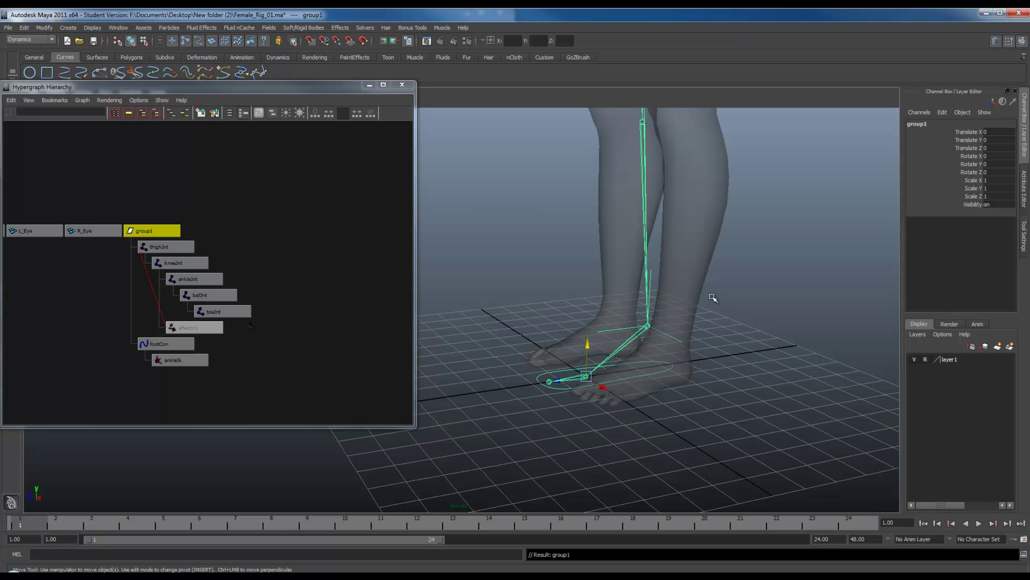
- Select toeJnt and walk up the joint chain to the parent group1
{"action": "left_click", "coordinate": [220, 311]}
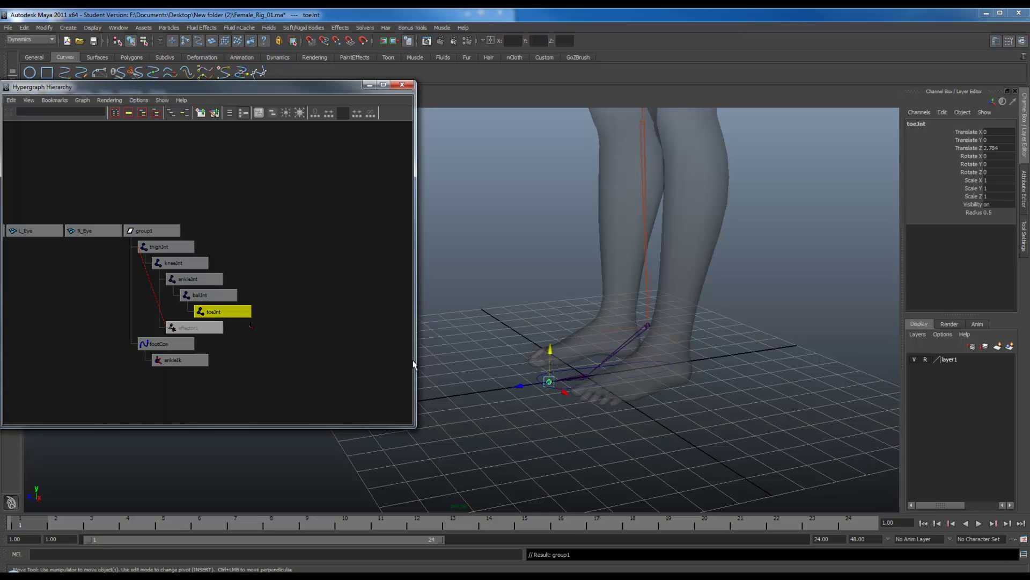
{"action": "key", "text": "Up"}
{"action": "key", "text": "Up"}
{"action": "key", "text": "Up"}
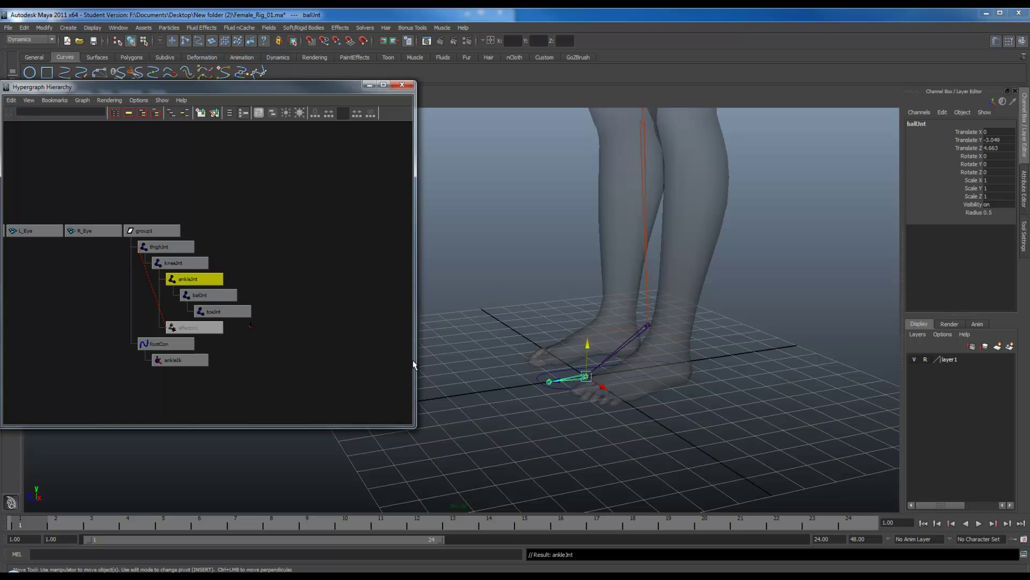
{"action": "key", "text": "Up"}
{"action": "key", "text": "Up"}
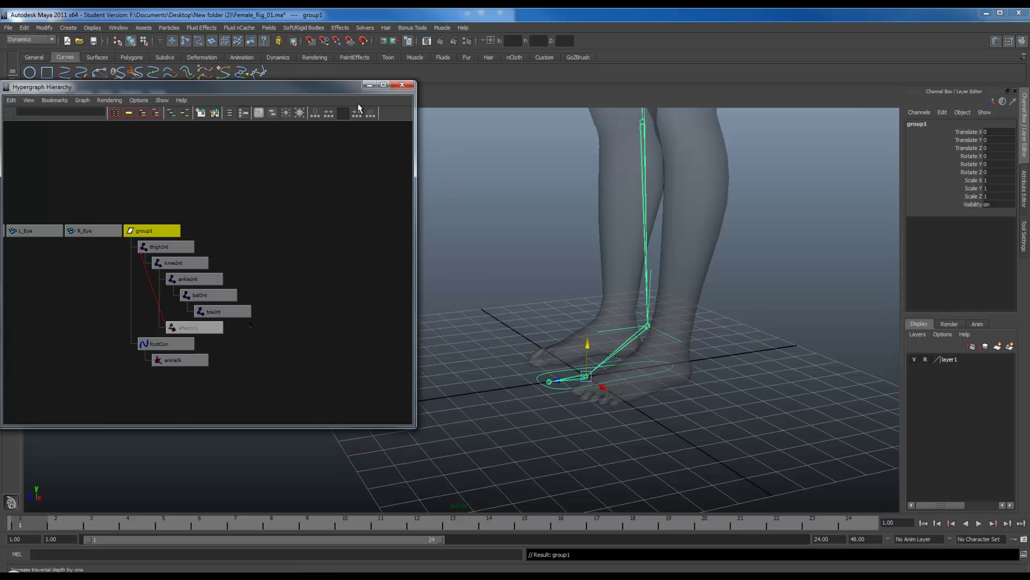
- Minimize the Hypergraph and, in the front view, move group1 along X by about 3.34 into the character's left leg
{"action": "left_click", "coordinate": [369, 85]}
{"action": "left_click_drag", "start_coordinate": [521, 389], "coordinate": [499, 315], "text": "alt"}
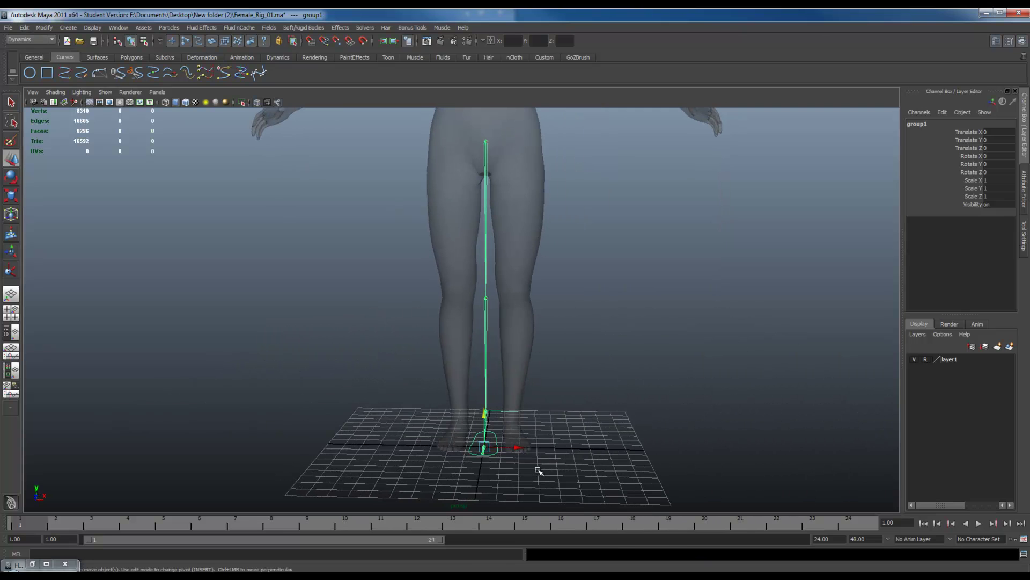
{"action": "key", "text": "space"}
{"action": "left_click_drag", "start_coordinate": [539, 470], "coordinate": [540, 485]}
{"action": "right_click_drag", "start_coordinate": [609, 437], "coordinate": [492, 436], "text": "alt"}
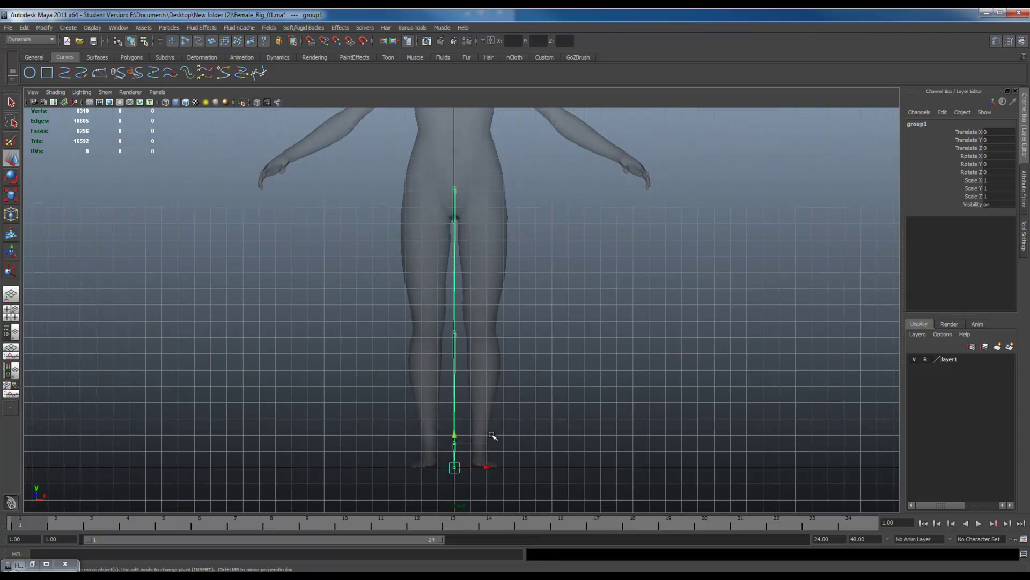
{"action": "left_click_drag", "start_coordinate": [489, 467], "coordinate": [516, 471]}
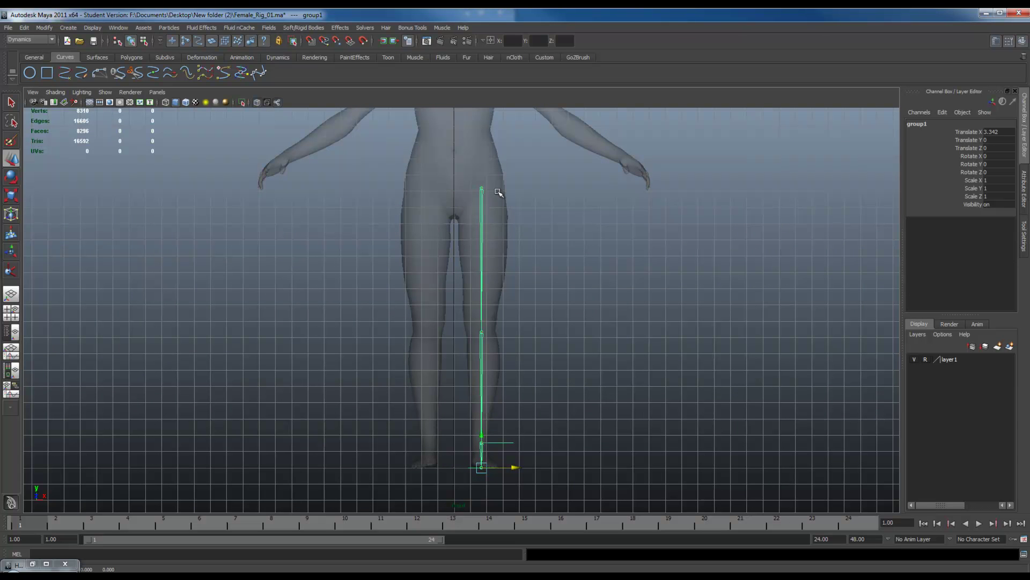
- Duplicate the leg group with Duplicate Special, using reset settings with Duplicate input graph enabled
{"action": "left_click", "coordinate": [24, 28]}
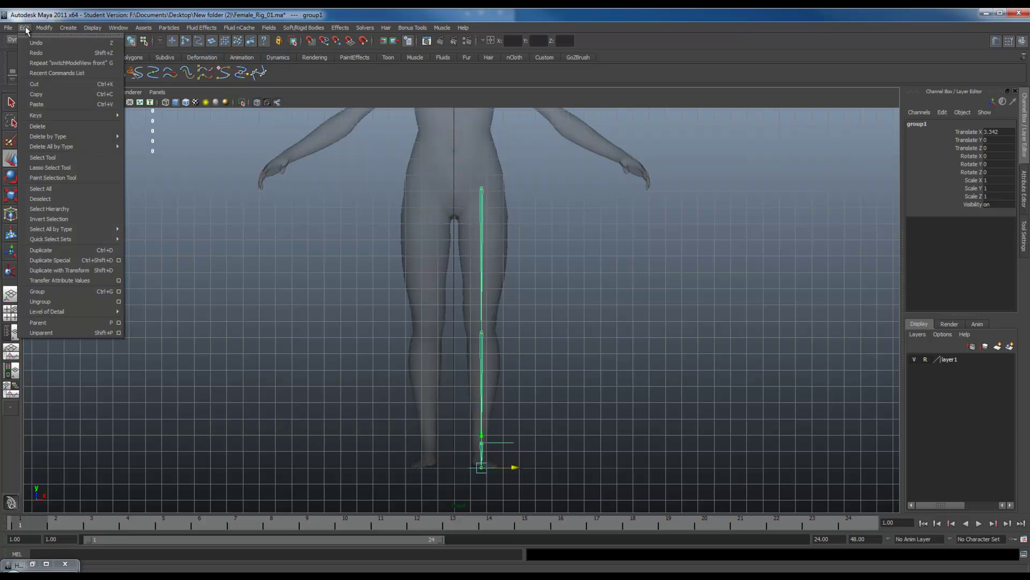
{"action": "left_click", "coordinate": [118, 260]}
{"action": "left_click", "coordinate": [730, 123]}
{"action": "left_click", "coordinate": [738, 143]}
{"action": "left_click_drag", "start_coordinate": [809, 108], "coordinate": [607, 57]}
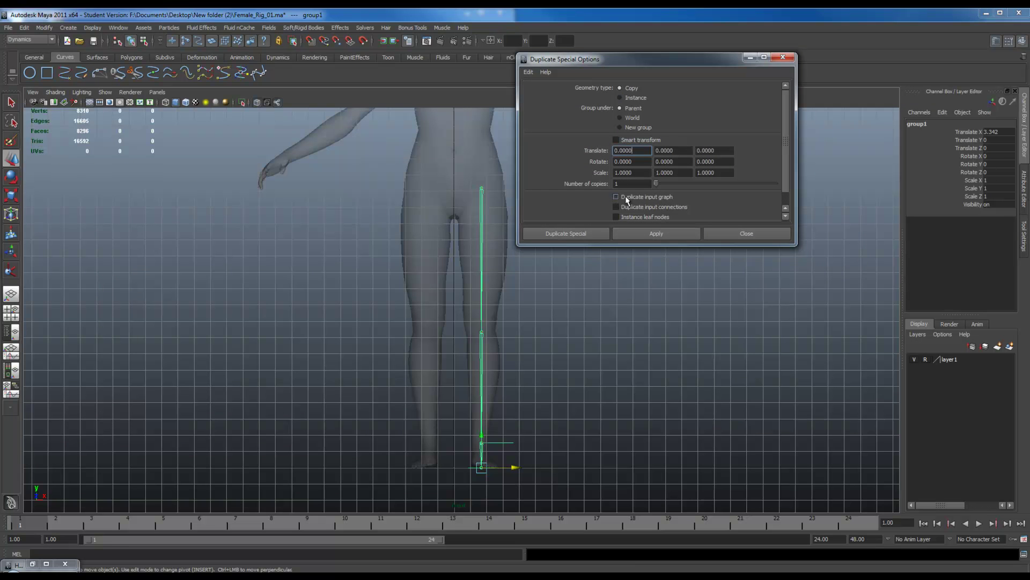
{"action": "left_click", "coordinate": [656, 232]}
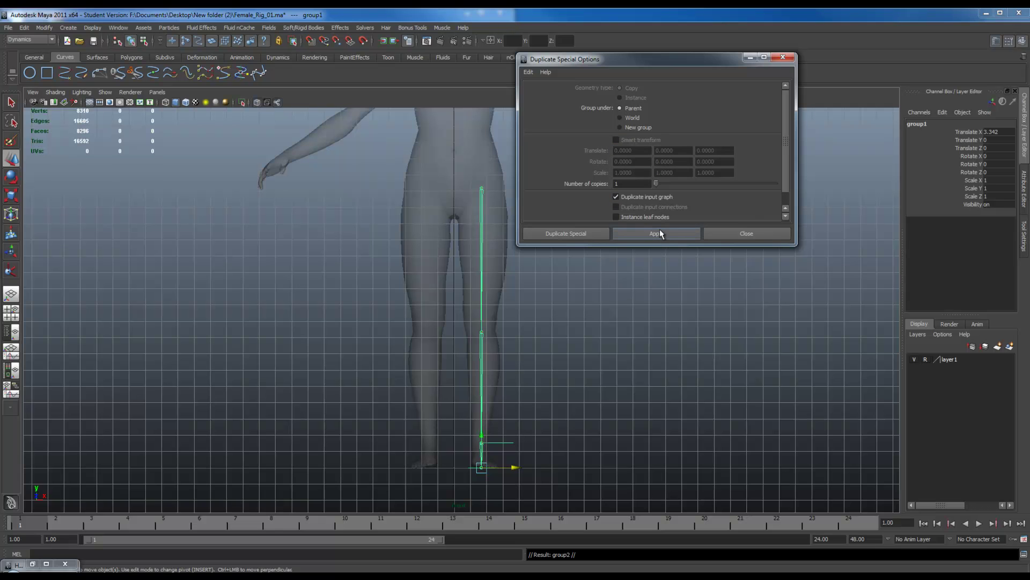
{"action": "left_click", "coordinate": [785, 56]}
- Set the duplicated leg group's Translate X to -3.342
{"action": "left_click", "coordinate": [991, 132]}
{"action": "key", "text": "Home"}
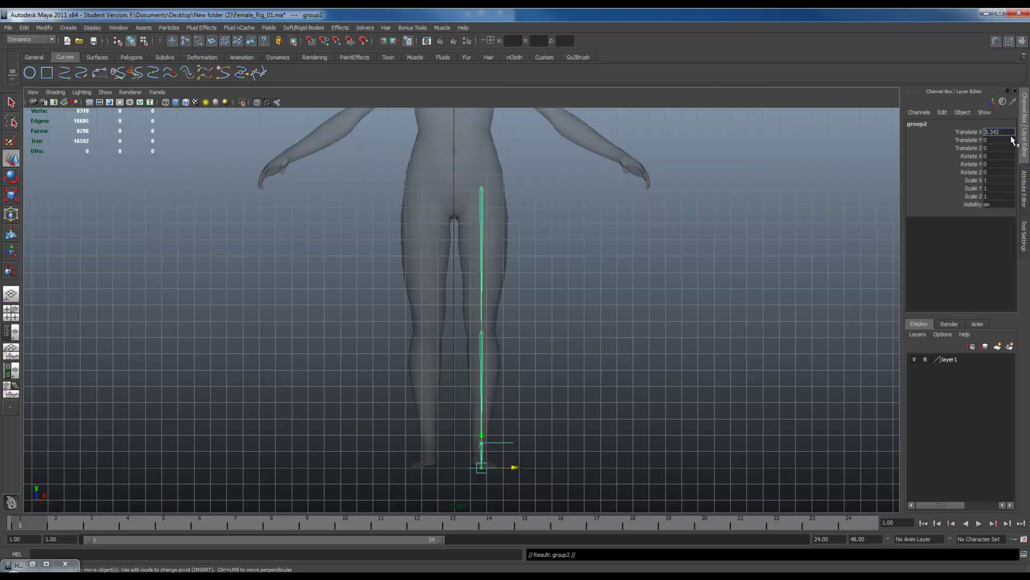
{"action": "type", "text": "-"}
{"action": "key", "text": "Return"}
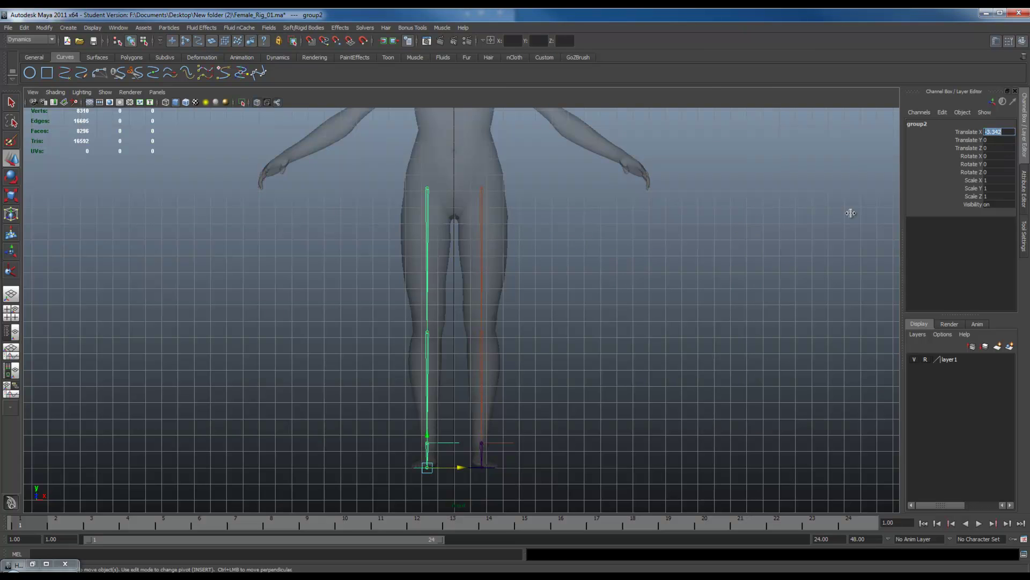
- Try moving a leg control upward in the perspective view to test the rig, and undo the move
{"action": "left_click", "coordinate": [552, 436]}
{"action": "key", "text": "space"}
{"action": "left_click_drag", "start_coordinate": [558, 400], "coordinate": [545, 460]}
{"action": "key", "text": "space"}
{"action": "left_click", "coordinate": [539, 463]}
{"action": "left_click_drag", "start_coordinate": [564, 387], "coordinate": [560, 285]}
{"action": "key", "text": "ctrl+z"}
{"action": "left_click_drag", "start_coordinate": [558, 322], "coordinate": [526, 260], "text": "alt"}
- Select the thigh joints of both legs alternately to compare their names
{"action": "left_click", "coordinate": [574, 321]}
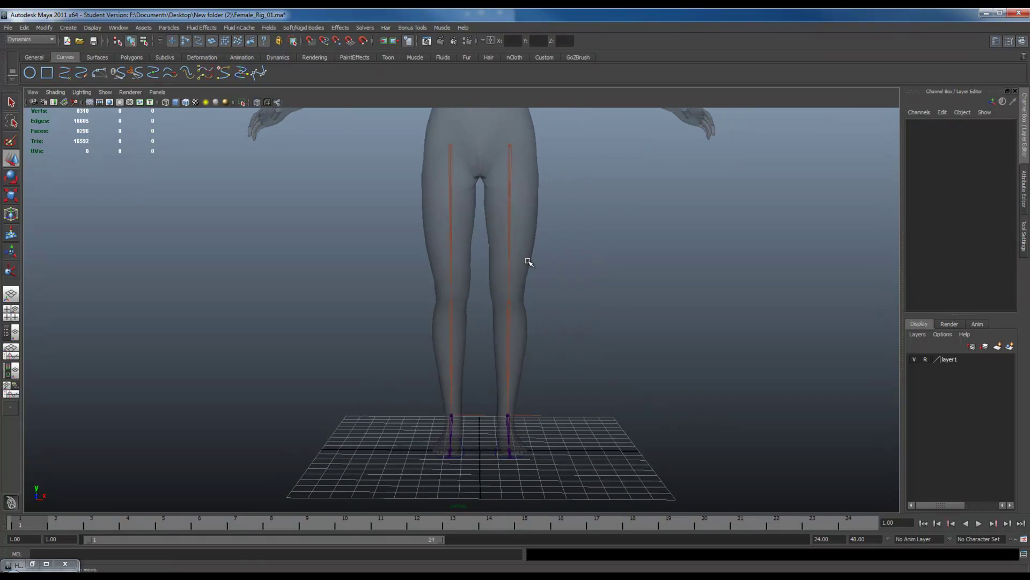
{"action": "left_click", "coordinate": [511, 208]}
{"action": "left_click", "coordinate": [449, 212]}
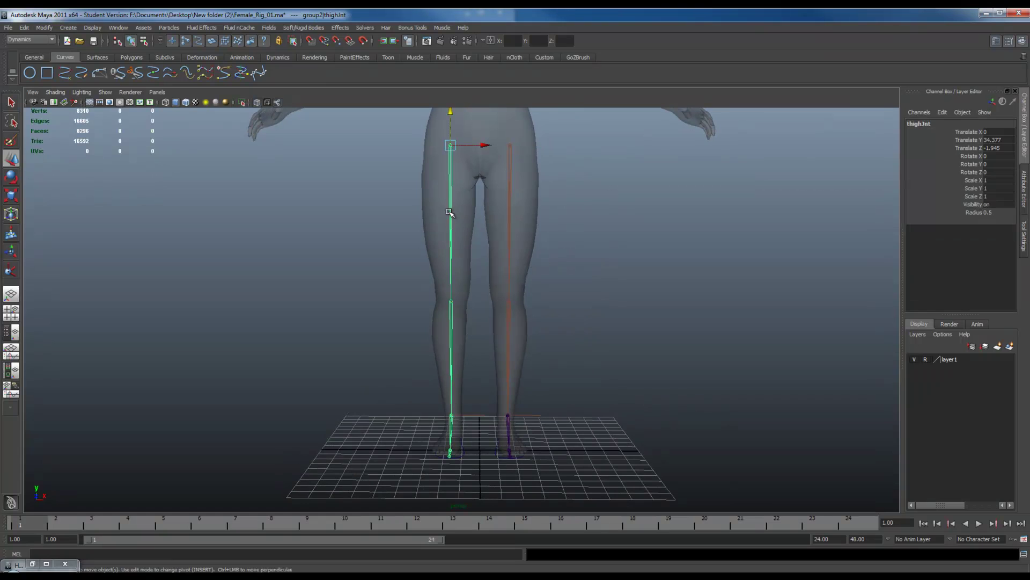
{"action": "left_click", "coordinate": [511, 211]}
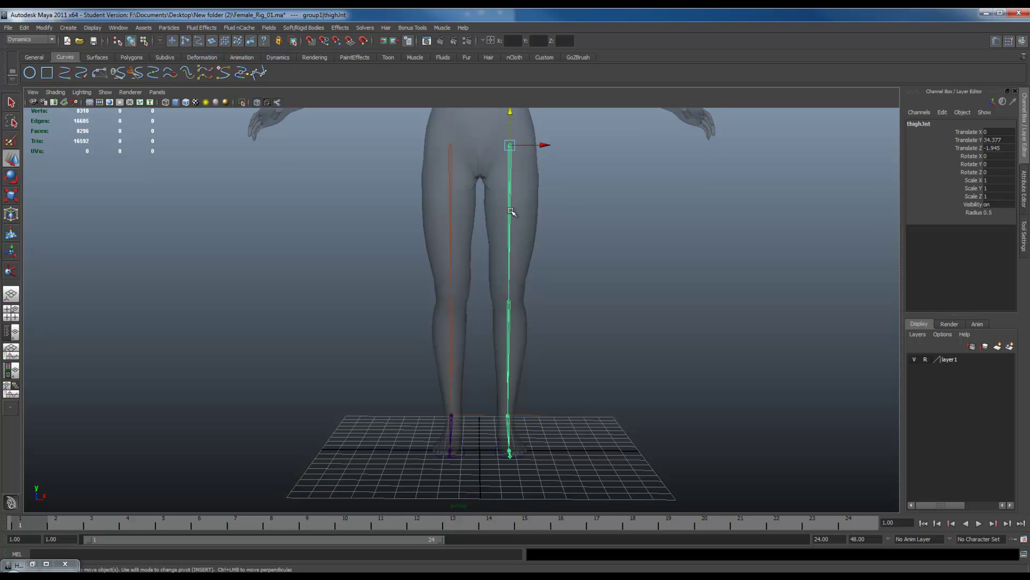
{"action": "left_click", "coordinate": [450, 215]}
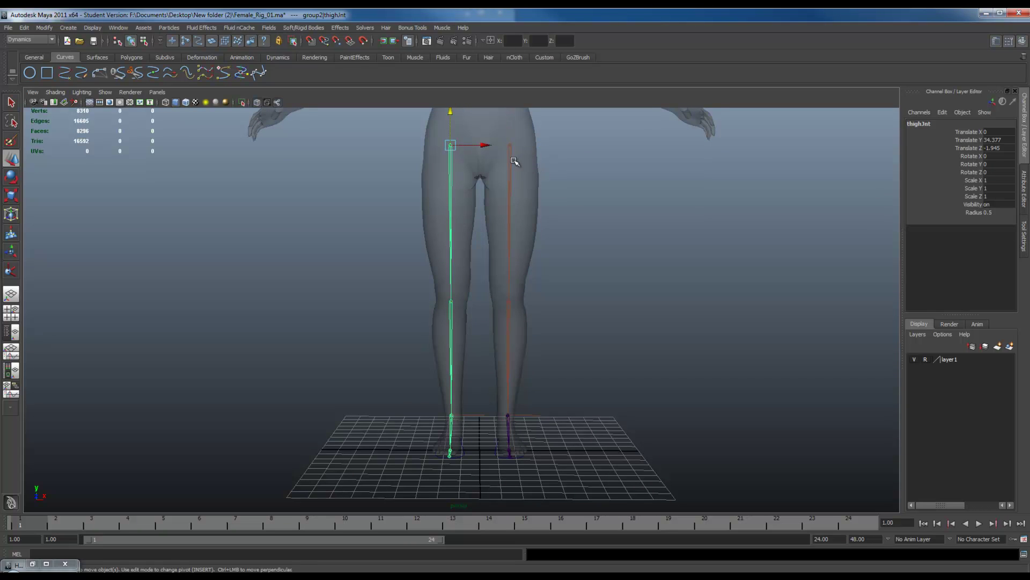
- Prefix the names in the original leg group's hierarchy with L_, and check the prefix on its thigh and knee joints
{"action": "left_click", "coordinate": [515, 161]}
{"action": "left_click", "coordinate": [512, 161]}
{"action": "key", "text": "Up"}
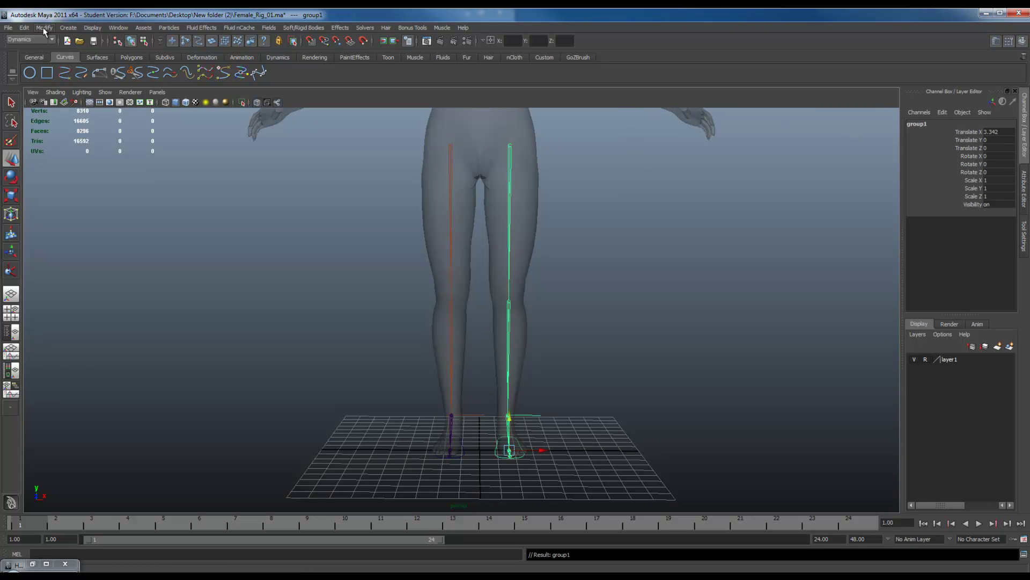
{"action": "left_click", "coordinate": [44, 28]}
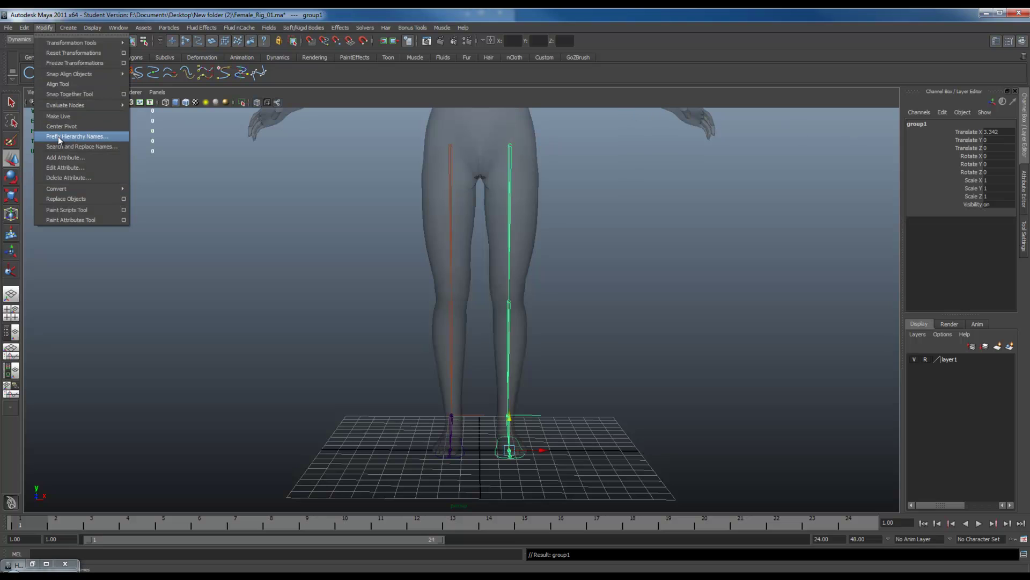
{"action": "left_click", "coordinate": [86, 136]}
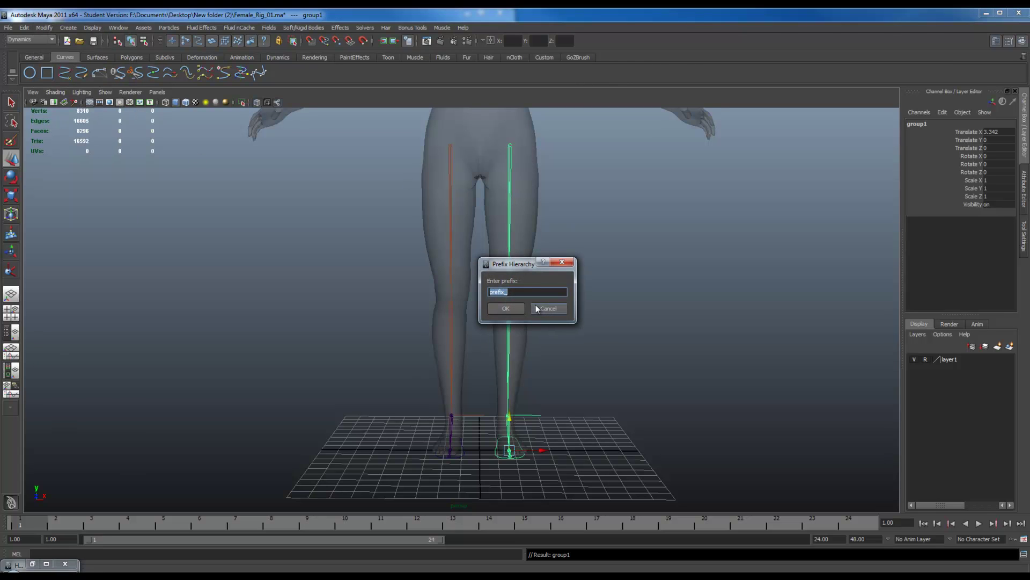
{"action": "type", "text": "L_"}
{"action": "left_click", "coordinate": [502, 309]}
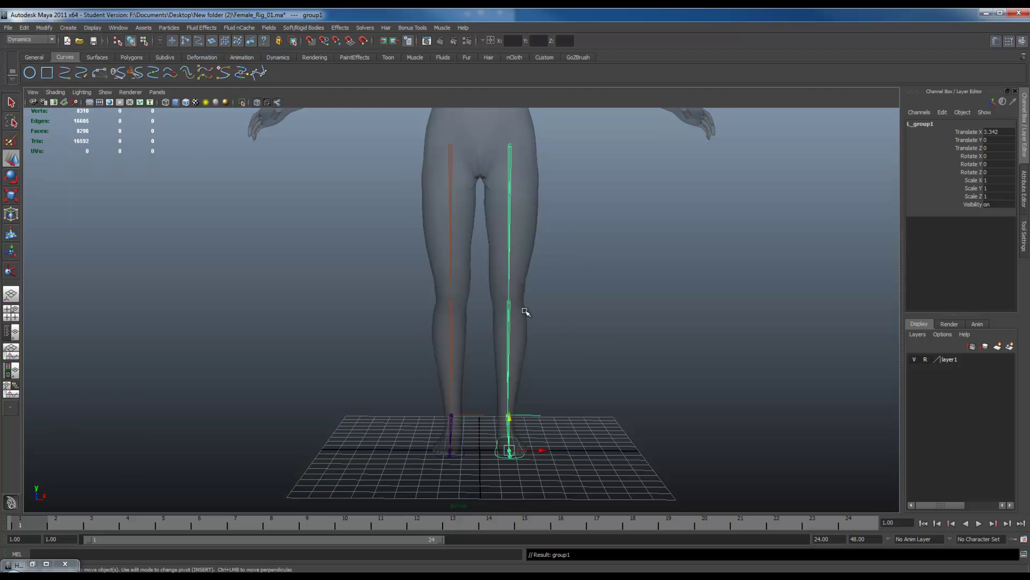
{"action": "left_click", "coordinate": [510, 204]}
{"action": "left_click", "coordinate": [506, 345]}
{"action": "left_click", "coordinate": [508, 345]}
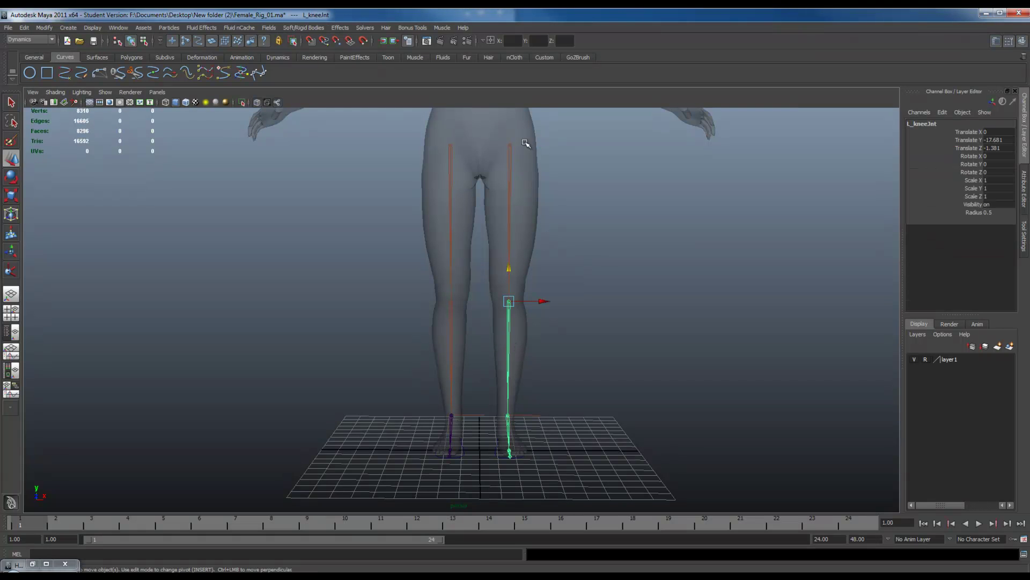
- Select the duplicated leg's top group and prefix all names in its hierarchy with R_
{"action": "left_click", "coordinate": [450, 182]}
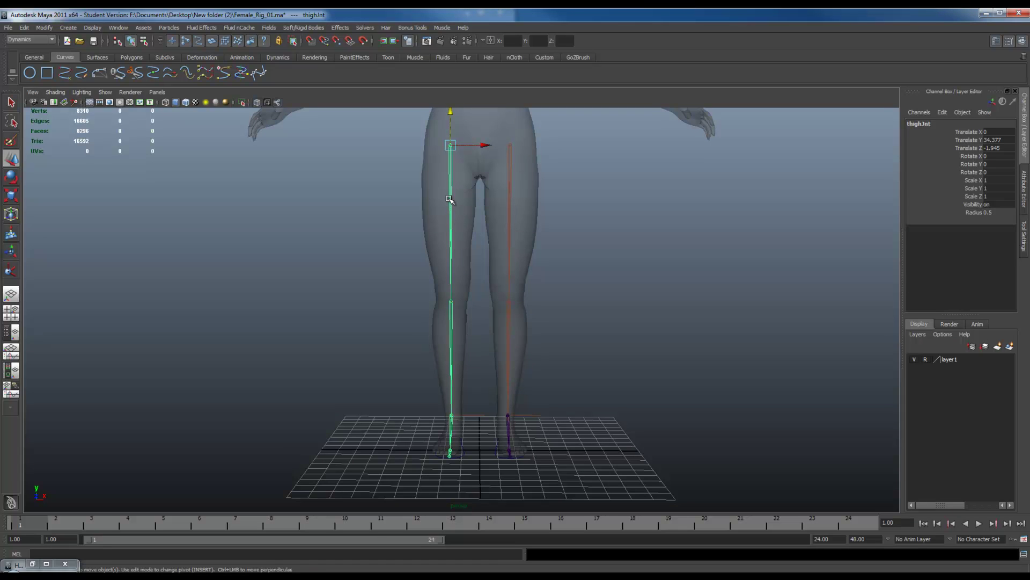
{"action": "key", "text": "Up"}
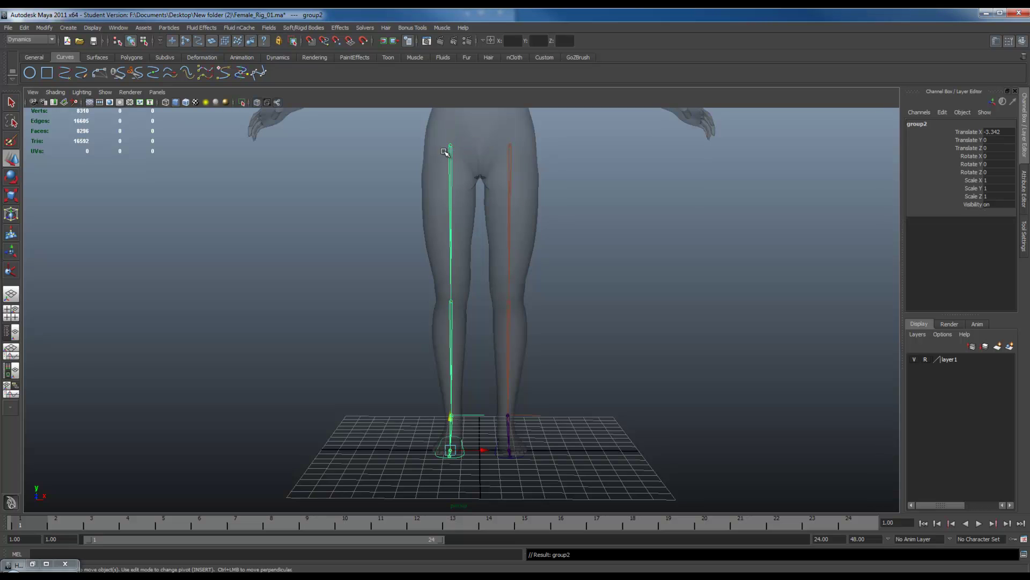
{"action": "left_click", "coordinate": [50, 27]}
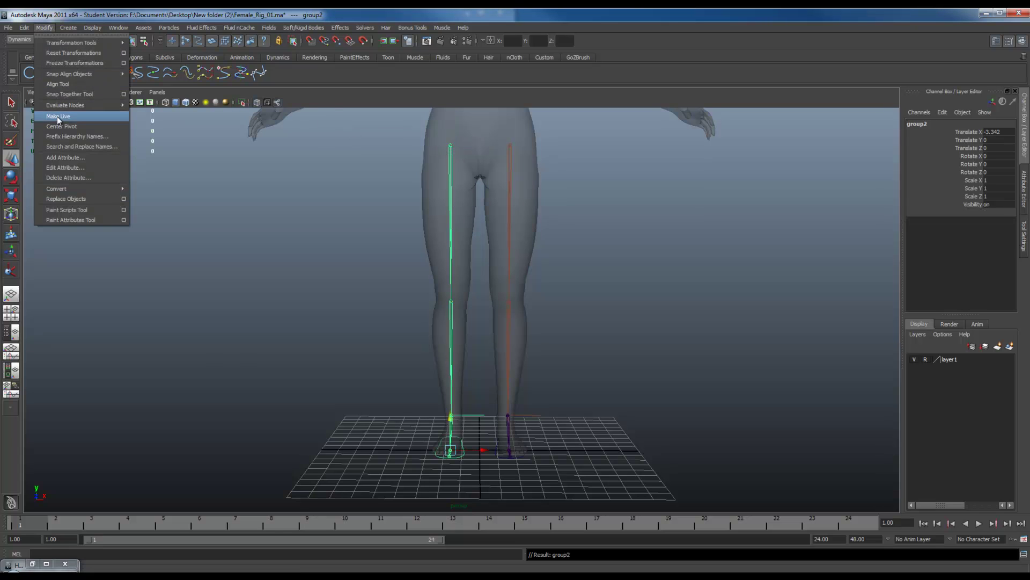
{"action": "left_click", "coordinate": [68, 137]}
{"action": "type", "text": "R_"}
{"action": "left_click_drag", "start_coordinate": [507, 268], "coordinate": [655, 248]}
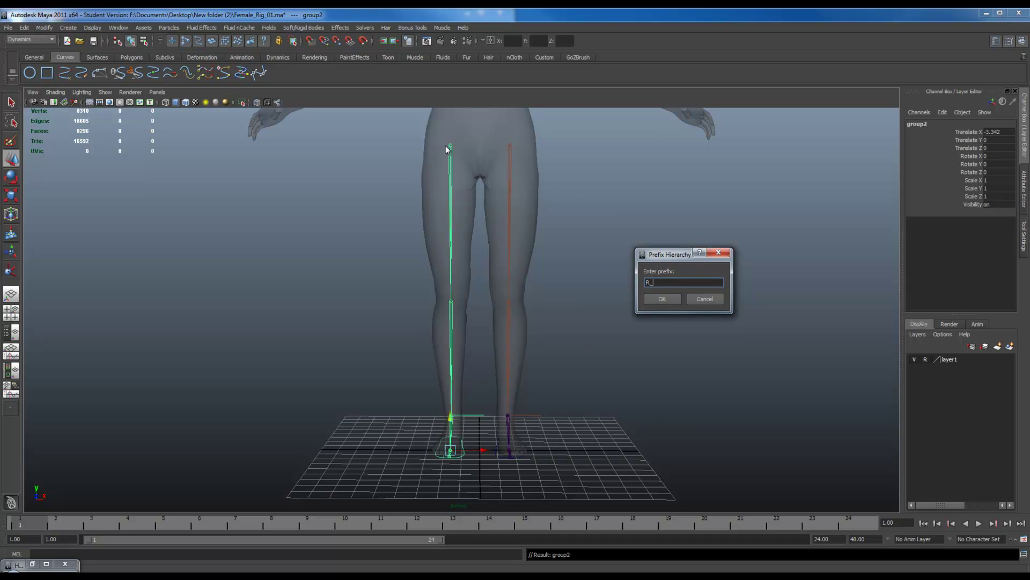
{"action": "left_click", "coordinate": [656, 299]}
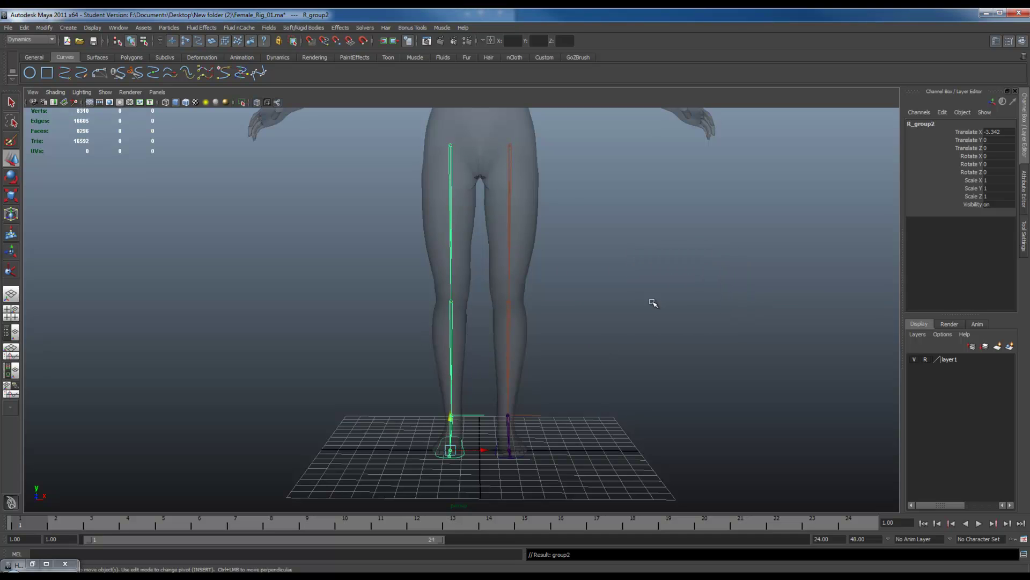
- Select the thigh joints of both legs from behind the character to check their name prefixes, and clear the selection
{"action": "left_click_drag", "start_coordinate": [681, 317], "coordinate": [478, 323], "text": "alt"}
{"action": "left_click_drag", "start_coordinate": [513, 217], "coordinate": [391, 315], "text": "alt"}
{"action": "left_click", "coordinate": [387, 310]}
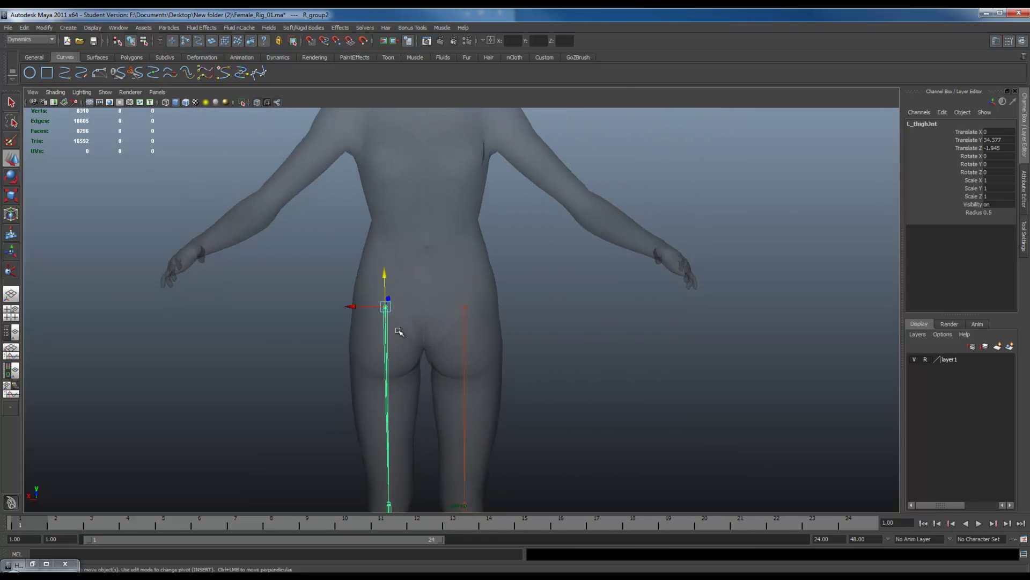
{"action": "left_click", "coordinate": [465, 310]}
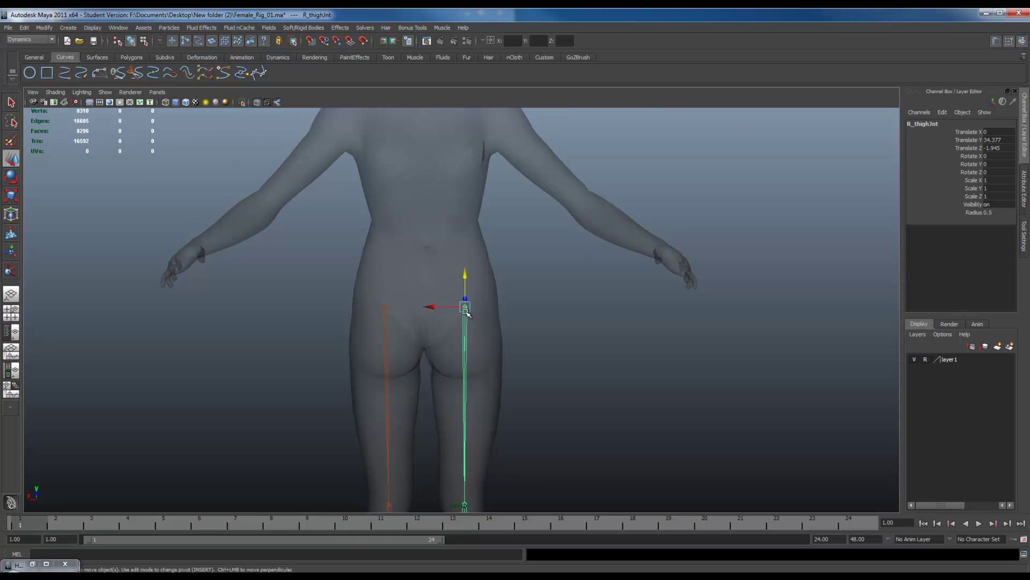
{"action": "left_click_drag", "start_coordinate": [504, 351], "coordinate": [562, 359], "text": "alt"}
{"action": "left_click", "coordinate": [499, 305]}
{"action": "left_click", "coordinate": [559, 294]}
{"action": "left_click", "coordinate": [561, 359]}
- Frame the character's left arm in the front view and set the Joint Tool's orientation to xyz
{"action": "left_click_drag", "start_coordinate": [462, 269], "coordinate": [518, 392], "text": "alt"}
{"action": "key", "text": "space"}
{"action": "scroll", "coordinate": [520, 234], "scroll_direction": "down", "scroll_amount": 1}
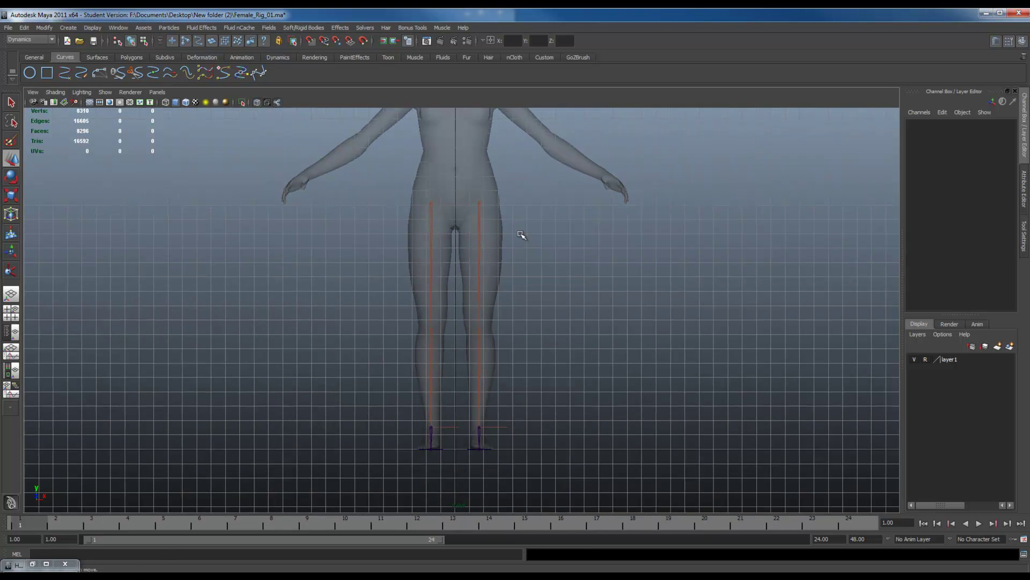
{"action": "middle_click_drag", "start_coordinate": [490, 213], "coordinate": [460, 373], "text": "alt"}
{"action": "right_click_drag", "start_coordinate": [460, 373], "coordinate": [554, 317], "text": "alt"}
{"action": "middle_click_drag", "start_coordinate": [554, 317], "coordinate": [428, 318], "text": "alt"}
{"action": "right_click_drag", "start_coordinate": [427, 318], "coordinate": [536, 348], "text": "alt"}
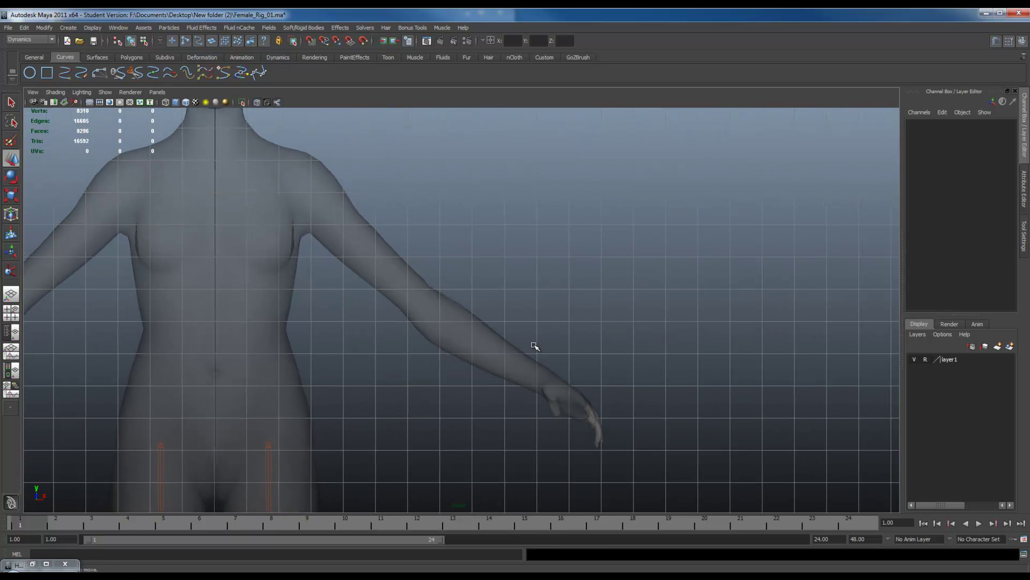
{"action": "left_click", "coordinate": [242, 58]}
{"action": "left_click", "coordinate": [134, 73]}
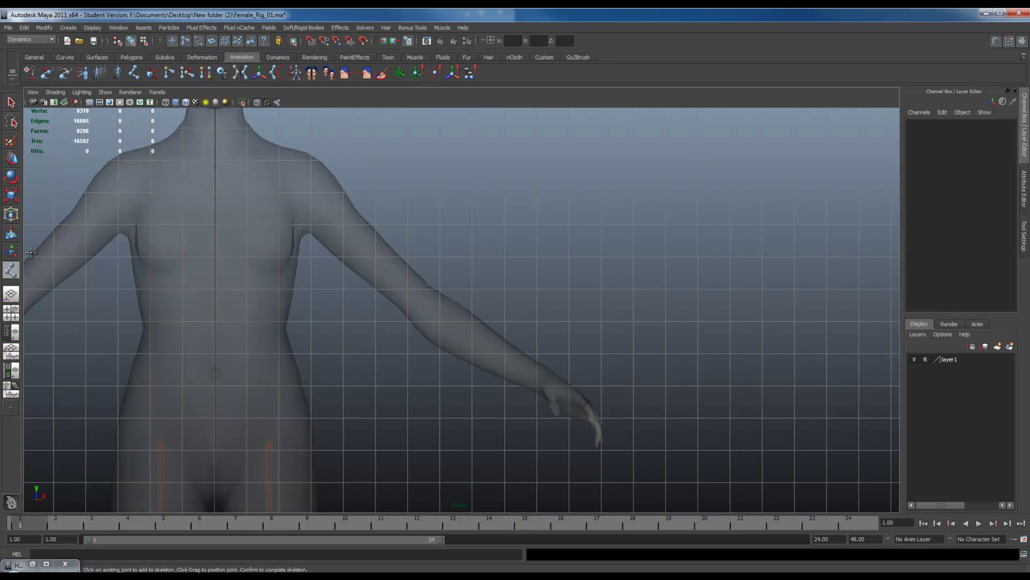
{"action": "double_click", "coordinate": [12, 275]}
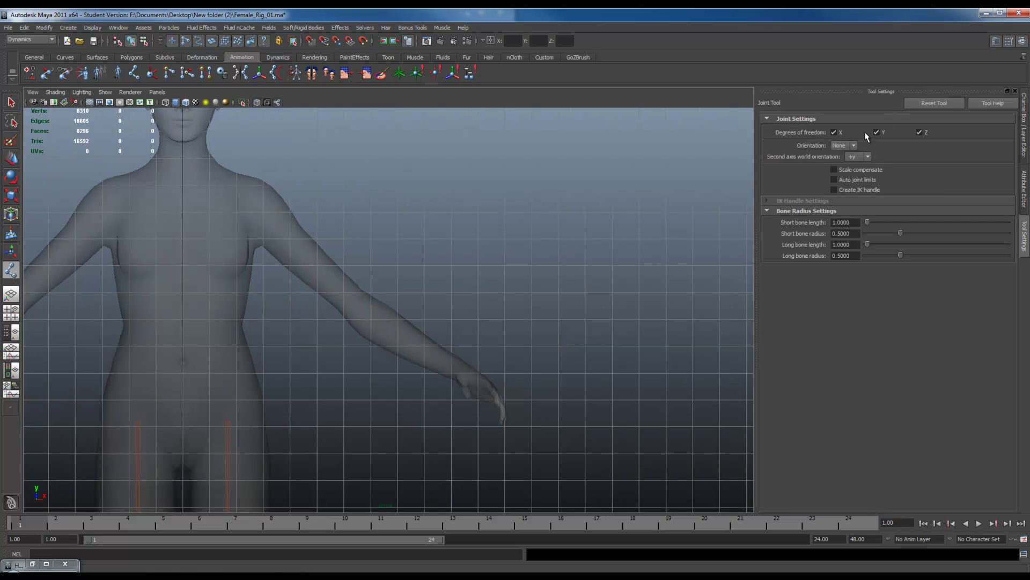
{"action": "left_click", "coordinate": [842, 145]}
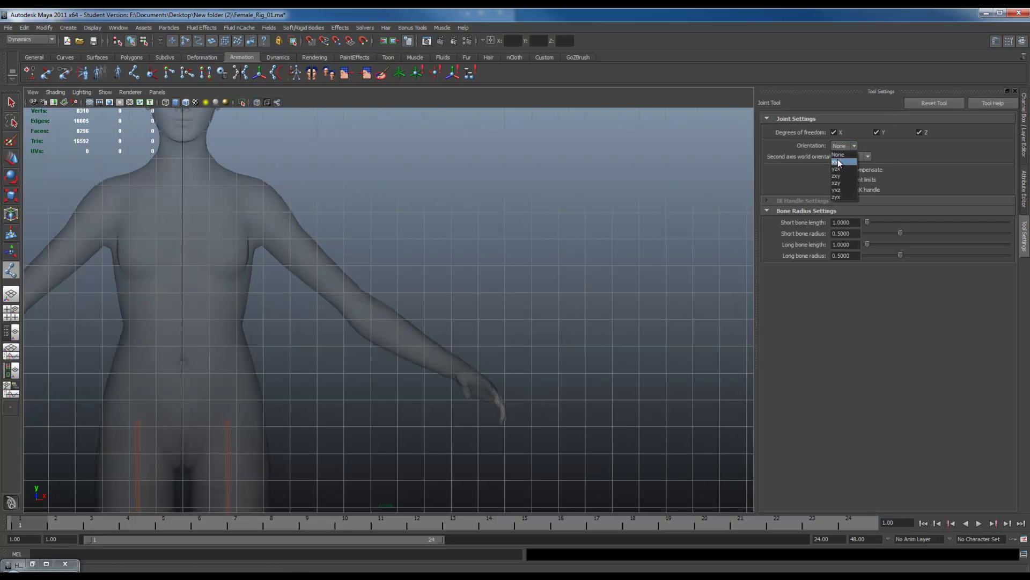
{"action": "left_click", "coordinate": [839, 163]}
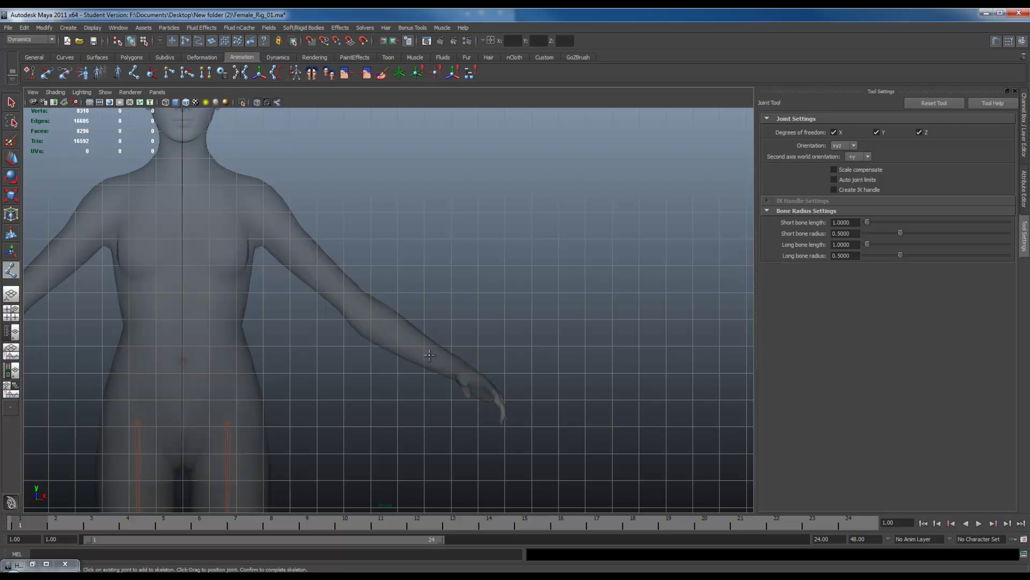
- Draw a two-joint chain from shoulder to wrist, and move its root back into the shoulder in the top view, about Z -4
{"action": "left_click", "coordinate": [259, 213]}
{"action": "left_click", "coordinate": [461, 371]}
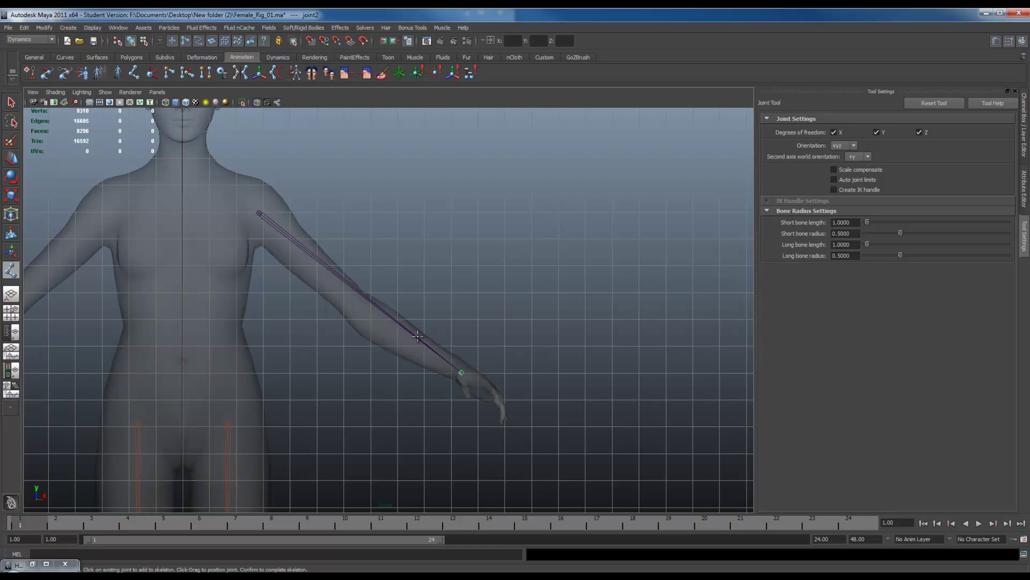
{"action": "key", "text": "space"}
{"action": "left_click_drag", "start_coordinate": [405, 336], "coordinate": [405, 306]}
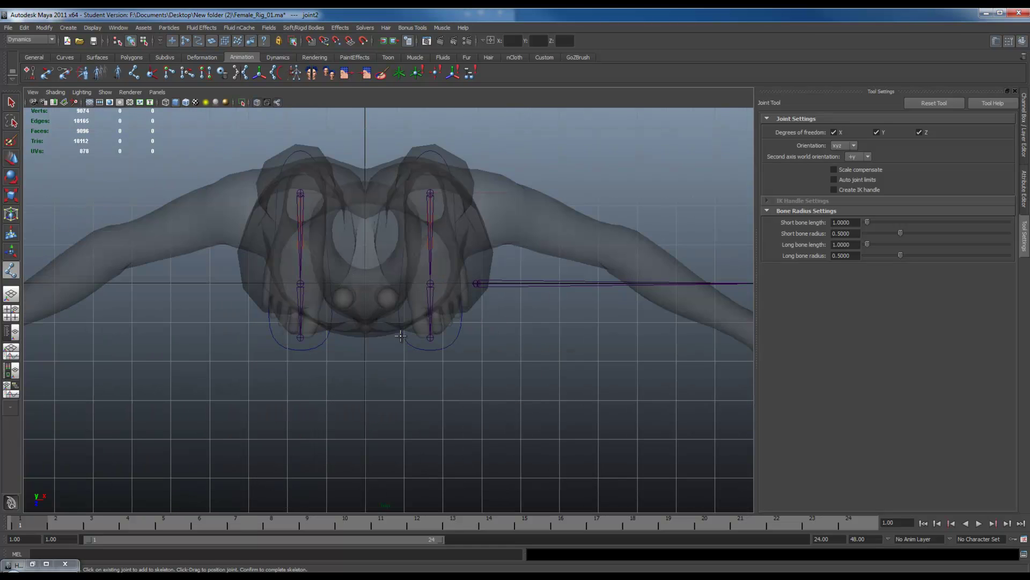
{"action": "middle_click_drag", "start_coordinate": [562, 311], "coordinate": [441, 325], "text": "alt"}
{"action": "key", "text": "q"}
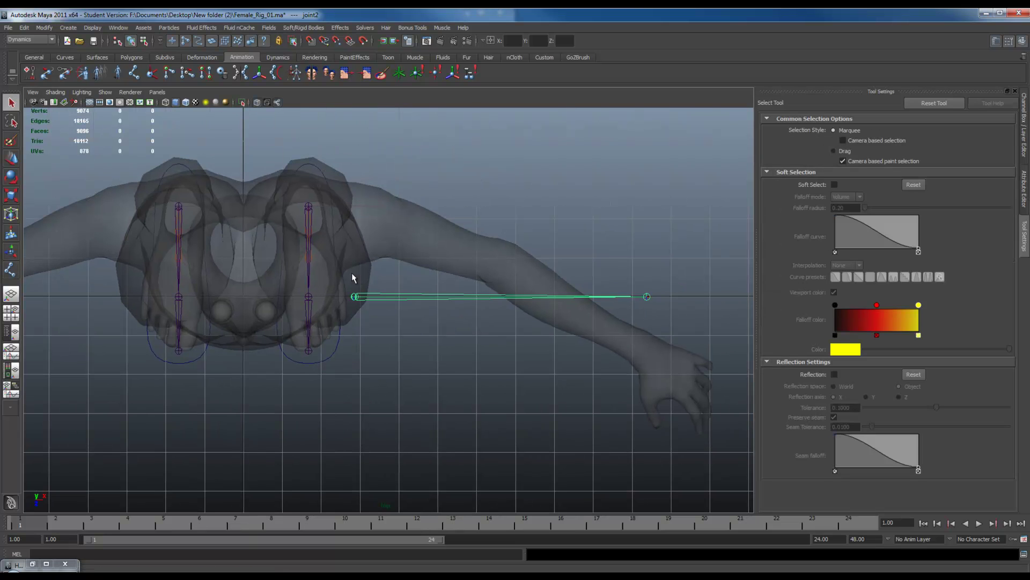
{"action": "key", "text": "w"}
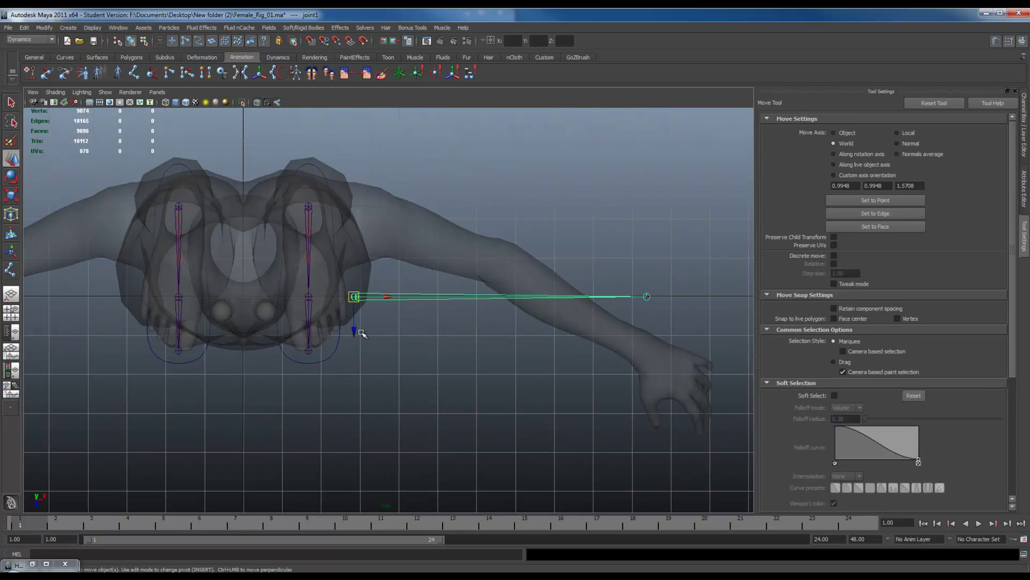
{"action": "left_click_drag", "start_coordinate": [354, 327], "coordinate": [339, 233]}
- Rotate and lengthen the arm chain so its end joint meets the wrist, and freeze its transformations
{"action": "key", "text": "e"}
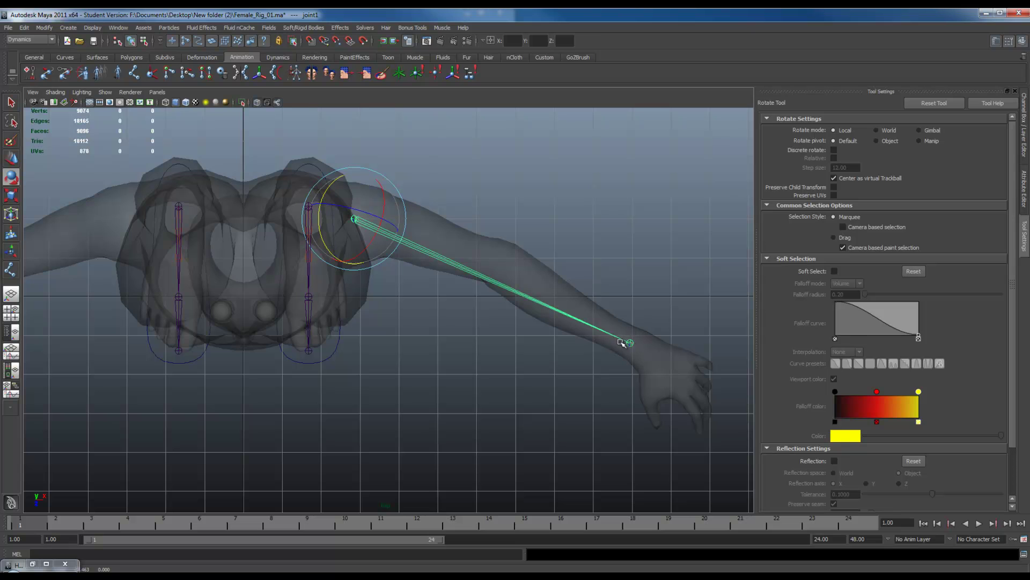
{"action": "key", "text": "r"}
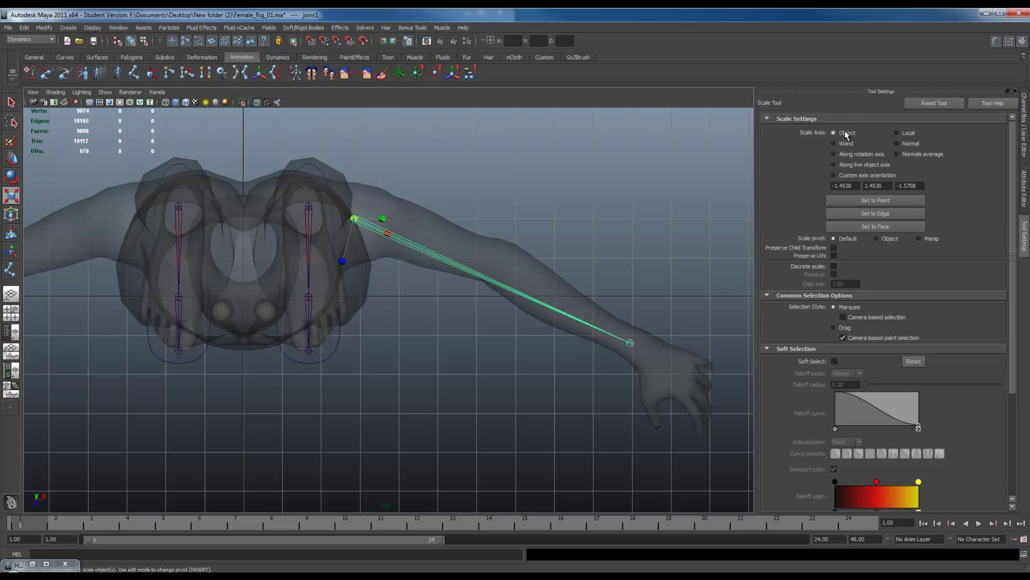
{"action": "left_click_drag", "start_coordinate": [391, 235], "coordinate": [392, 236]}
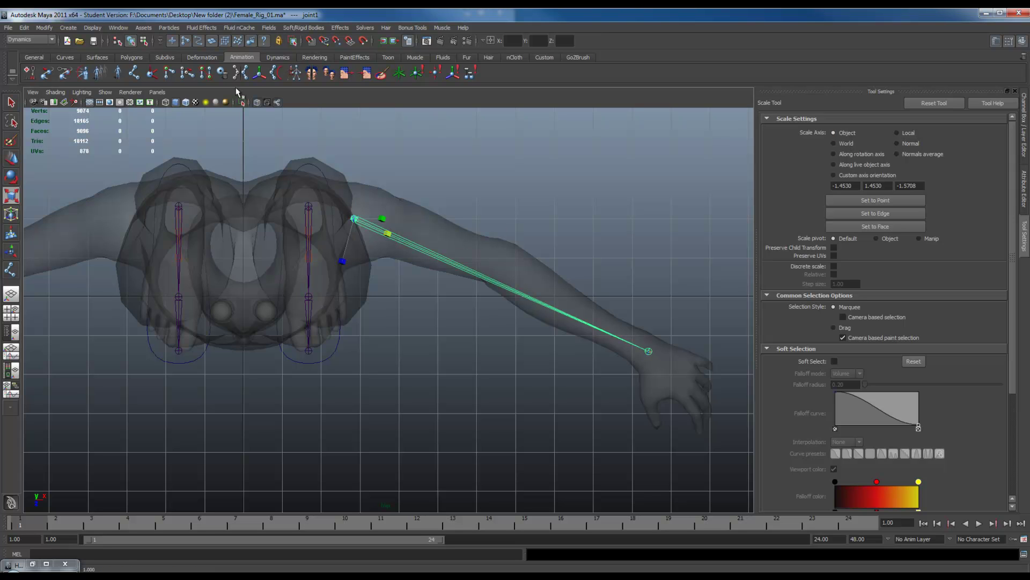
{"action": "left_click", "coordinate": [44, 27]}
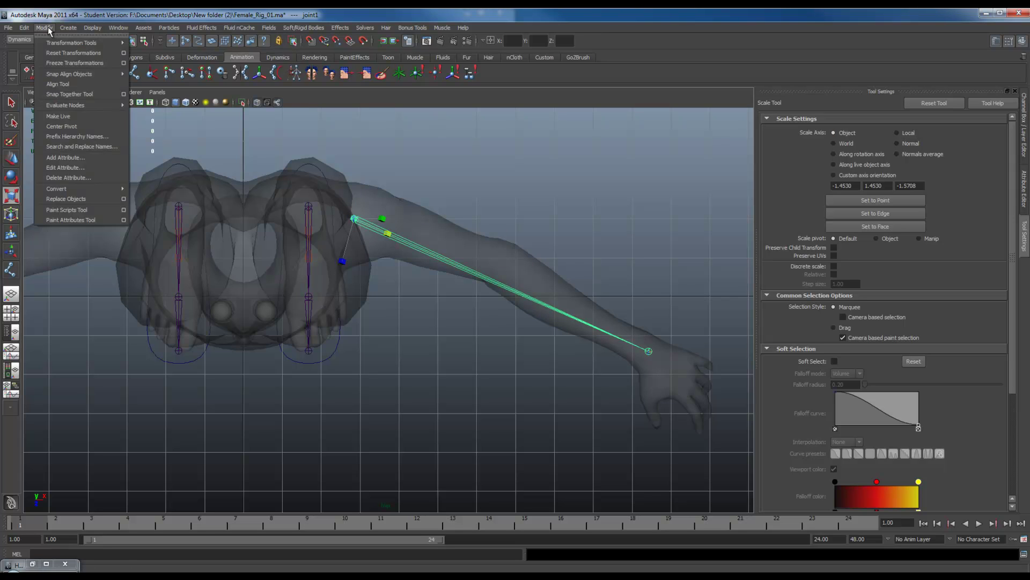
{"action": "left_click", "coordinate": [61, 63]}
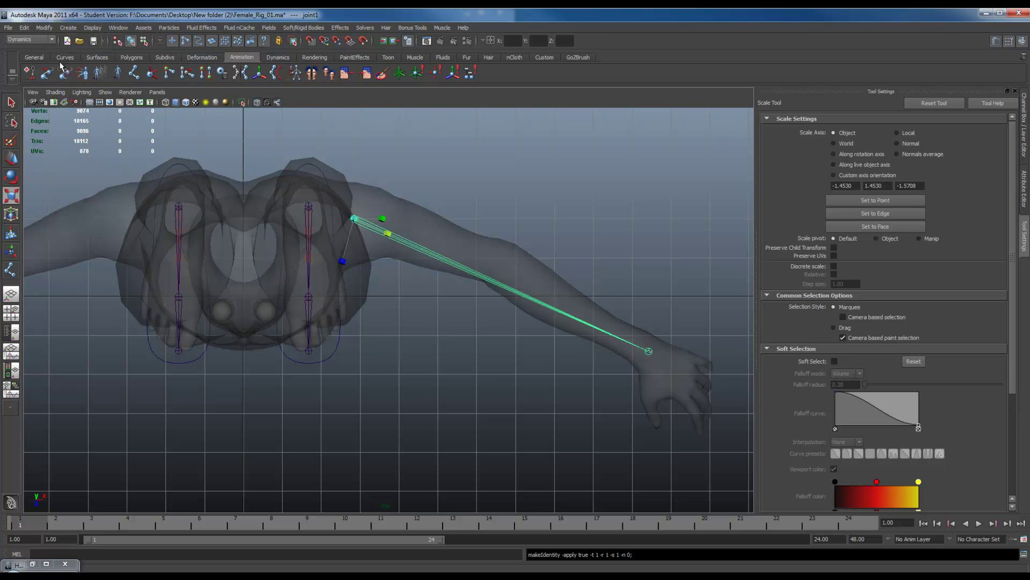
{"action": "left_click", "coordinate": [531, 218]}
{"action": "left_click", "coordinate": [458, 265]}
- Rotate the shoulder joint about its X axis in the perspective view to align it with the arm, and freeze its transformations
{"action": "key", "text": "space"}
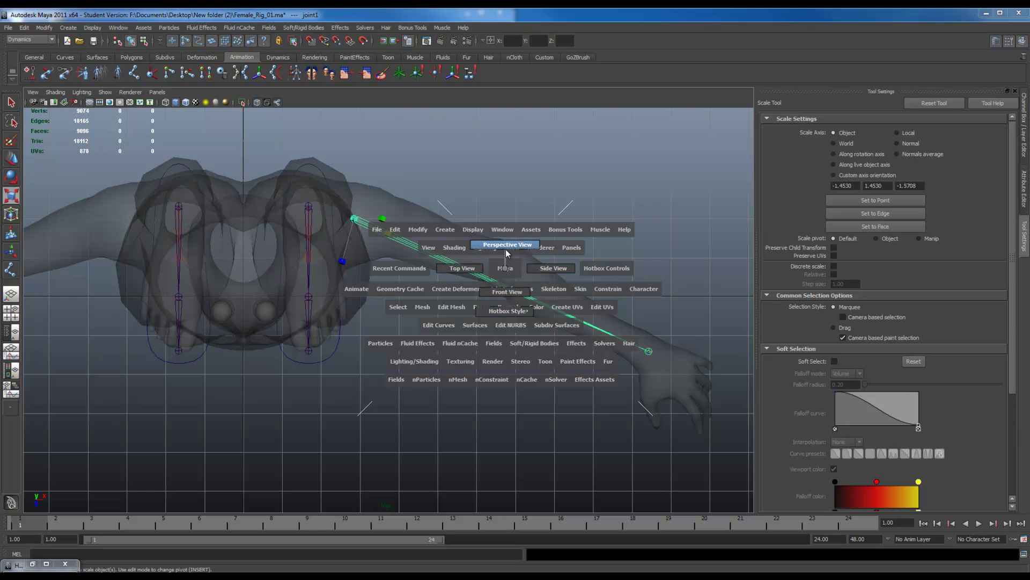
{"action": "left_click", "coordinate": [507, 246]}
{"action": "left_click_drag", "start_coordinate": [520, 269], "coordinate": [574, 250], "text": "alt"}
{"action": "key", "text": "e"}
{"action": "left_click_drag", "start_coordinate": [519, 223], "coordinate": [577, 291], "text": "alt"}
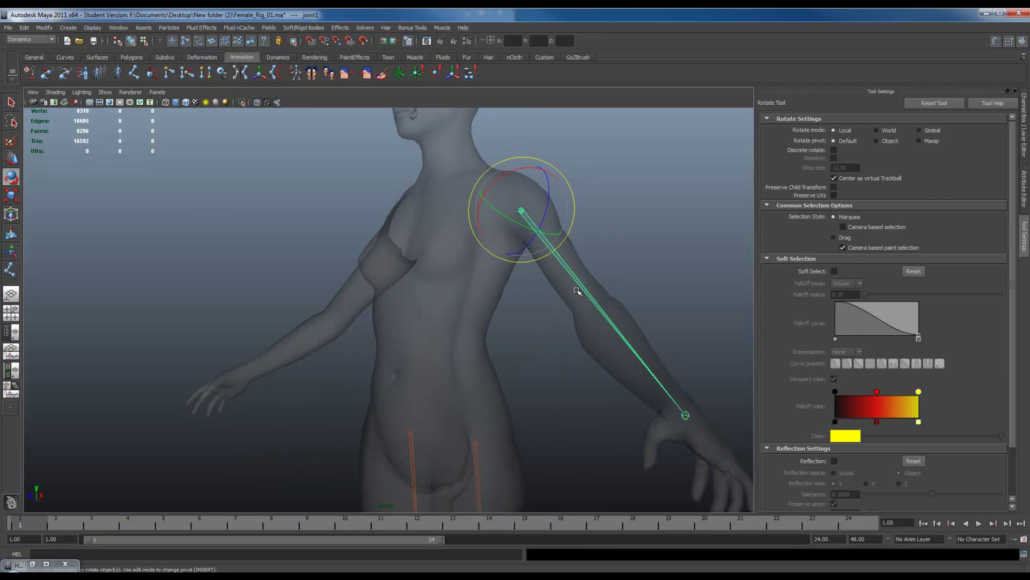
{"action": "left_click_drag", "start_coordinate": [617, 337], "coordinate": [604, 265], "text": "alt"}
{"action": "left_click_drag", "start_coordinate": [671, 235], "coordinate": [652, 228], "text": "alt"}
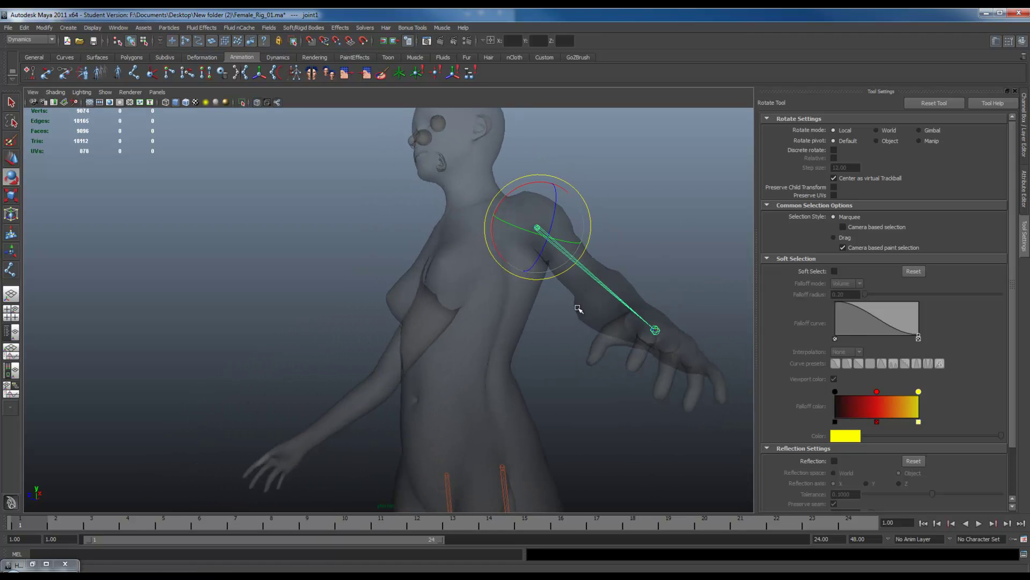
{"action": "mouse_move", "coordinate": [506, 201]}
{"action": "left_mouse_down"}
{"action": "mouse_move", "coordinate": [522, 187]}
{"action": "mouse_move", "coordinate": [501, 217]}
{"action": "left_mouse_up"}
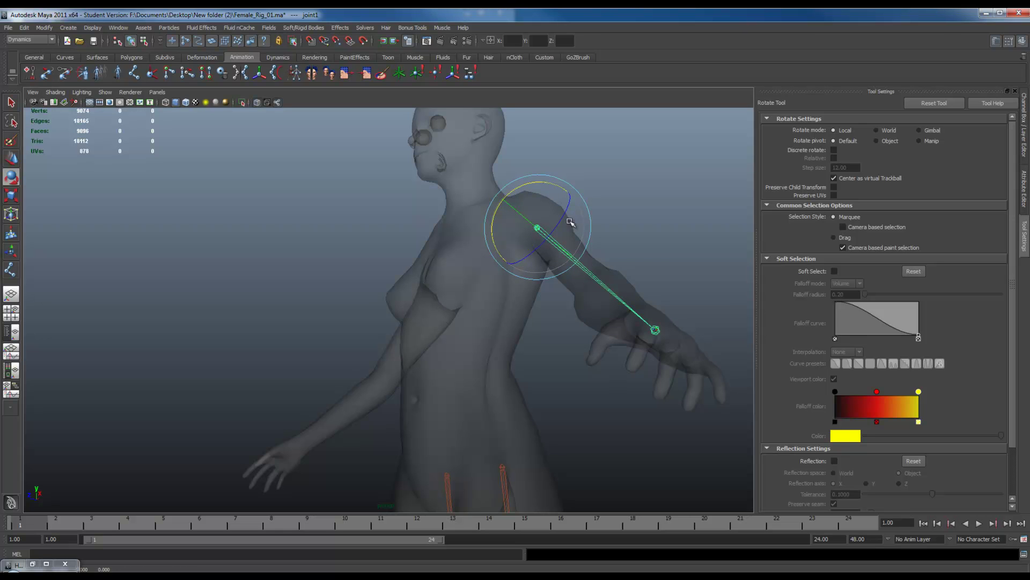
{"action": "left_click_drag", "start_coordinate": [564, 312], "coordinate": [461, 263], "text": "alt"}
{"action": "left_click", "coordinate": [45, 28]}
{"action": "left_click", "coordinate": [54, 57]}
{"action": "key", "text": "ctrl+a"}
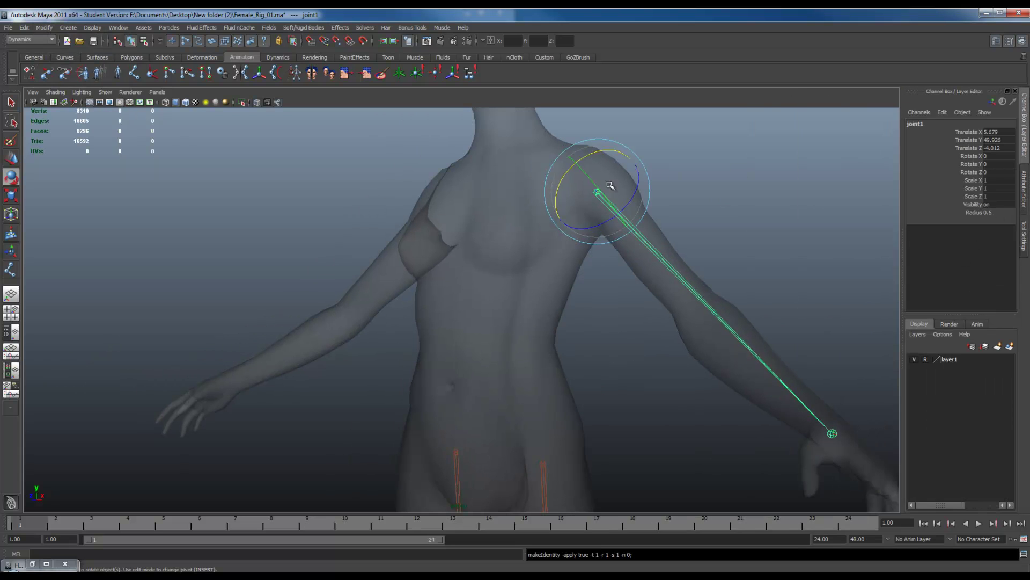
- Try rotating the shoulder joint, and reset its rotation values to 0
{"action": "left_click_drag", "start_coordinate": [615, 182], "coordinate": [913, 215]}
{"action": "left_click_drag", "start_coordinate": [1008, 172], "coordinate": [998, 155]}
{"action": "type", "text": "0"}
{"action": "key", "text": "Return"}
{"action": "left_click_drag", "start_coordinate": [758, 294], "coordinate": [791, 316], "text": "alt"}
{"action": "left_click", "coordinate": [791, 315]}
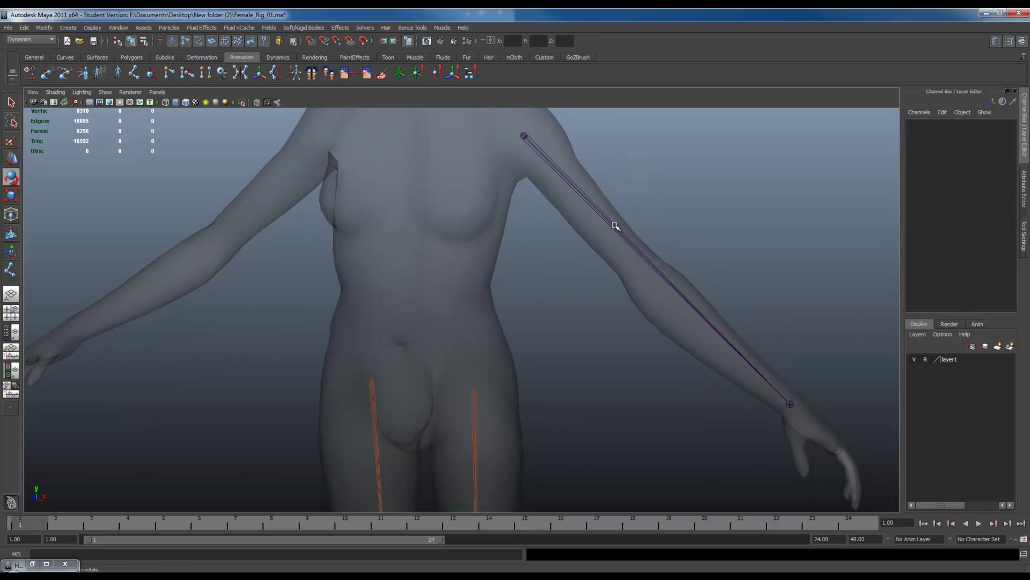
- Insert an elbow joint into the left arm chain with the Insert Joint Tool, and place it at the elbow in the front view
{"action": "left_click", "coordinate": [614, 226]}
{"action": "key", "text": "space"}
{"action": "mouse_move", "coordinate": [614, 226]}
{"action": "left_mouse_down"}
{"action": "mouse_move", "coordinate": [602, 228]}
{"action": "mouse_move", "coordinate": [616, 245]}
{"action": "left_mouse_up"}
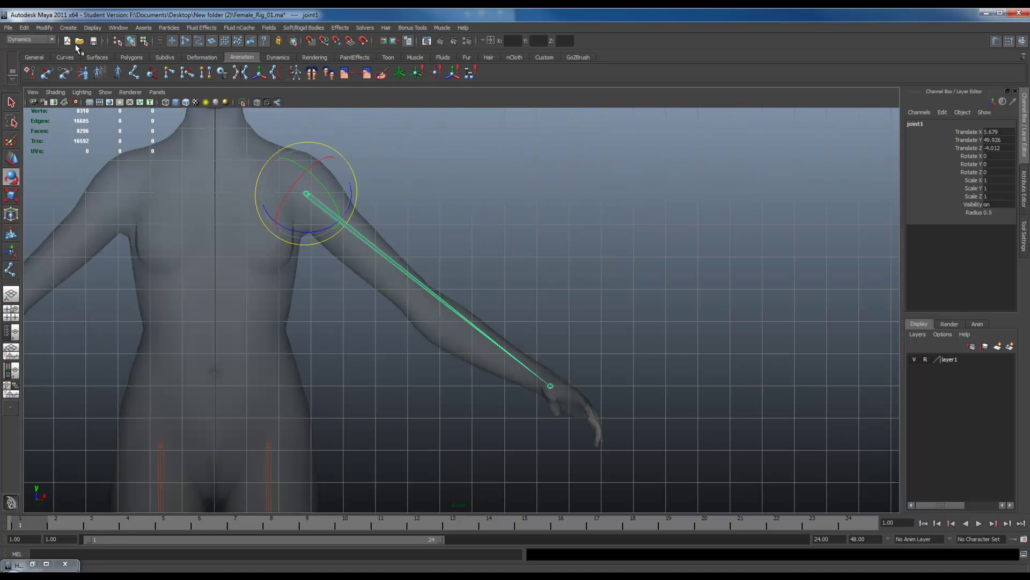
{"action": "left_click", "coordinate": [40, 41]}
{"action": "left_click", "coordinate": [24, 49]}
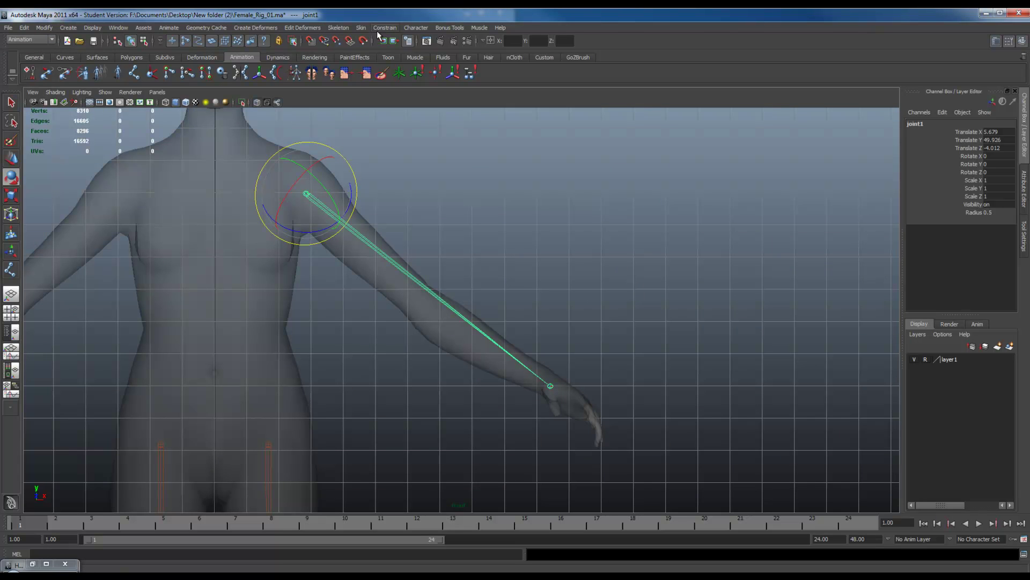
{"action": "left_click", "coordinate": [339, 28]}
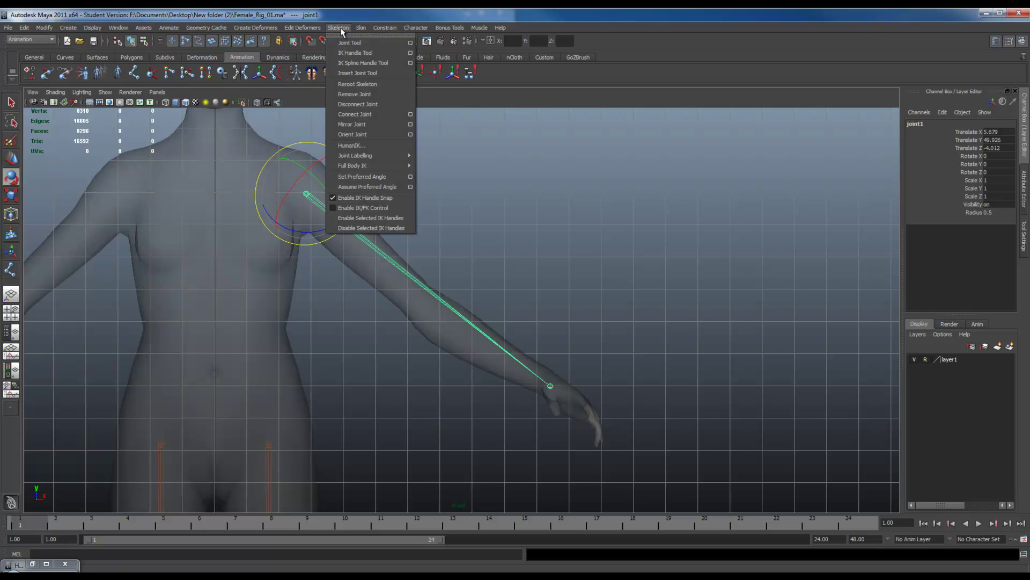
{"action": "left_click", "coordinate": [355, 73]}
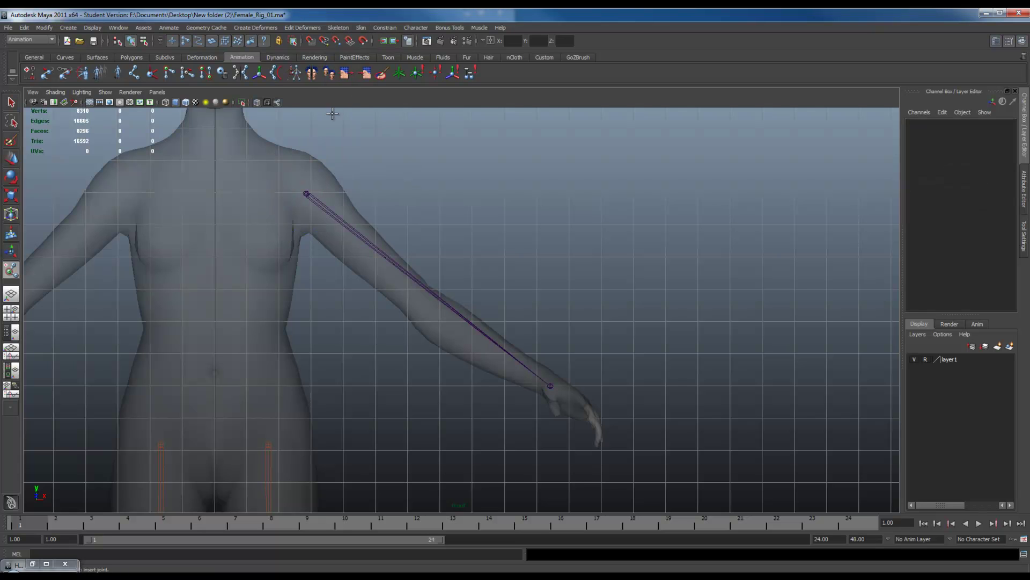
{"action": "left_click_drag", "start_coordinate": [306, 194], "coordinate": [418, 287]}
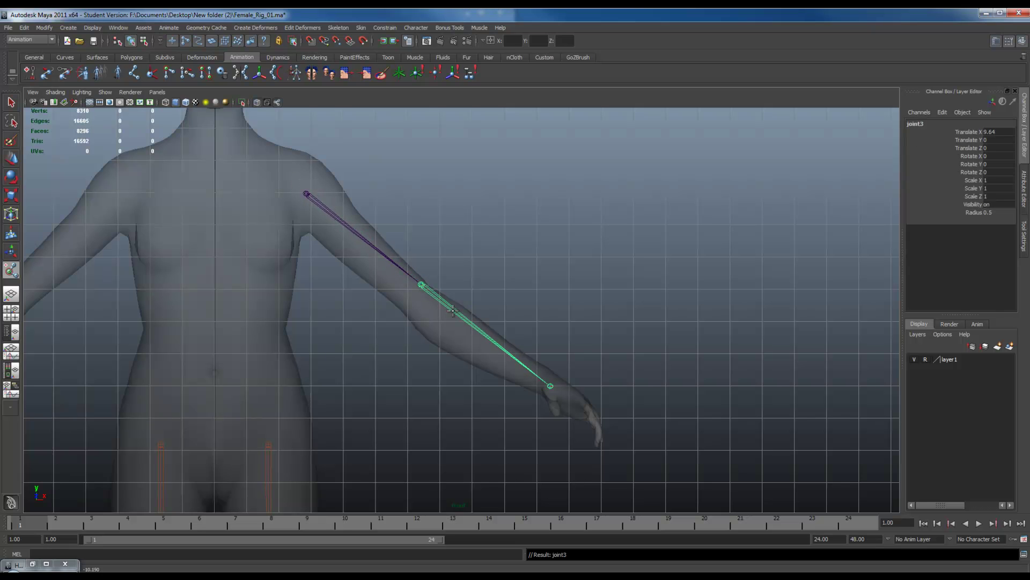
{"action": "left_click_drag", "start_coordinate": [459, 316], "coordinate": [441, 293]}
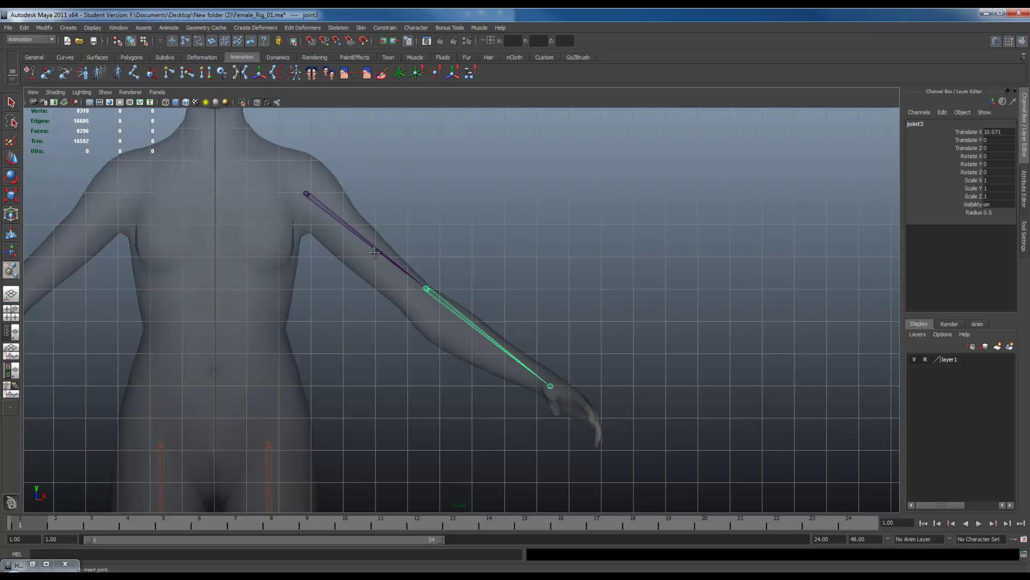
{"action": "key", "text": "w"}
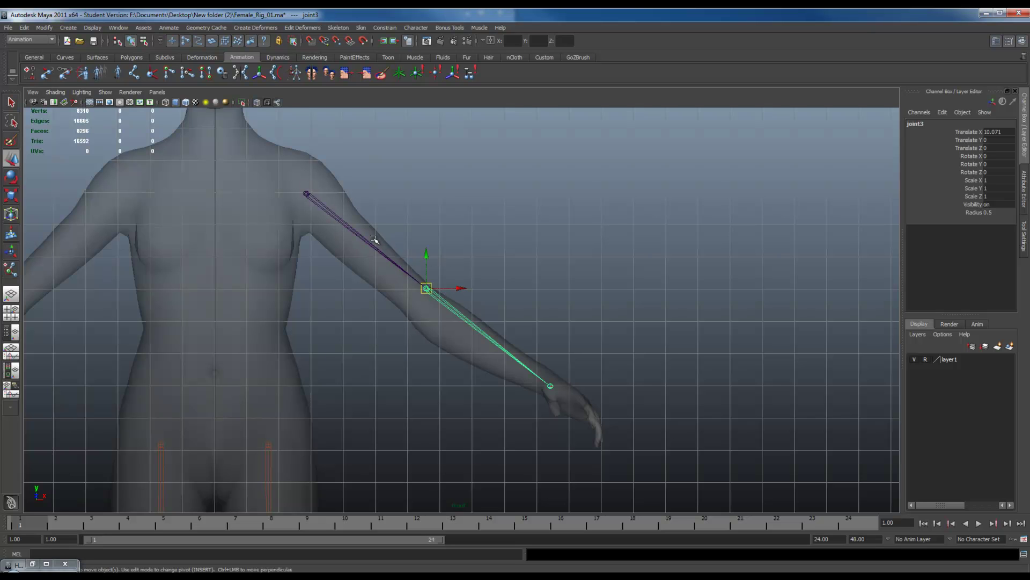
- Select the shoulder joint in the top view, and activate the Rotate tool with its settings shown
{"action": "left_click_drag", "start_coordinate": [464, 282], "coordinate": [581, 338], "text": "alt"}
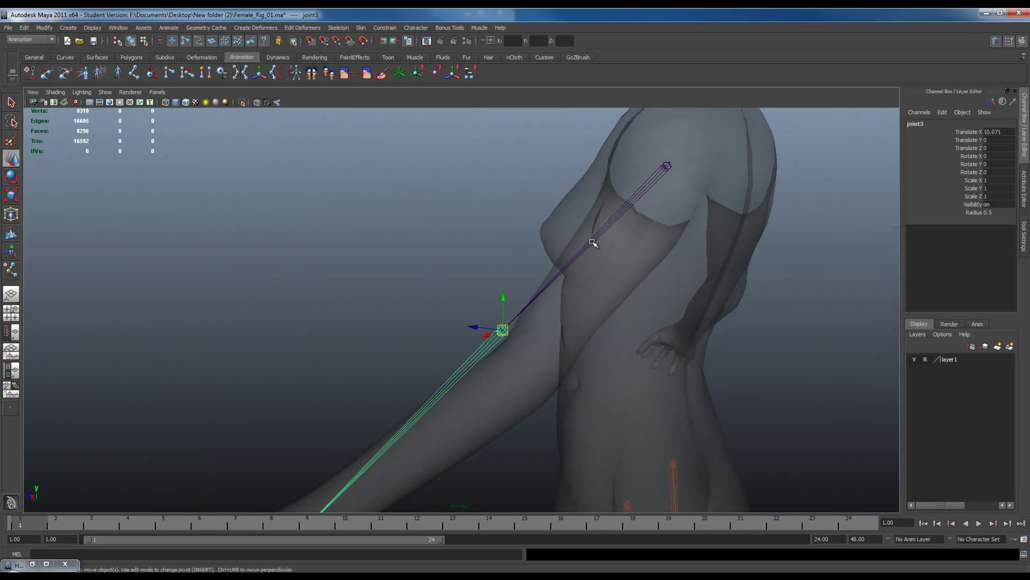
{"action": "key", "text": "Up"}
{"action": "key", "text": "space"}
{"action": "left_click_drag", "start_coordinate": [555, 242], "coordinate": [558, 247]}
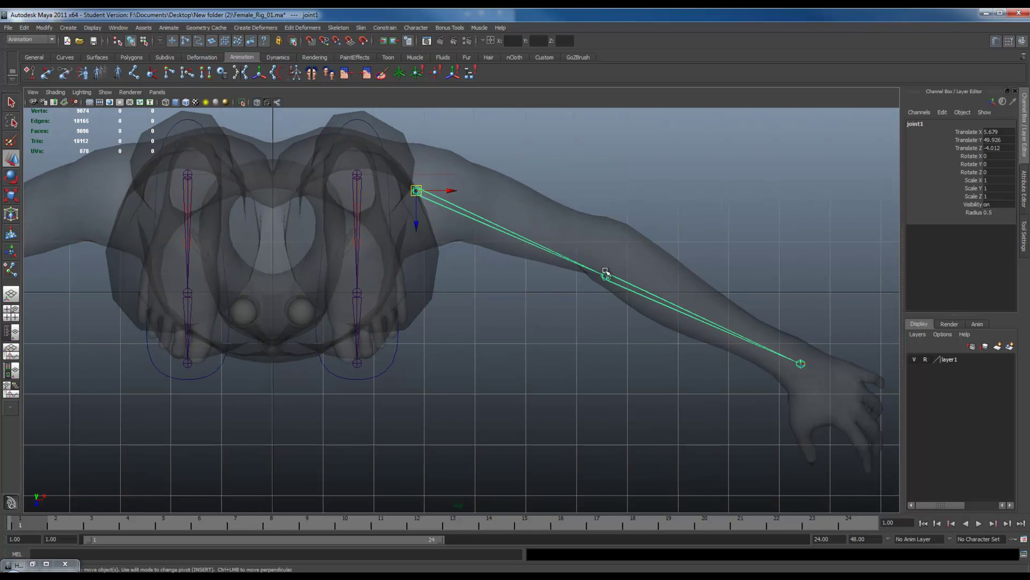
{"action": "key", "text": "e"}
{"action": "double_click", "coordinate": [16, 182]}
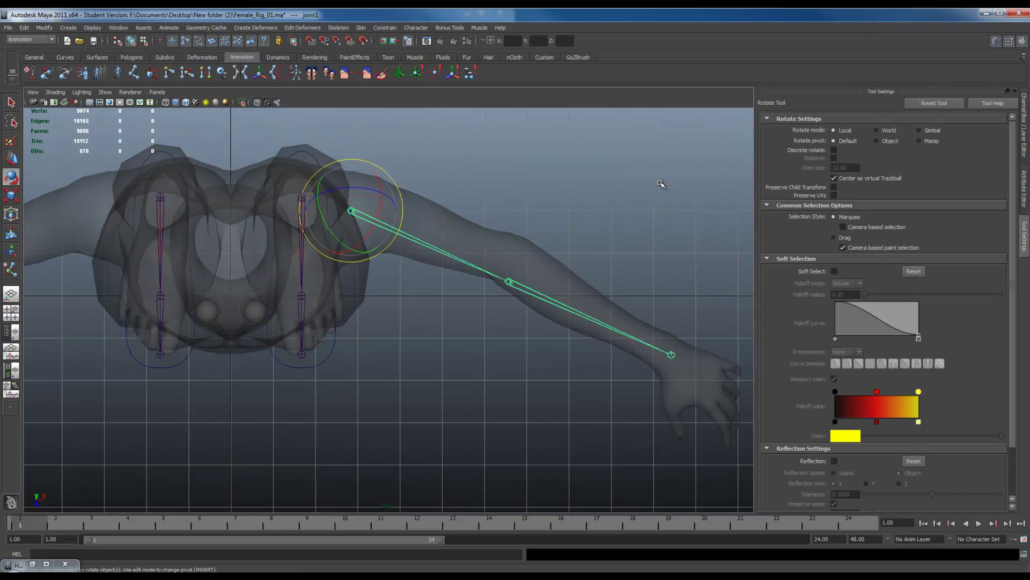
- Try rotating the shoulder and elbow joints in the top view, and undo both rotations
{"action": "mouse_move", "coordinate": [365, 251]}
{"action": "left_mouse_down"}
{"action": "mouse_move", "coordinate": [382, 236]}
{"action": "mouse_move", "coordinate": [374, 246]}
{"action": "left_mouse_up"}
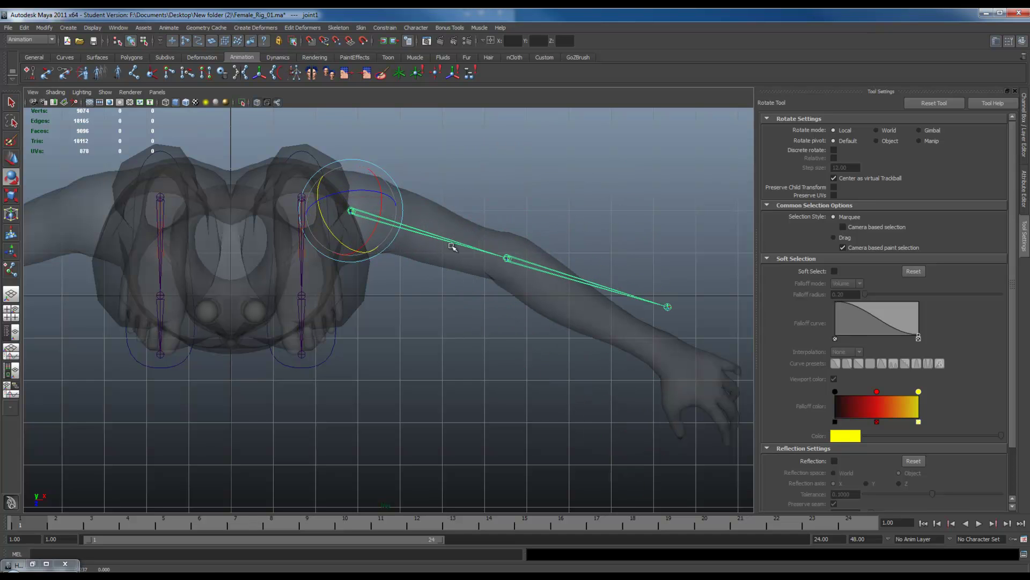
{"action": "left_click", "coordinate": [528, 264]}
{"action": "left_click_drag", "start_coordinate": [496, 288], "coordinate": [491, 279]}
{"action": "key", "text": "ctrl+z"}
{"action": "key", "text": "ctrl+z"}
- Rotate the shoulder joint backward and the elbow joint forward in the top view so the bones follow the arm
{"action": "left_click_drag", "start_coordinate": [328, 229], "coordinate": [328, 228]}
{"action": "left_click", "coordinate": [524, 267]}
{"action": "left_click_drag", "start_coordinate": [497, 288], "coordinate": [644, 260]}
- Rotate the shoulder joint slightly downward in the front view to bring the chain inside the arm
{"action": "key", "text": "space"}
{"action": "key", "text": "space"}
{"action": "scroll", "coordinate": [299, 231], "scroll_direction": "up", "scroll_amount": 3}
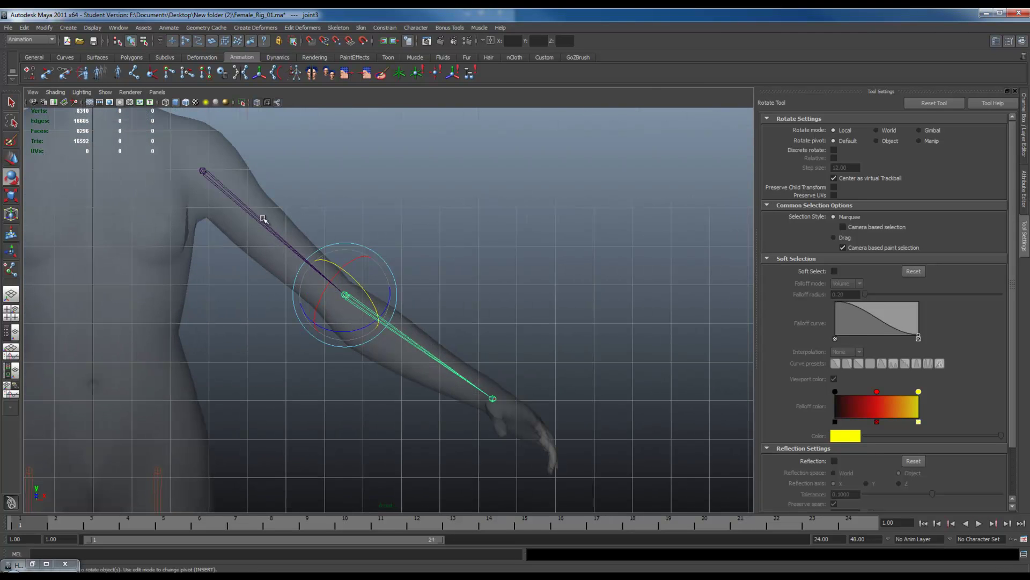
{"action": "left_click", "coordinate": [245, 205]}
{"action": "left_click_drag", "start_coordinate": [246, 187], "coordinate": [246, 188]}
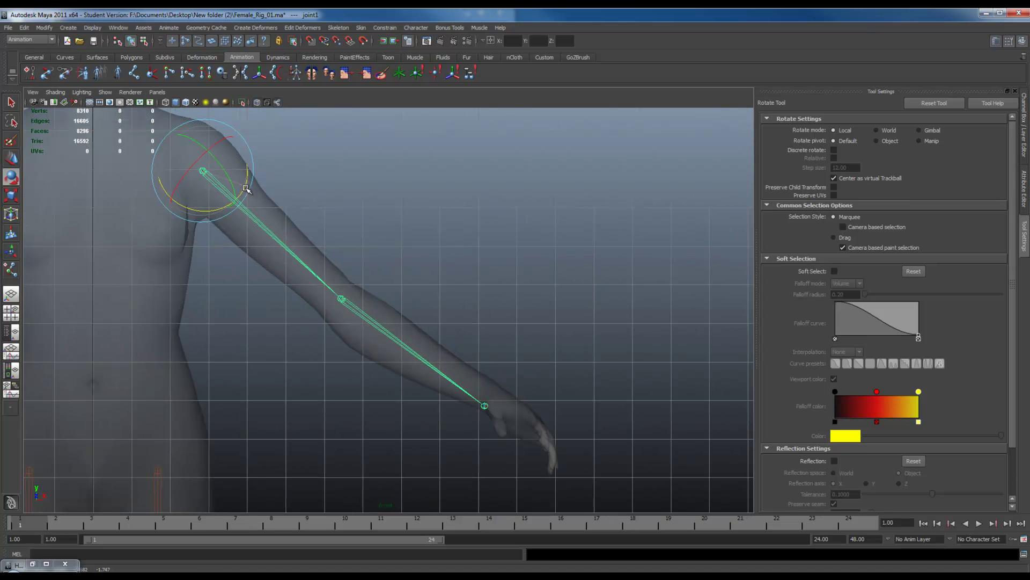
- Rotate the elbow joint in the top view to align the forearm bone with the forearm
{"action": "left_click", "coordinate": [344, 302]}
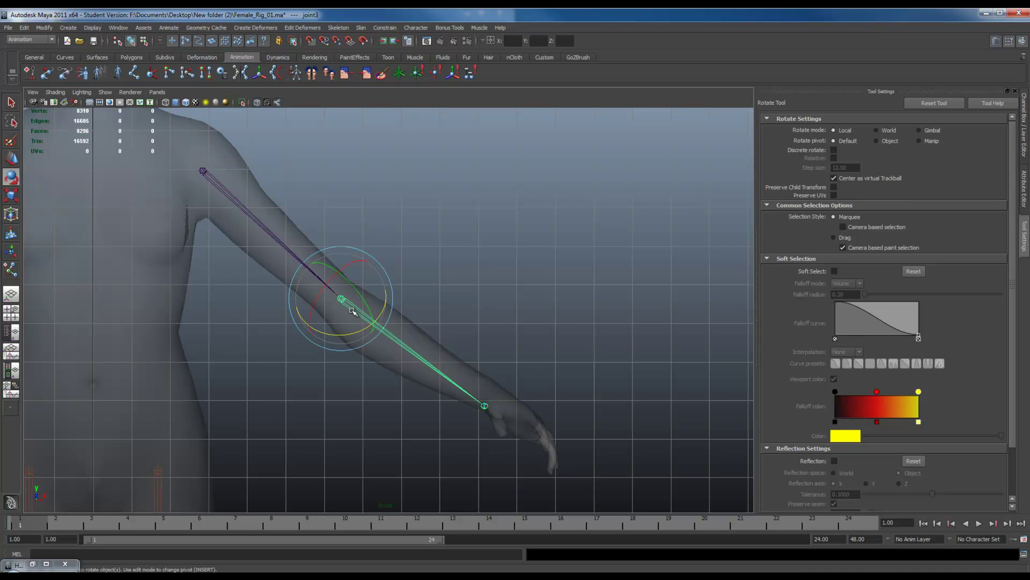
{"action": "key", "text": "space"}
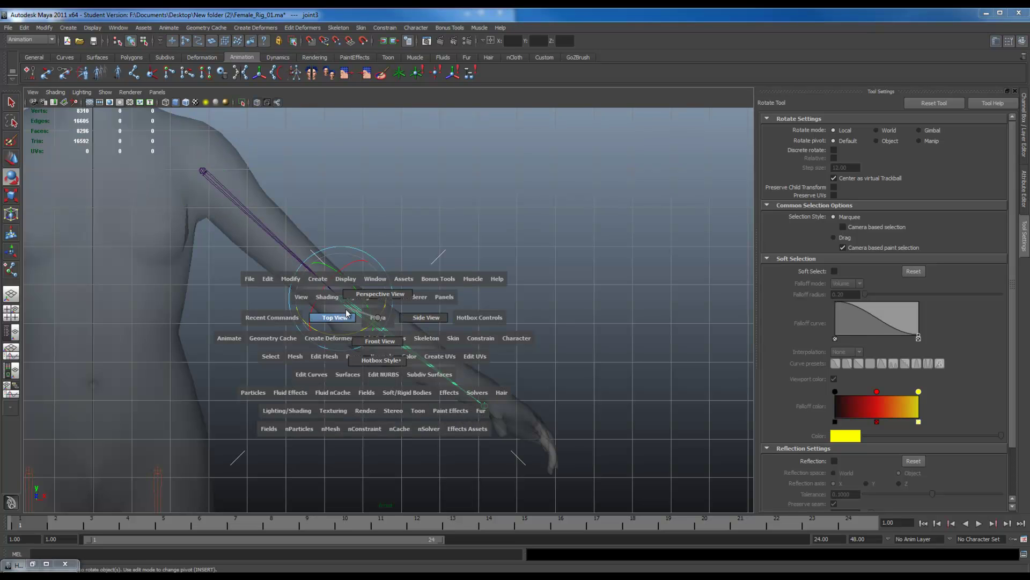
{"action": "left_click_drag", "start_coordinate": [339, 295], "coordinate": [358, 312]}
{"action": "left_click_drag", "start_coordinate": [497, 246], "coordinate": [479, 311]}
{"action": "key", "text": "space"}
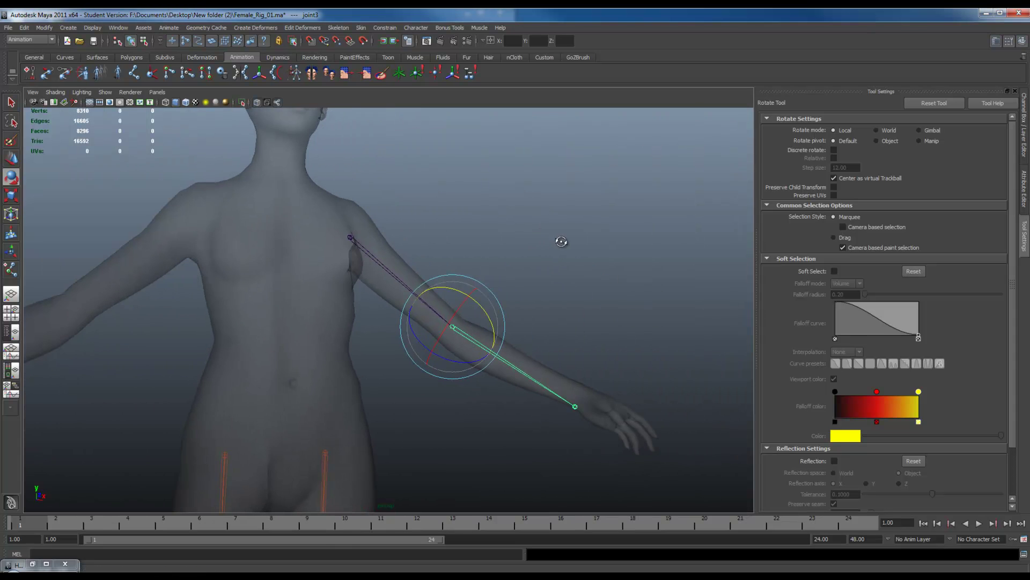
- Fine-tune the shoulder joint's rotation in the perspective view so the upper-arm bone runs through the upper arm
{"action": "left_click_drag", "start_coordinate": [561, 241], "coordinate": [552, 247], "text": "alt"}
{"action": "left_click_drag", "start_coordinate": [564, 295], "coordinate": [524, 290], "text": "alt"}
{"action": "left_click_drag", "start_coordinate": [628, 297], "coordinate": [396, 299], "text": "alt"}
{"action": "key", "text": "ctrl+z"}
{"action": "left_click_drag", "start_coordinate": [474, 137], "coordinate": [477, 142]}
{"action": "left_click", "coordinate": [322, 312]}
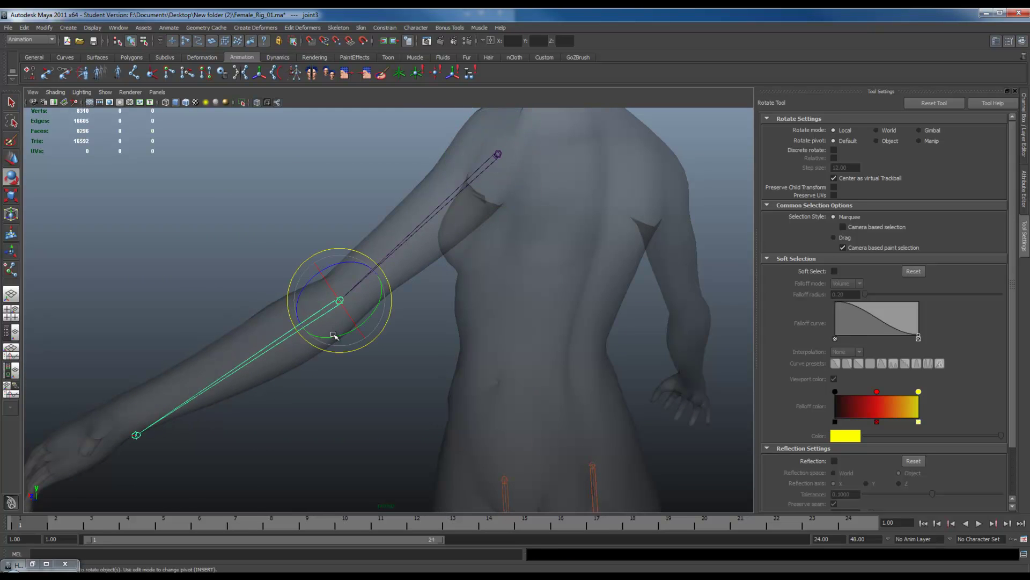
{"action": "left_click_drag", "start_coordinate": [333, 335], "coordinate": [565, 281], "text": "alt"}
{"action": "left_click", "coordinate": [573, 281]}
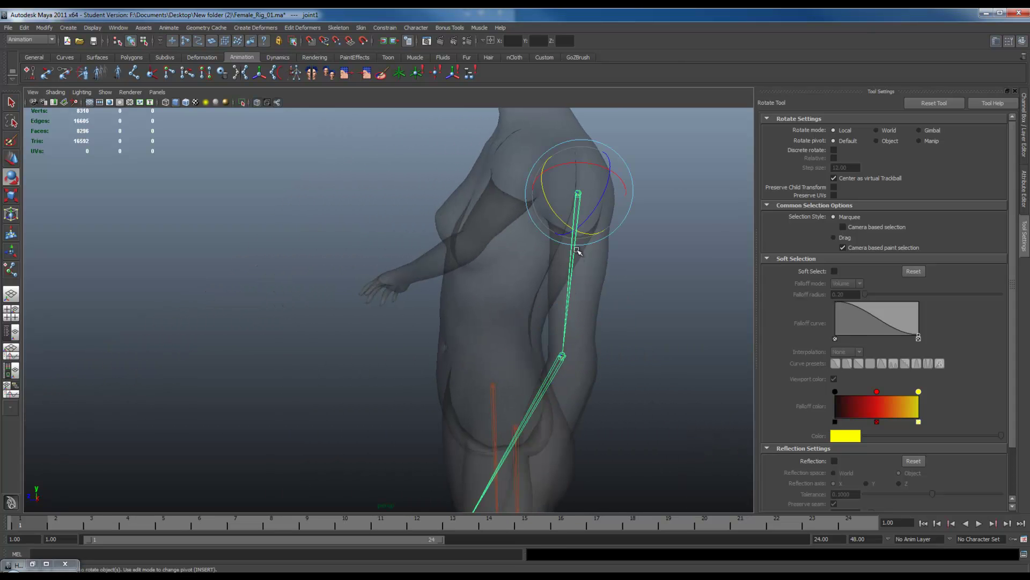
{"action": "left_click_drag", "start_coordinate": [554, 305], "coordinate": [545, 232], "text": "alt"}
{"action": "left_click_drag", "start_coordinate": [612, 217], "coordinate": [611, 215]}
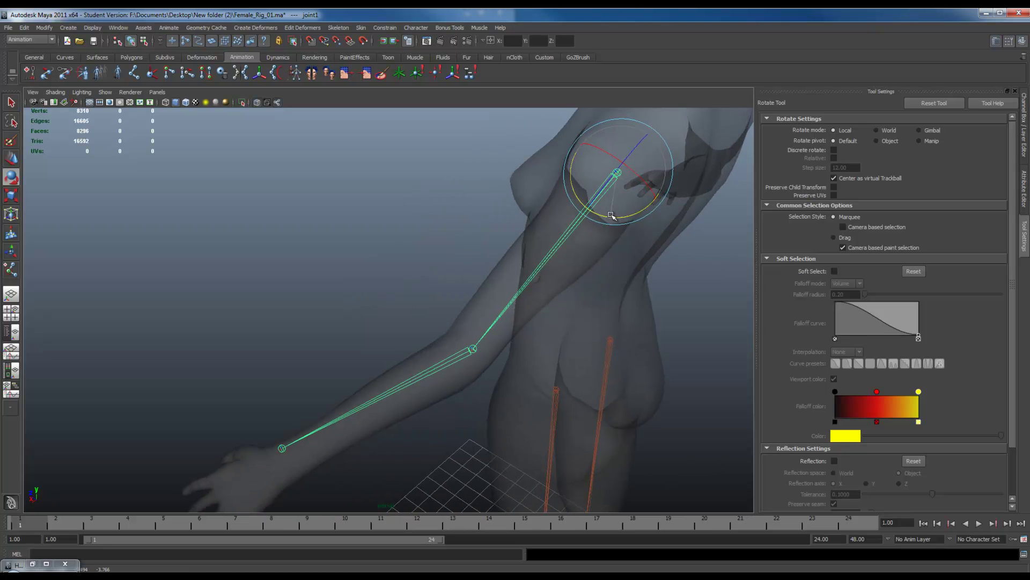
- Rotate the elbow joint to centre the forearm bone, and turn the shoulder joint slightly to match the arm
{"action": "left_click", "coordinate": [445, 365]}
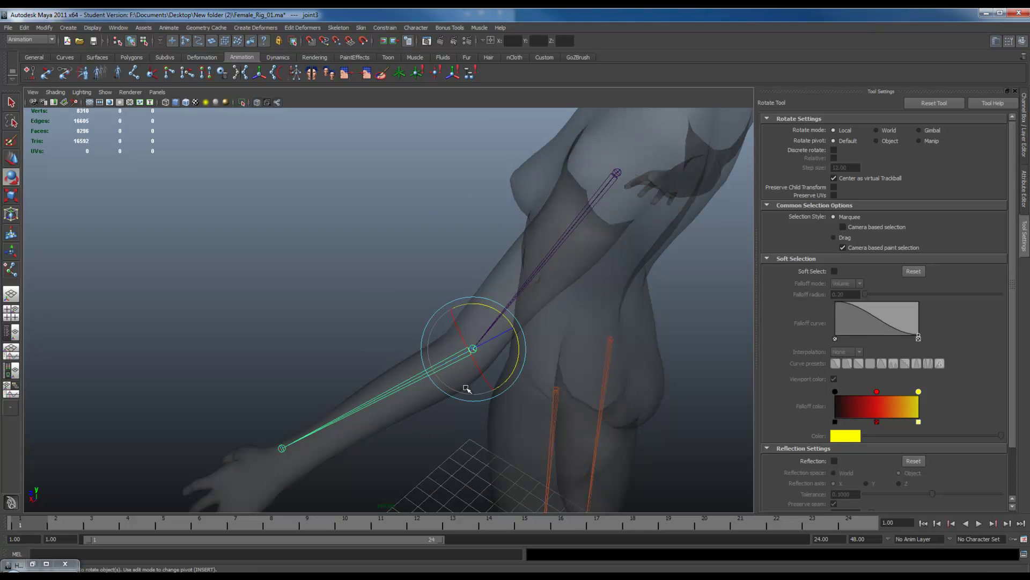
{"action": "left_click_drag", "start_coordinate": [506, 317], "coordinate": [619, 336]}
{"action": "left_click_drag", "start_coordinate": [475, 236], "coordinate": [502, 232], "text": "alt"}
{"action": "left_click", "coordinate": [332, 149]}
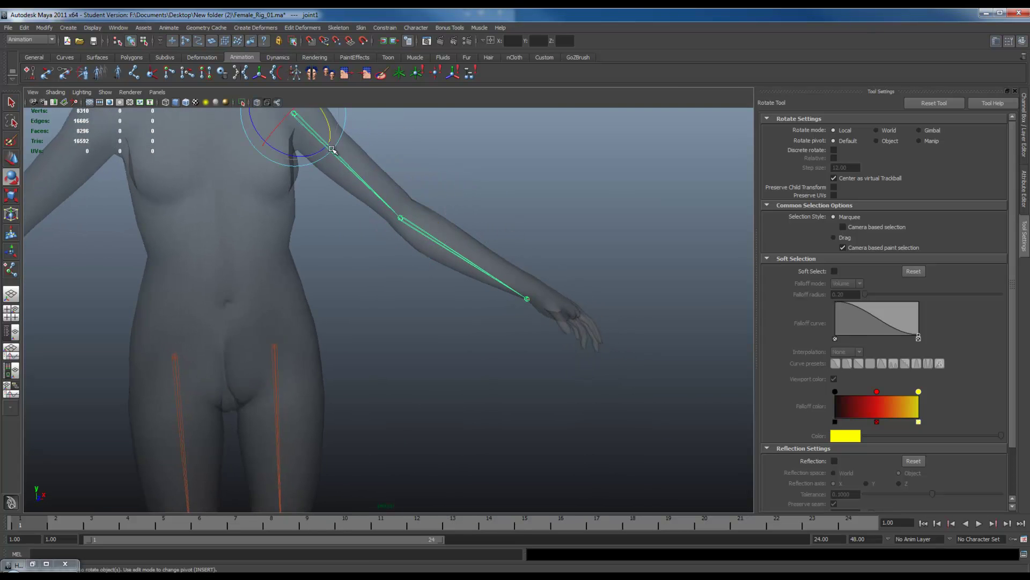
{"action": "middle_click_drag", "start_coordinate": [336, 136], "coordinate": [333, 242], "text": "alt"}
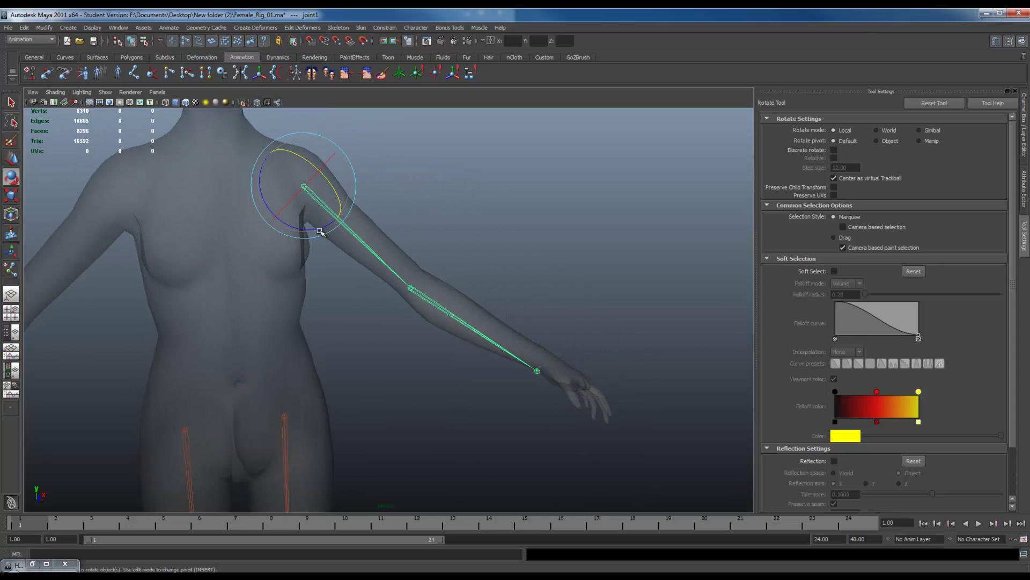
{"action": "left_click_drag", "start_coordinate": [320, 231], "coordinate": [323, 226]}
{"action": "left_click_drag", "start_coordinate": [473, 298], "coordinate": [472, 271], "text": "alt"}
- Refine the elbow joint's rotation, and adjust the shoulder joint about its Z axis so the chain ends inside the wrist
{"action": "left_click", "coordinate": [506, 369]}
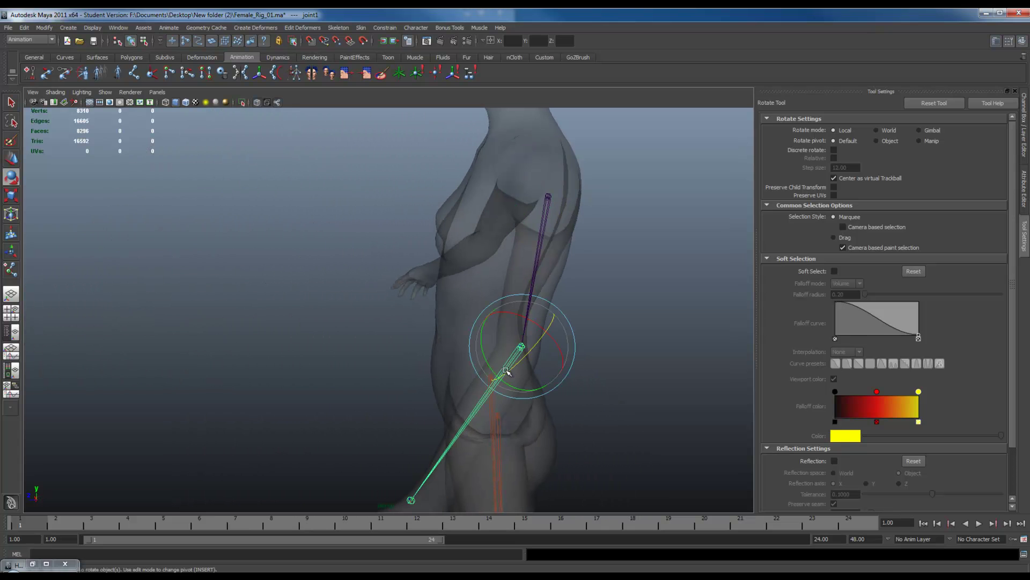
{"action": "mouse_move", "coordinate": [509, 386]}
{"action": "left_mouse_down"}
{"action": "mouse_move", "coordinate": [507, 367]}
{"action": "mouse_move", "coordinate": [516, 387]}
{"action": "mouse_move", "coordinate": [546, 375]}
{"action": "mouse_move", "coordinate": [525, 389]}
{"action": "left_mouse_up"}
{"action": "middle_click_drag", "start_coordinate": [525, 389], "coordinate": [543, 338], "text": "alt"}
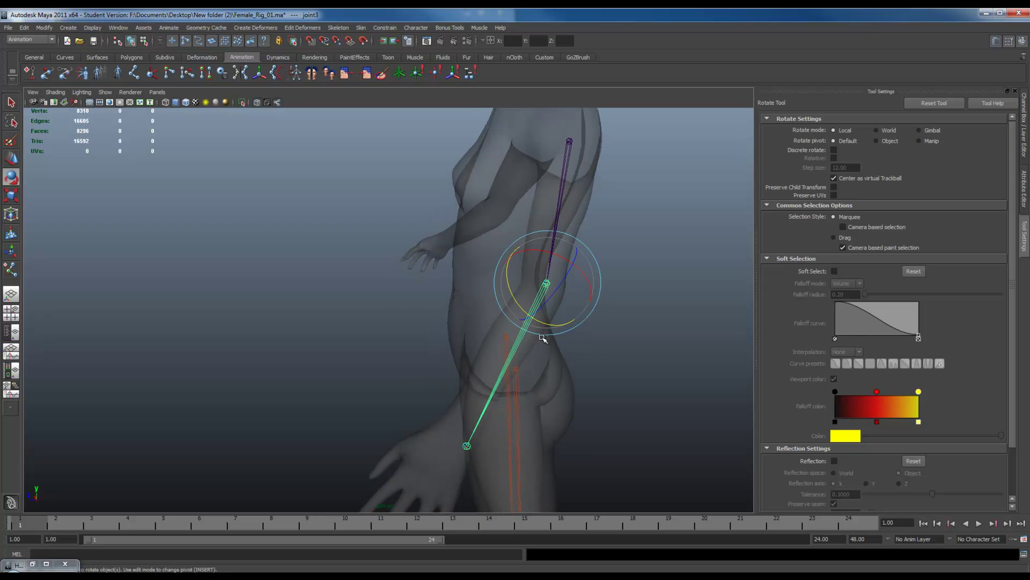
{"action": "left_click_drag", "start_coordinate": [545, 323], "coordinate": [446, 245]}
{"action": "left_click_drag", "start_coordinate": [487, 274], "coordinate": [390, 188], "text": "alt"}
{"action": "left_click", "coordinate": [365, 194]}
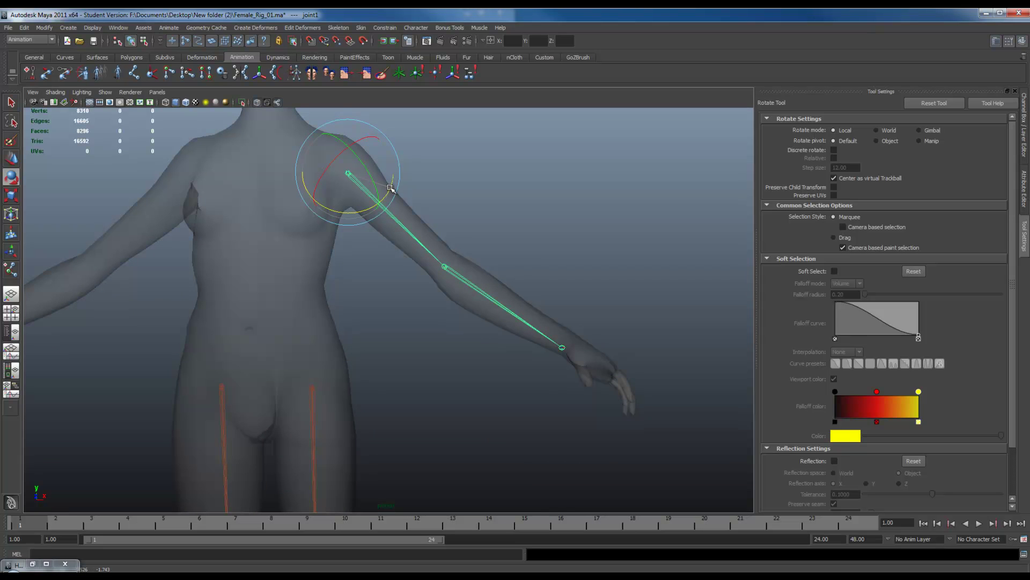
{"action": "left_click_drag", "start_coordinate": [392, 280], "coordinate": [317, 215], "text": "alt"}
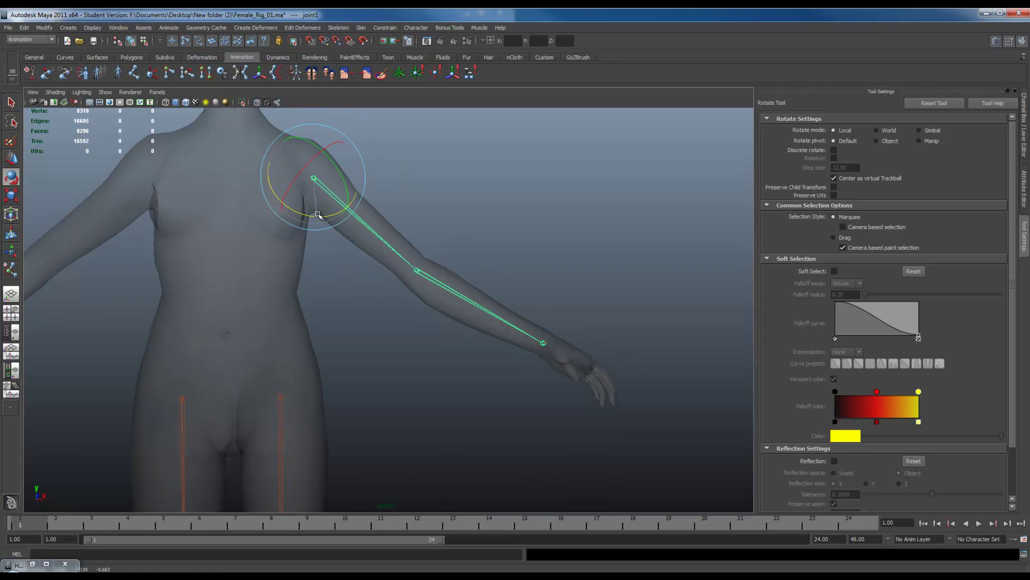
{"action": "left_click_drag", "start_coordinate": [489, 283], "coordinate": [424, 321], "text": "alt"}
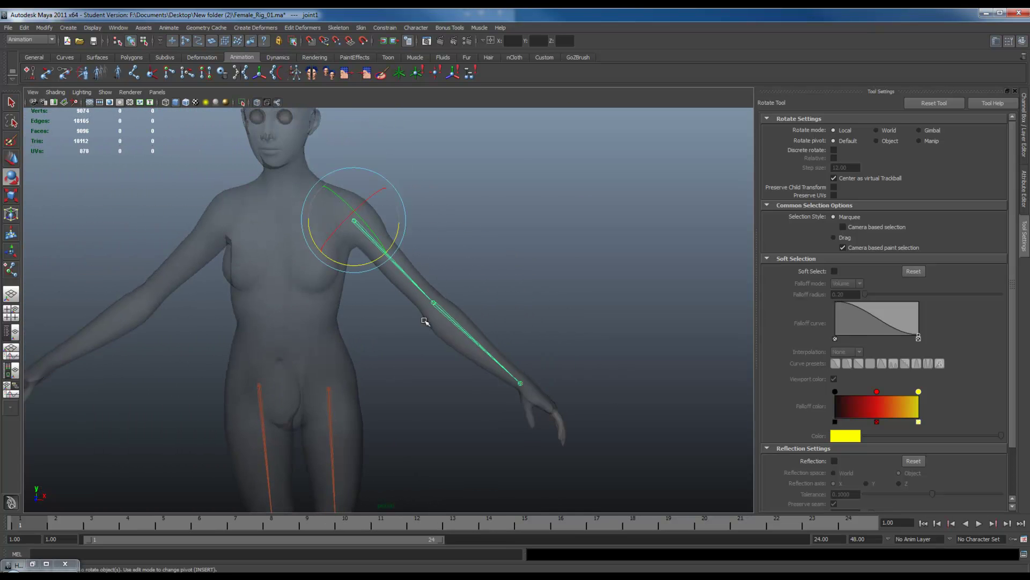
- Select the whole arm joint hierarchy from the shoulder, and freeze its transformations
{"action": "right_click", "coordinate": [354, 218]}
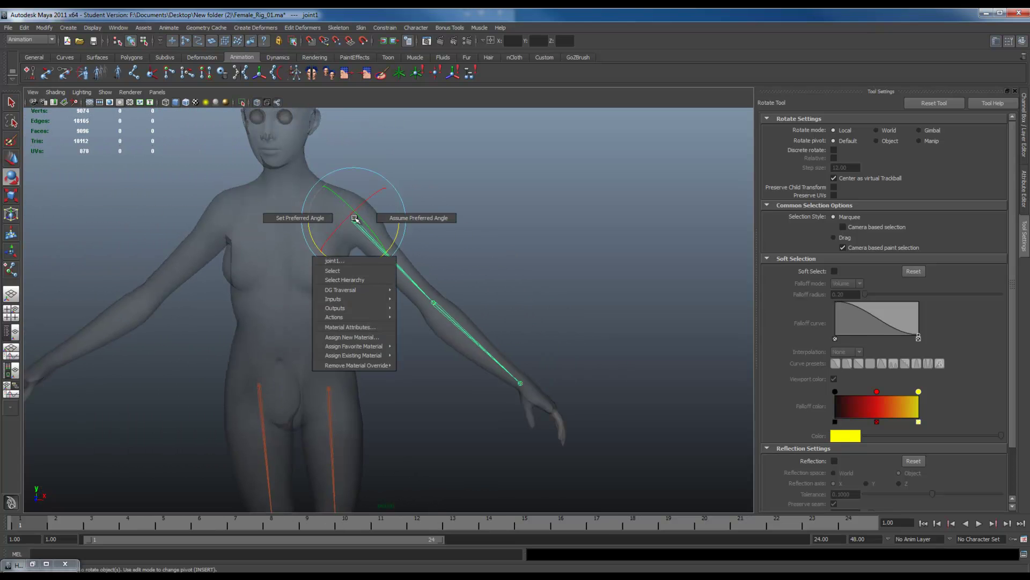
{"action": "left_click", "coordinate": [345, 279]}
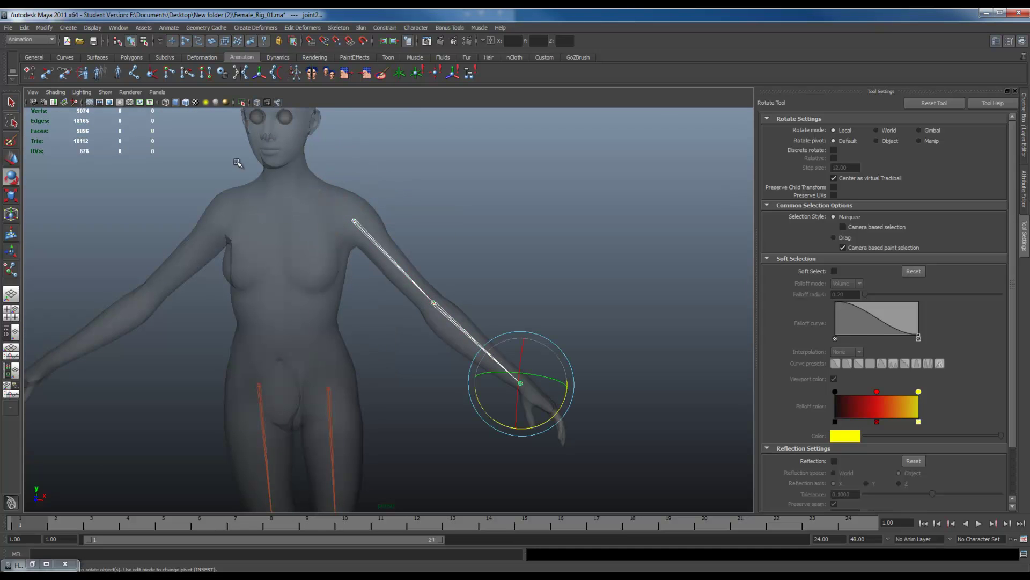
{"action": "left_click", "coordinate": [45, 27]}
{"action": "left_click", "coordinate": [52, 63]}
{"action": "left_click", "coordinate": [504, 299]}
{"action": "mouse_move", "coordinate": [504, 299]}
{"action": "left_mouse_down", "text": "alt"}
{"action": "mouse_move", "coordinate": [526, 288]}
{"action": "mouse_move", "coordinate": [497, 274]}
{"action": "mouse_move", "coordinate": [256, 286]}
{"action": "mouse_move", "coordinate": [425, 329]}
{"action": "mouse_move", "coordinate": [501, 311]}
{"action": "left_mouse_up", "text": "alt"}
{"action": "key", "text": "space"}
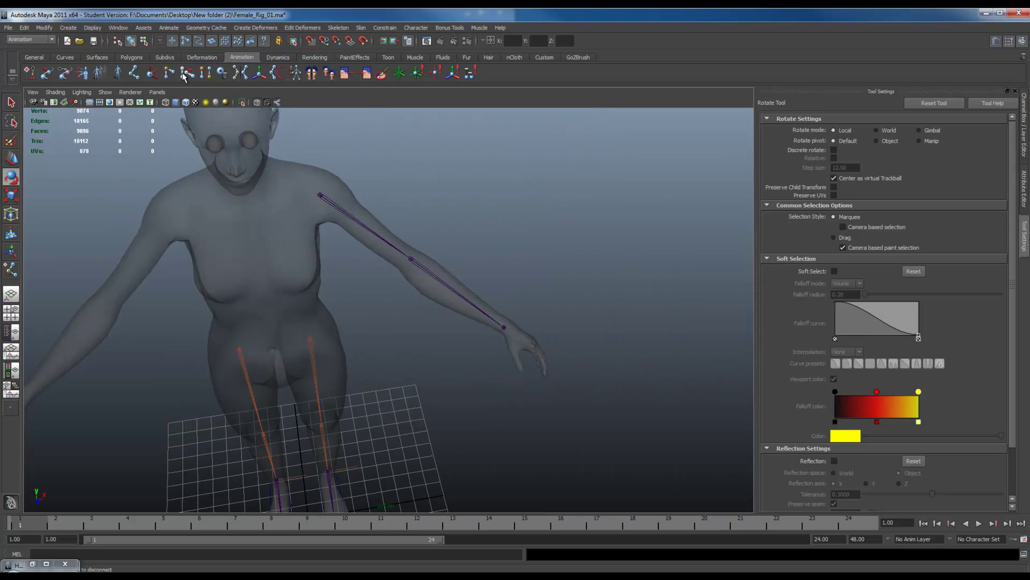
- Create an IK handle with the ikRPsolver from the shoulder joint to the wrist joint
{"action": "left_click", "coordinate": [152, 75]}
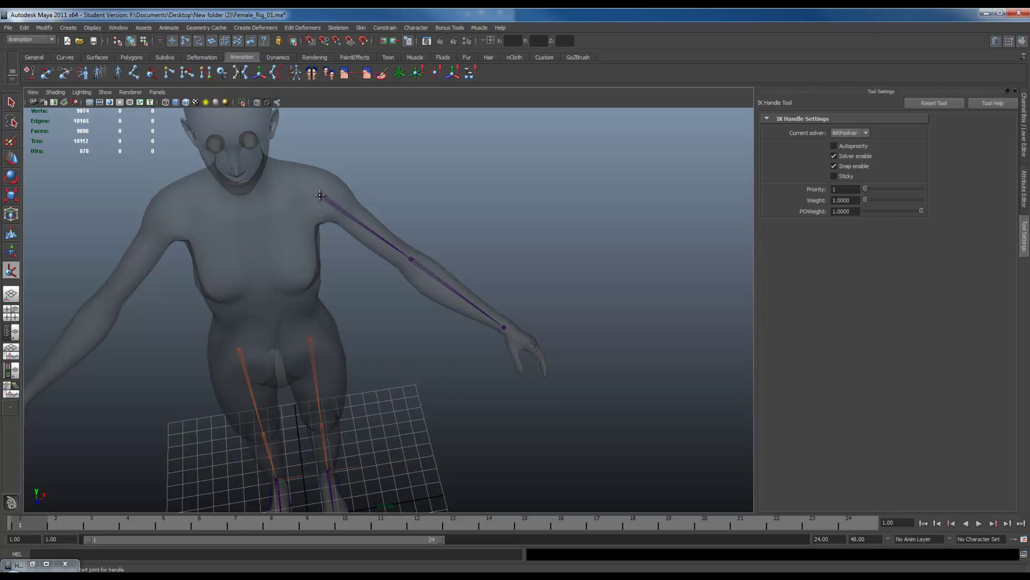
{"action": "left_click", "coordinate": [320, 195]}
{"action": "left_click", "coordinate": [505, 326]}
{"action": "key", "text": "w"}
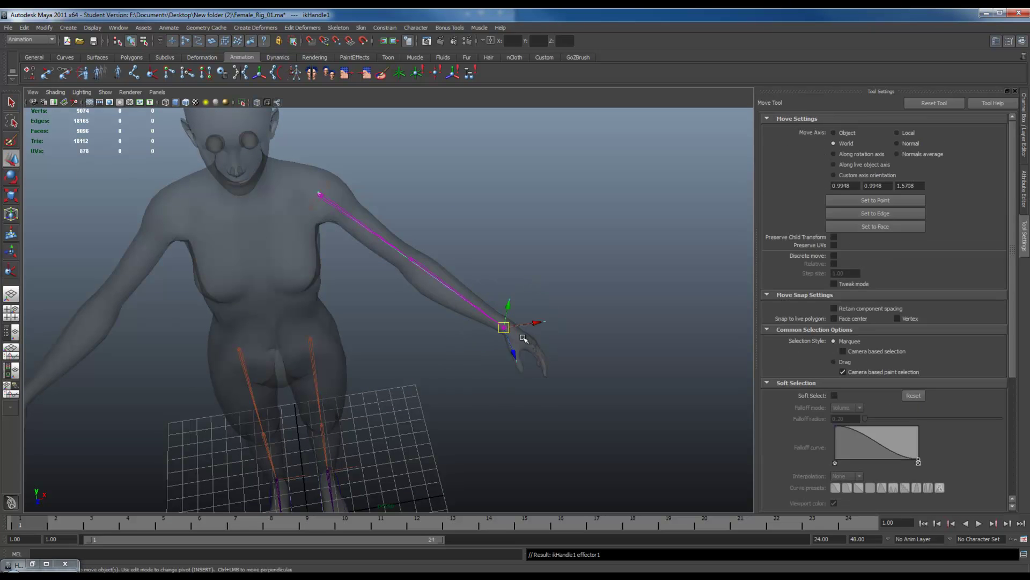
- Try moving the wrist IK handle to test how the arm bends, and return it to its starting position
{"action": "left_click_drag", "start_coordinate": [530, 339], "coordinate": [506, 368], "text": "alt"}
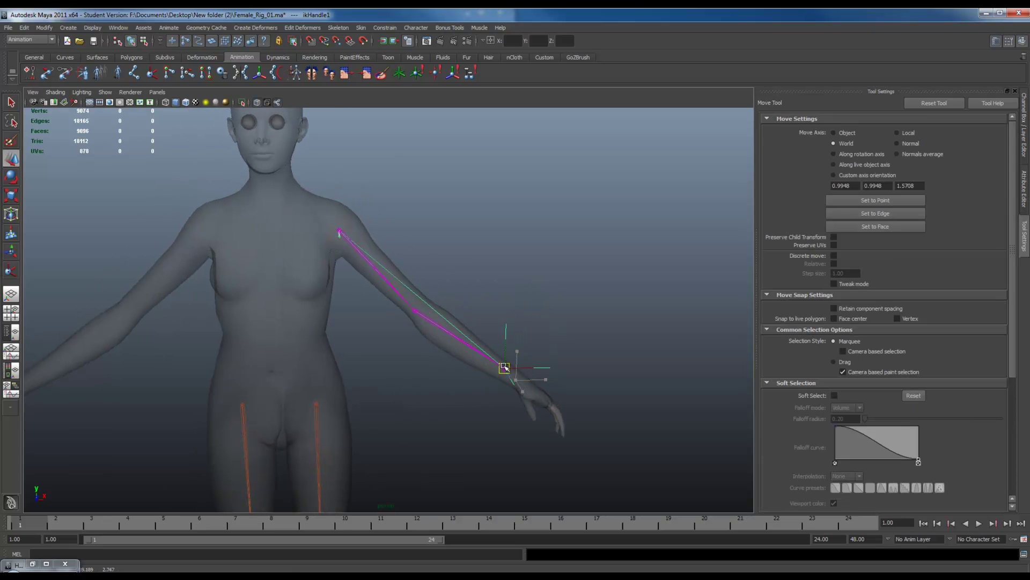
{"action": "left_click_drag", "start_coordinate": [450, 322], "coordinate": [567, 370]}
{"action": "left_click_drag", "start_coordinate": [525, 331], "coordinate": [502, 260], "text": "alt"}
- Rename the left shoulder joint as shoulderJnt
{"action": "key", "text": "ctrl+a"}
{"action": "key", "text": "Delete"}
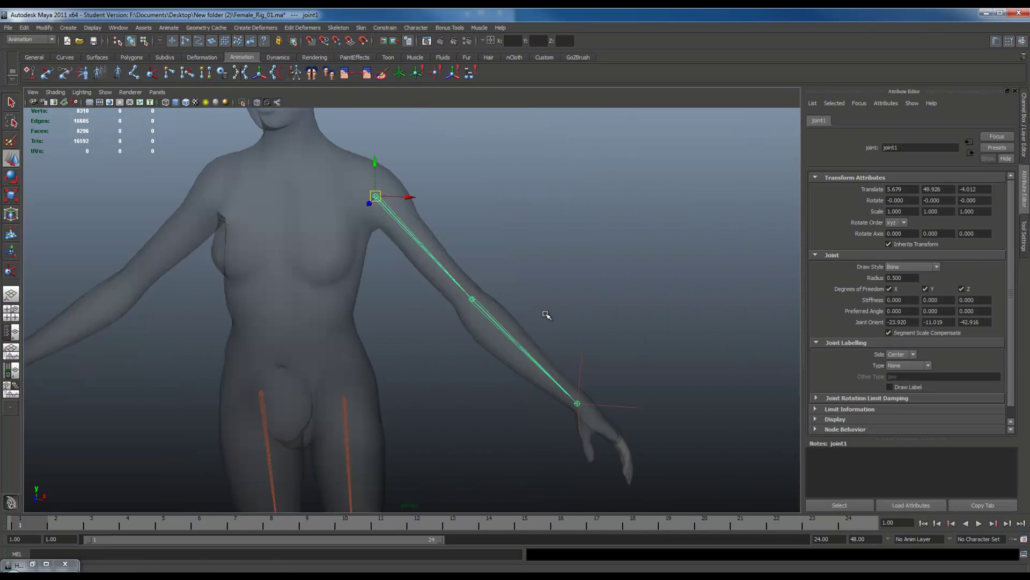
{"action": "key", "text": "ctrl+a"}
{"action": "left_click", "coordinate": [930, 125]}
{"action": "type", "text": "sh"}
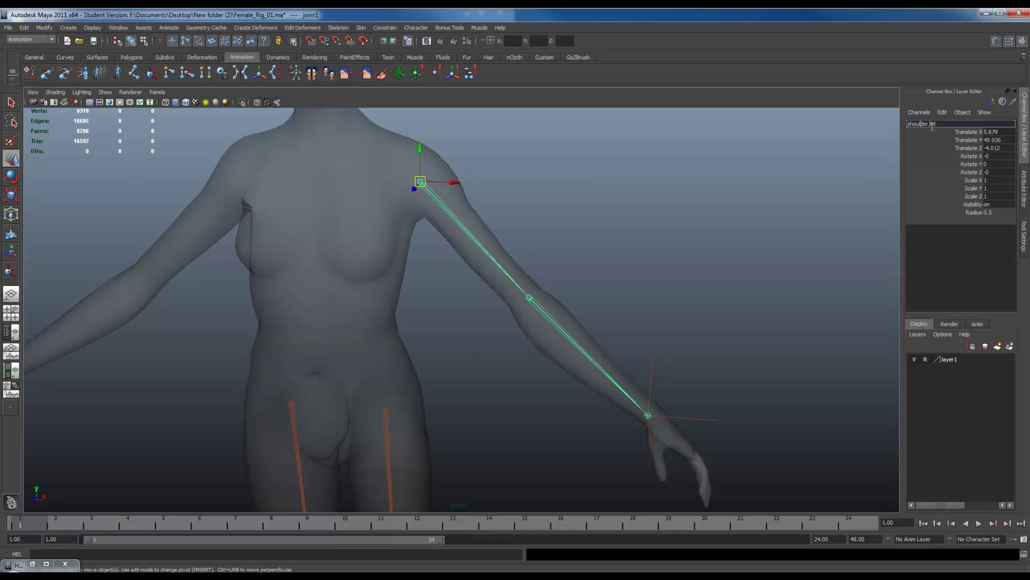
{"action": "type", "text": "oulder_Jnt"}
{"action": "key", "text": "Return"}
- Rename the left elbow joint as elbowJnt
{"action": "key", "text": "Down"}
{"action": "left_click", "coordinate": [930, 125]}
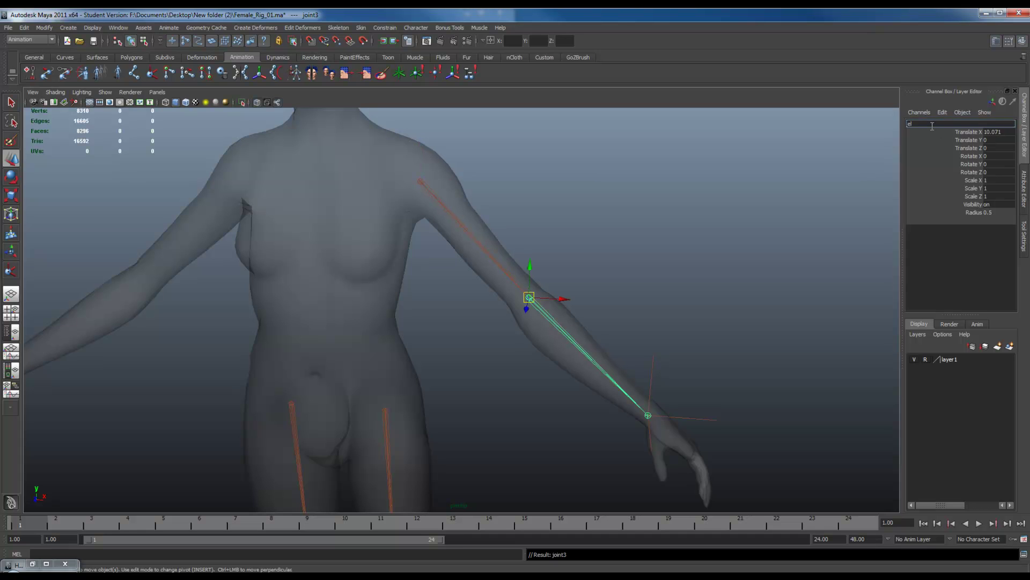
{"action": "type", "text": "elbowJnt"}
{"action": "key", "text": "Return"}
- Rename the left wrist joint as wristJnt and the arm's IK handle as wristIk
{"action": "key", "text": "Down"}
{"action": "left_click", "coordinate": [931, 124]}
{"action": "type", "text": "wrist"}
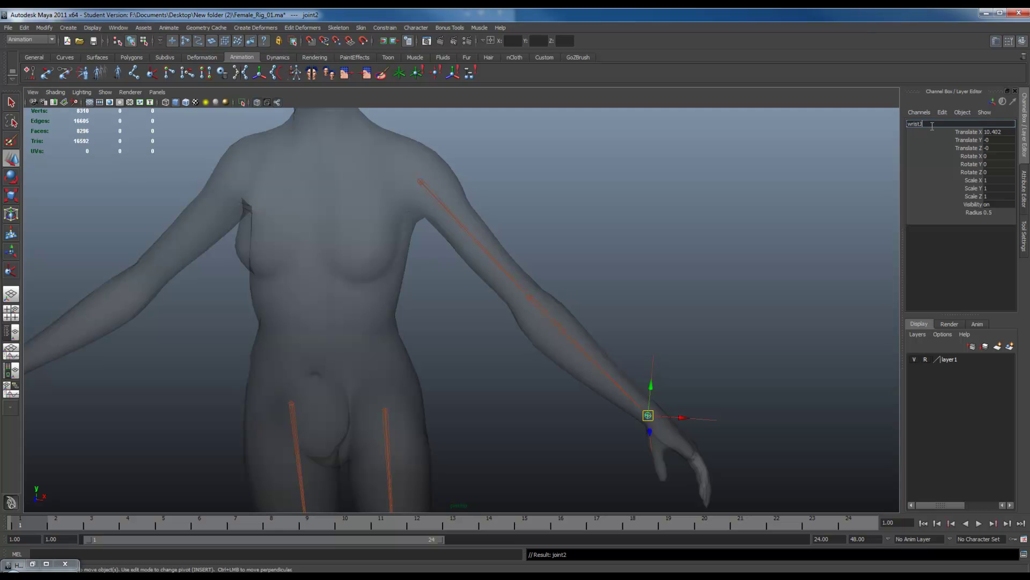
{"action": "type", "text": "Jnt"}
{"action": "key", "text": "Return"}
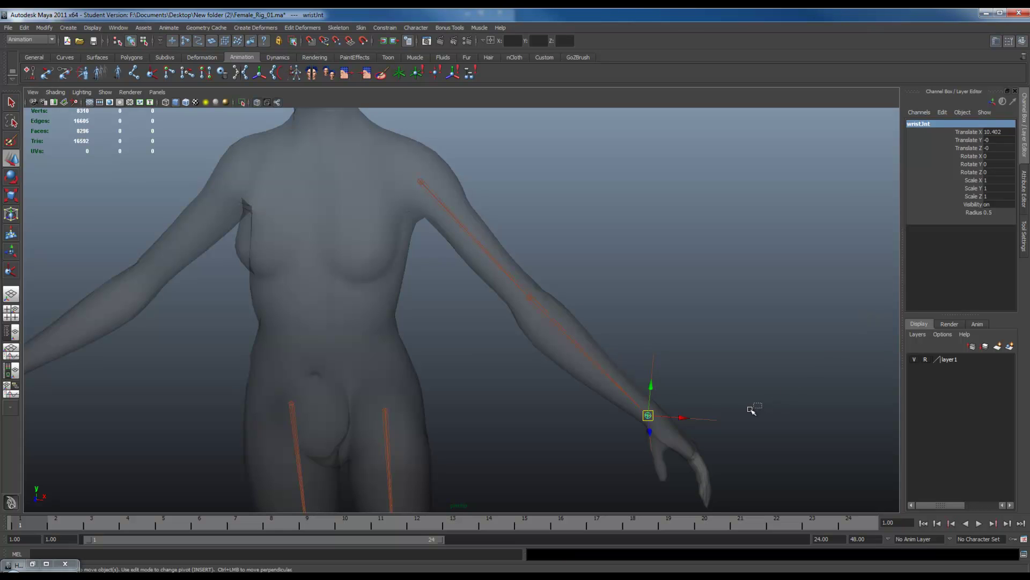
{"action": "left_click_drag", "start_coordinate": [712, 431], "coordinate": [712, 432]}
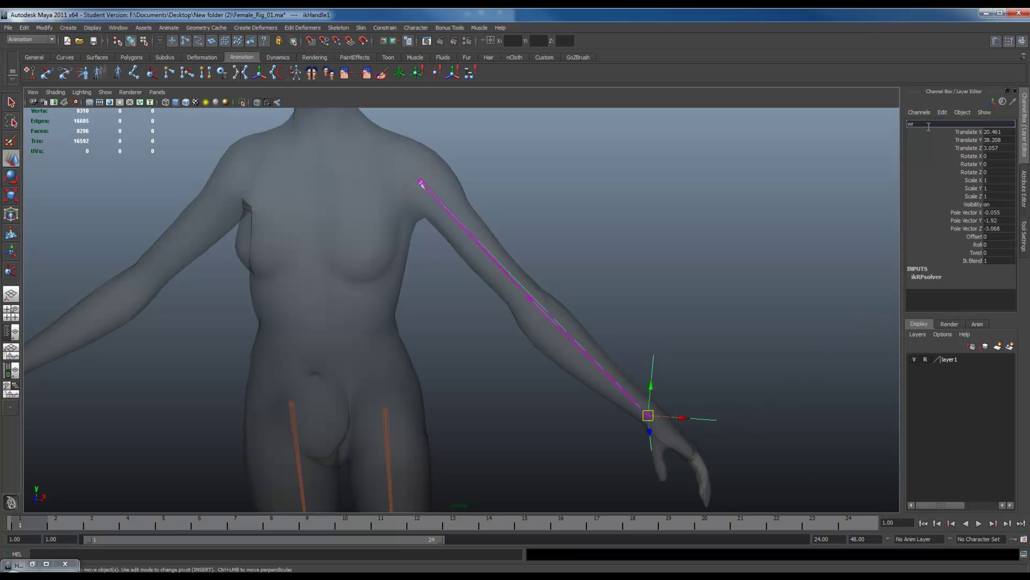
{"action": "key", "text": "Return"}
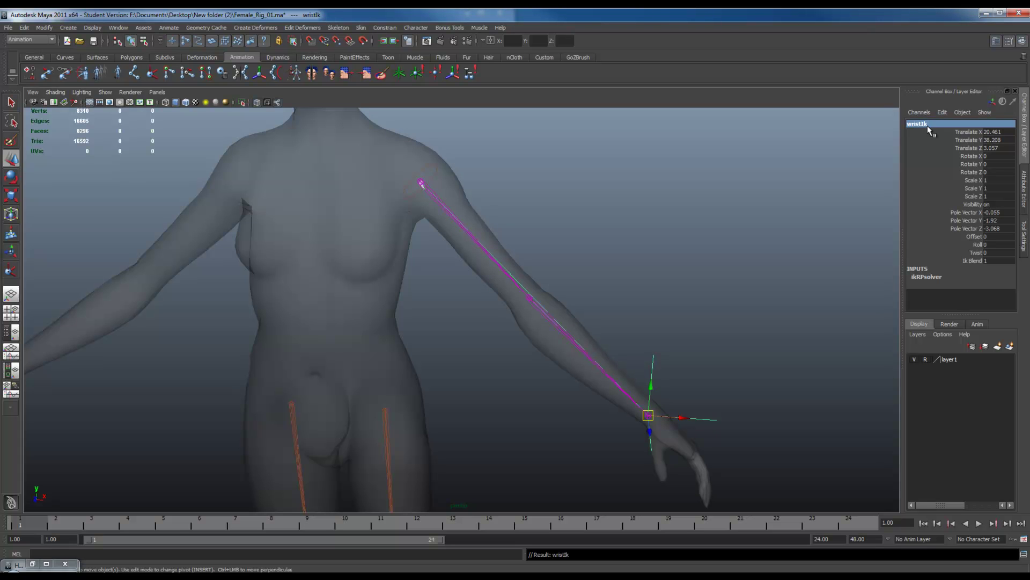
- In the top view, draw a three-joint chain from the palm through the middle finger's knuckle to its fingertip
{"action": "left_click_drag", "start_coordinate": [747, 325], "coordinate": [686, 340], "text": "alt"}
{"action": "middle_click_drag", "start_coordinate": [686, 340], "coordinate": [690, 223], "text": "alt"}
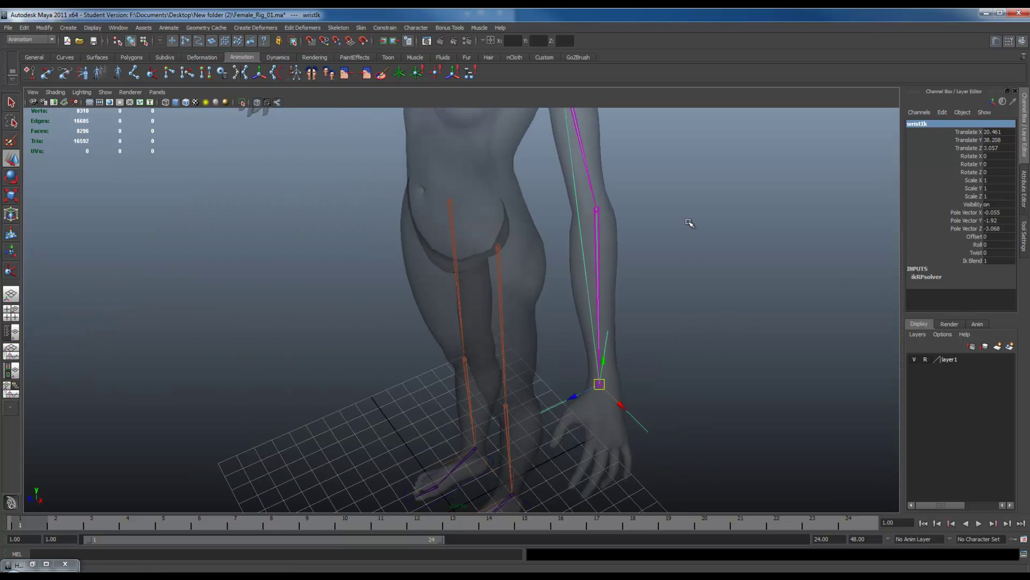
{"action": "left_click", "coordinate": [692, 288]}
{"action": "key", "text": "space"}
{"action": "left_click_drag", "start_coordinate": [683, 288], "coordinate": [666, 289]}
{"action": "middle_click_drag", "start_coordinate": [651, 301], "coordinate": [456, 177], "text": "alt"}
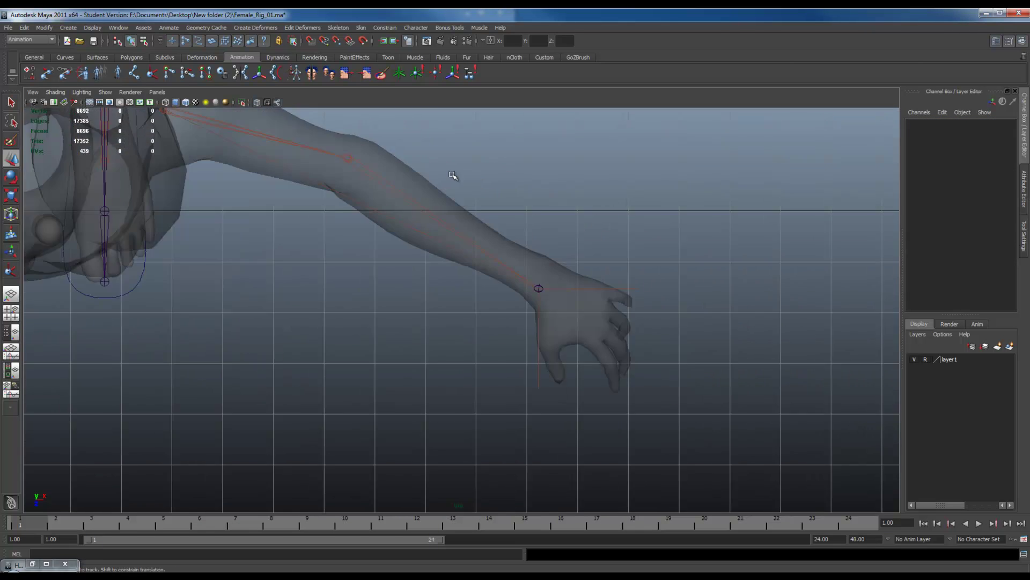
{"action": "right_click_drag", "start_coordinate": [456, 177], "coordinate": [635, 272], "text": "alt"}
{"action": "left_click", "coordinate": [134, 73]}
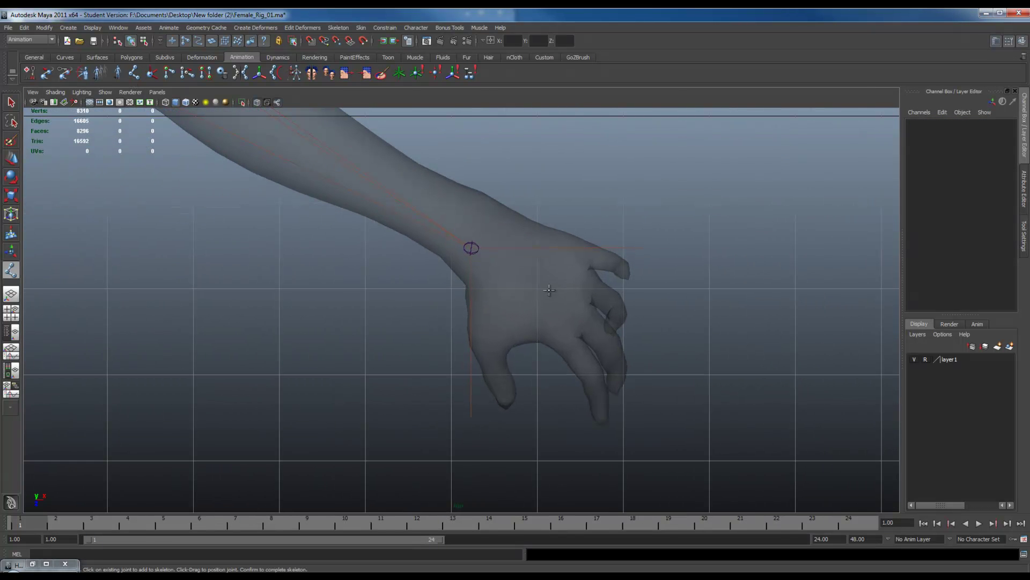
{"action": "left_click", "coordinate": [520, 277]}
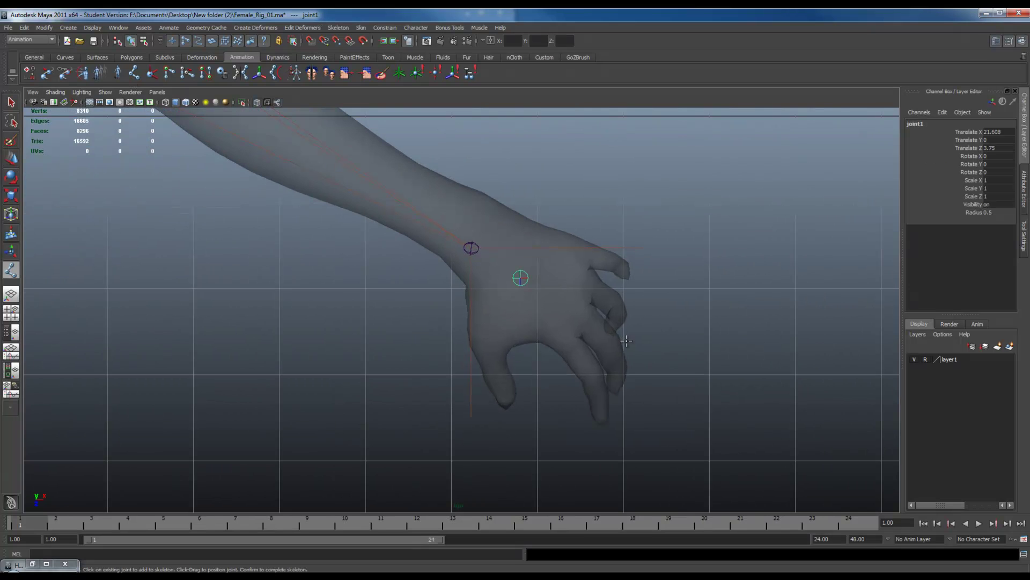
{"action": "left_click", "coordinate": [582, 315]}
{"action": "left_click", "coordinate": [621, 393]}
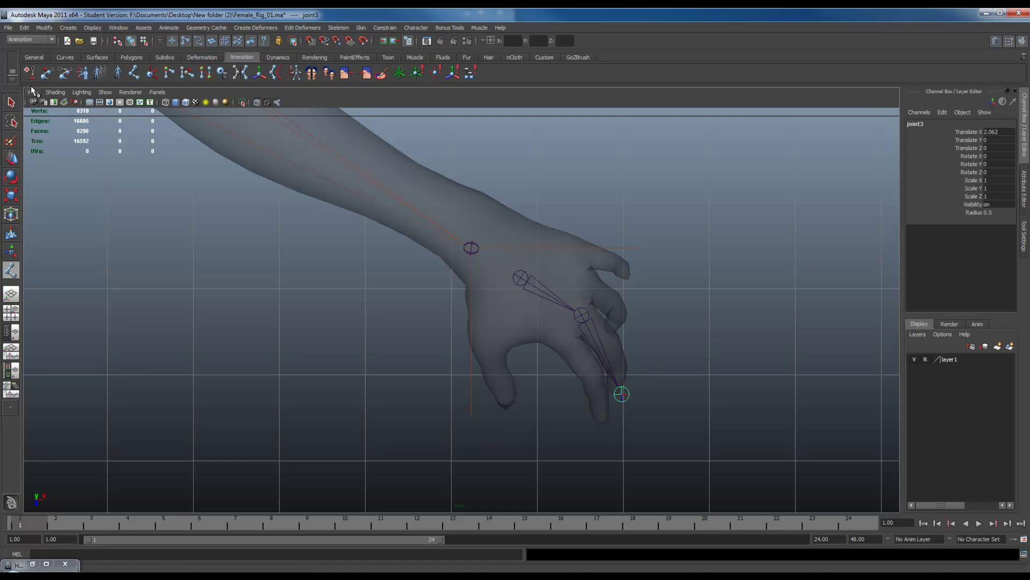
{"action": "left_click", "coordinate": [14, 102]}
- Raise the new finger chain from the ground to the hand, at about 37.434 in Translate Y
{"action": "key", "text": "space"}
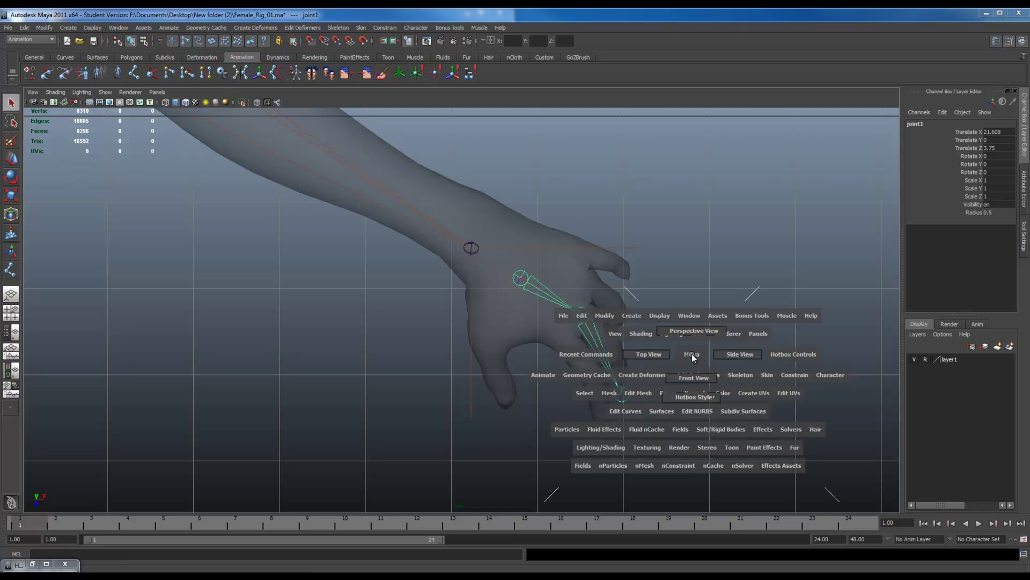
{"action": "left_click", "coordinate": [692, 333]}
{"action": "left_click_drag", "start_coordinate": [691, 337], "coordinate": [499, 361], "text": "alt"}
{"action": "key", "text": "w"}
{"action": "left_click_drag", "start_coordinate": [493, 413], "coordinate": [513, 148]}
{"action": "right_click_drag", "start_coordinate": [515, 152], "coordinate": [554, 310], "text": "alt"}
{"action": "left_click_drag", "start_coordinate": [554, 310], "coordinate": [688, 359], "text": "alt"}
{"action": "left_click_drag", "start_coordinate": [651, 268], "coordinate": [621, 307]}
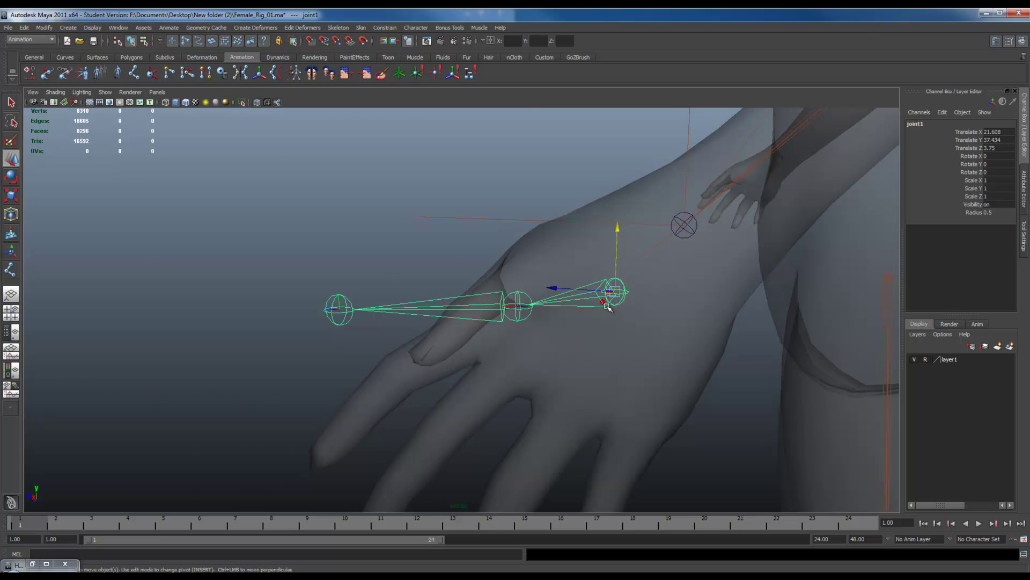
- Rotate the middle finger's knuckle joint so its bone points along the finger
{"action": "key", "text": "e"}
{"action": "left_click_drag", "start_coordinate": [588, 277], "coordinate": [528, 263], "text": "alt"}
{"action": "key", "text": "minus"}
{"action": "key", "text": "Down"}
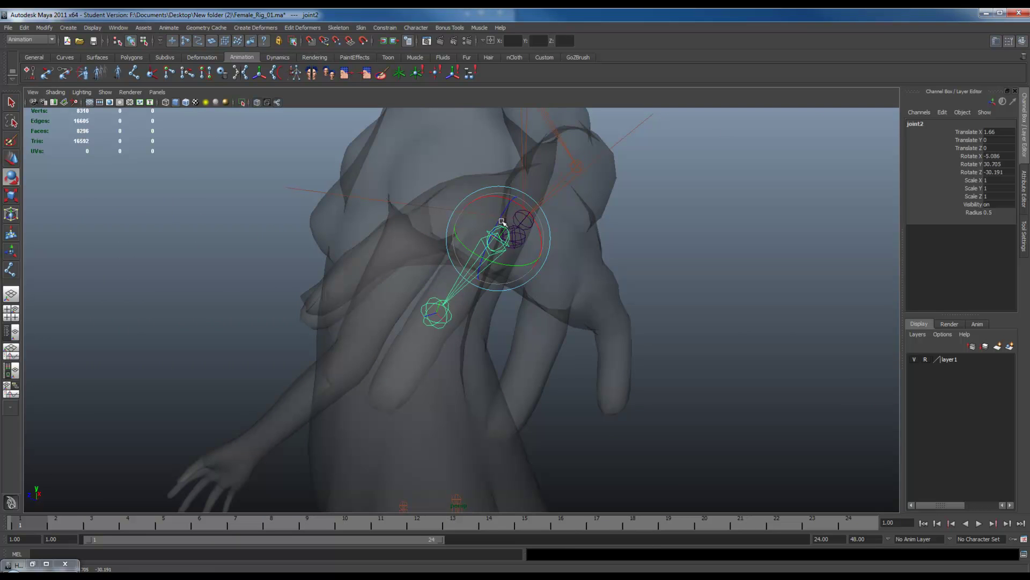
{"action": "left_click_drag", "start_coordinate": [498, 232], "coordinate": [501, 215]}
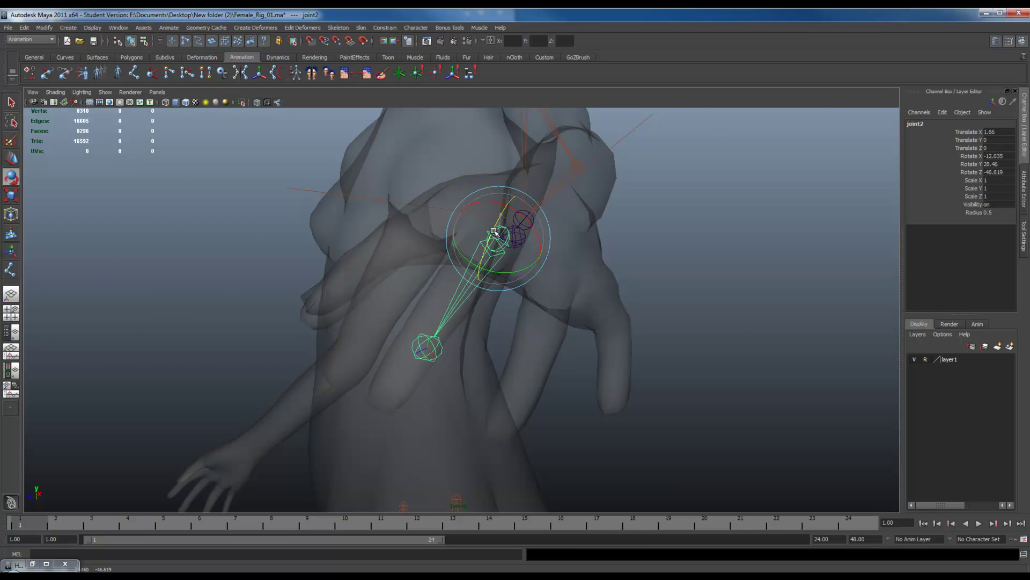
{"action": "left_click_drag", "start_coordinate": [496, 286], "coordinate": [526, 231], "text": "alt"}
{"action": "mouse_move", "coordinate": [524, 268]}
{"action": "left_mouse_down", "text": "alt"}
{"action": "mouse_move", "coordinate": [524, 292]}
{"action": "mouse_move", "coordinate": [517, 276]}
{"action": "left_mouse_up", "text": "alt"}
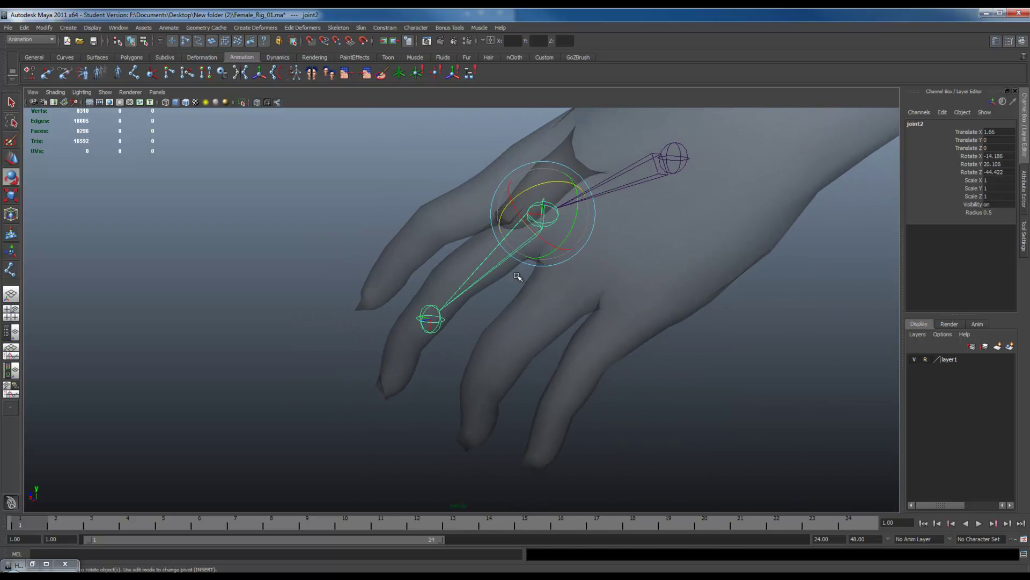
{"action": "mouse_move", "coordinate": [506, 209]}
{"action": "left_mouse_down"}
{"action": "mouse_move", "coordinate": [551, 228]}
{"action": "mouse_move", "coordinate": [518, 202]}
{"action": "left_mouse_up"}
{"action": "left_click_drag", "start_coordinate": [566, 251], "coordinate": [572, 276], "text": "alt"}
- Lengthen the middle finger bone by scaling its knuckle joint to about 1.749 in X, and refine the joint's rotation
{"action": "key", "text": "r"}
{"action": "left_click_drag", "start_coordinate": [478, 244], "coordinate": [453, 280]}
{"action": "left_click_drag", "start_coordinate": [453, 281], "coordinate": [570, 278], "text": "alt"}
{"action": "key", "text": "e"}
{"action": "left_click_drag", "start_coordinate": [519, 251], "coordinate": [540, 266]}
{"action": "left_click_drag", "start_coordinate": [442, 245], "coordinate": [356, 285]}
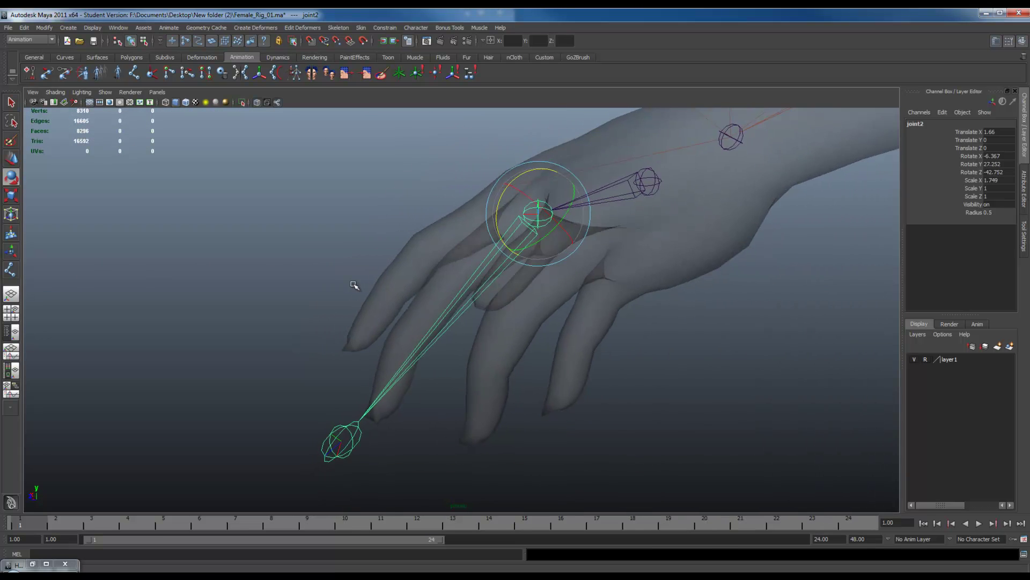
{"action": "left_click_drag", "start_coordinate": [563, 212], "coordinate": [675, 232], "text": "alt"}
{"action": "left_click_drag", "start_coordinate": [520, 240], "coordinate": [483, 285]}
- Select the whole finger joint hierarchy from the palm joint, and freeze its transformations
{"action": "left_click", "coordinate": [607, 176]}
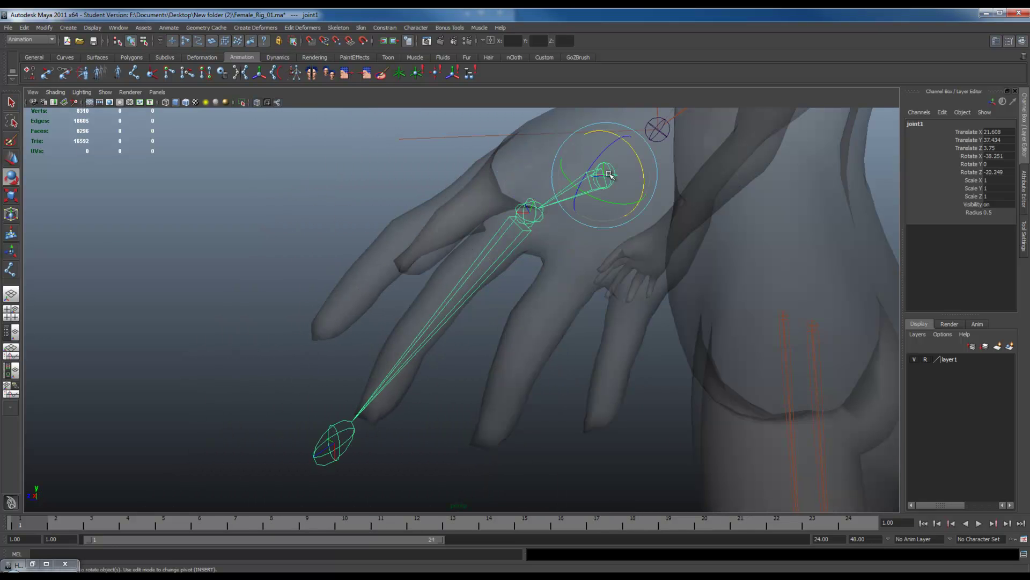
{"action": "right_click", "coordinate": [609, 175]}
{"action": "left_click", "coordinate": [601, 239]}
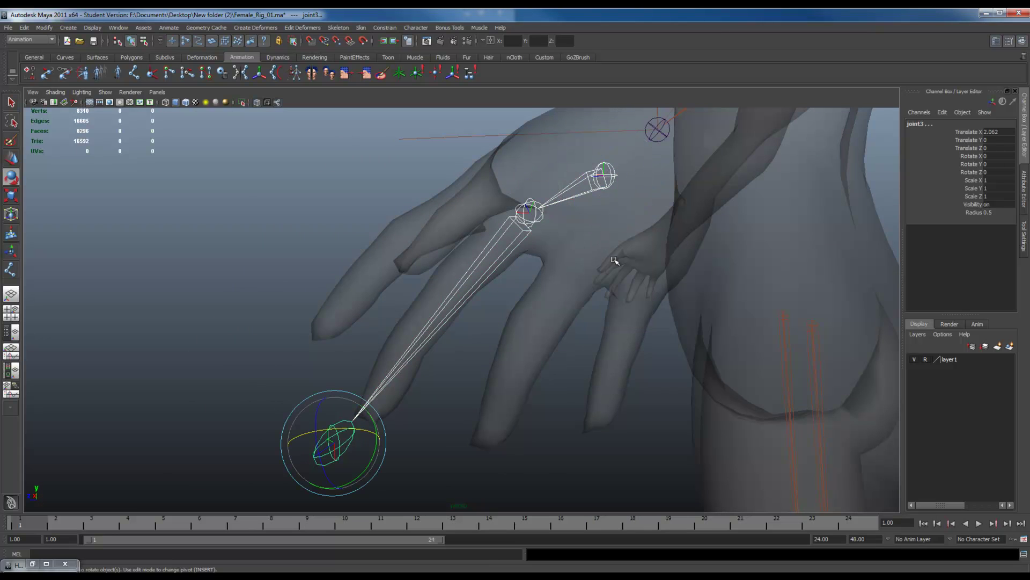
{"action": "left_click", "coordinate": [43, 27]}
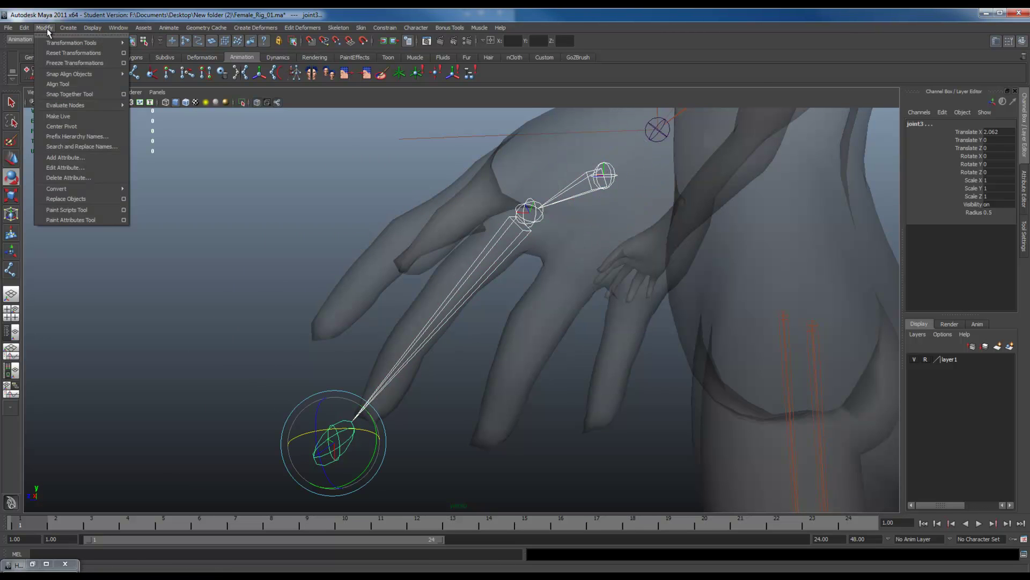
{"action": "left_click", "coordinate": [55, 63]}
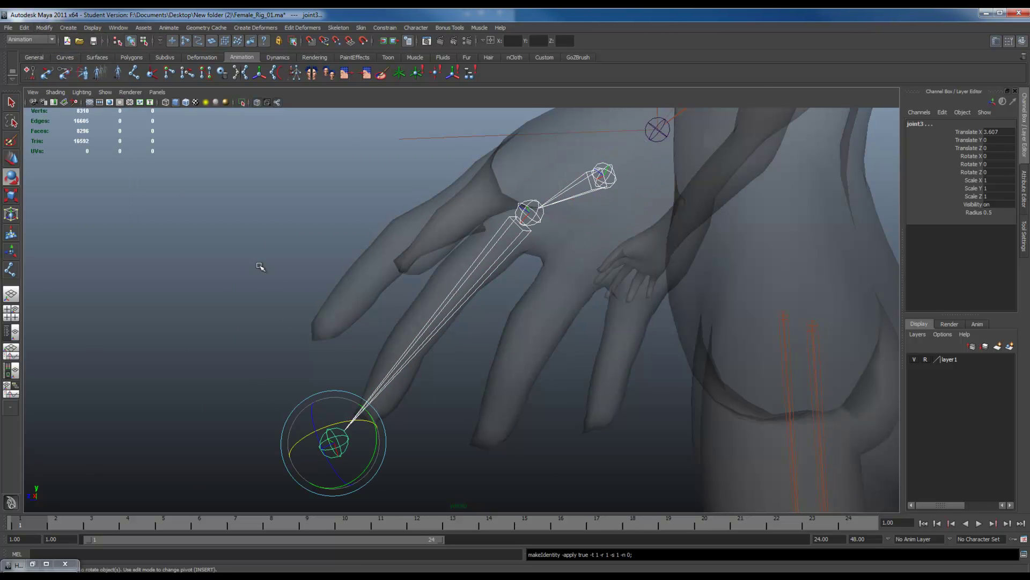
- Duplicate the middle finger's knuckle chain four times in the top view, placing copies at the pinky, ring, index and thumb bases
{"action": "left_click", "coordinate": [525, 217]}
{"action": "left_click_drag", "start_coordinate": [525, 216], "coordinate": [650, 231], "text": "alt"}
{"action": "key", "text": "Up"}
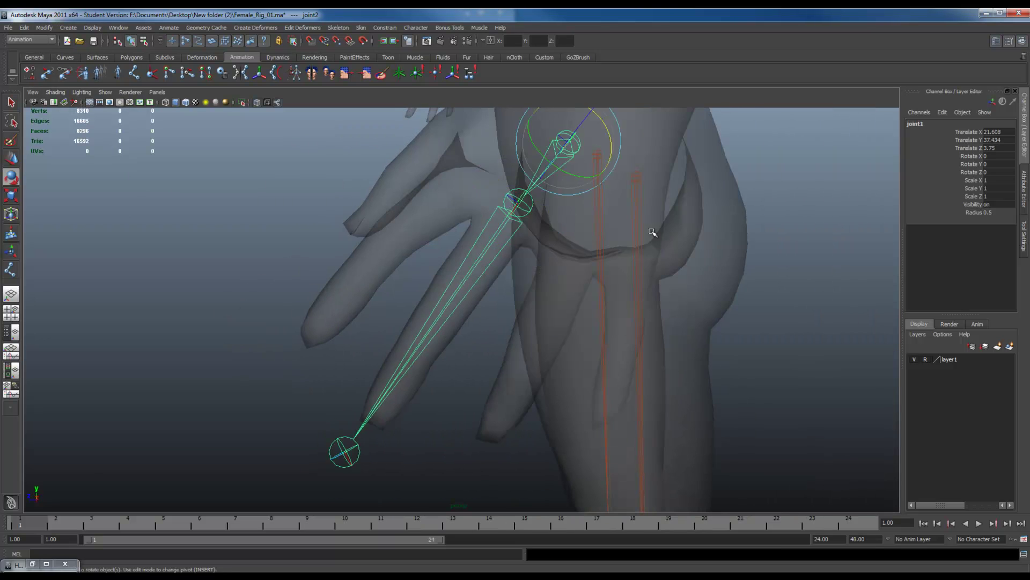
{"action": "right_click_drag", "start_coordinate": [652, 232], "coordinate": [449, 188], "text": "alt"}
{"action": "left_click_drag", "start_coordinate": [449, 188], "coordinate": [479, 241], "text": "alt"}
{"action": "left_click", "coordinate": [479, 242]}
{"action": "left_click_drag", "start_coordinate": [532, 285], "coordinate": [481, 280], "text": "alt"}
{"action": "key", "text": "space"}
{"action": "right_click_drag", "start_coordinate": [512, 283], "coordinate": [590, 324], "text": "alt"}
{"action": "key", "text": "w"}
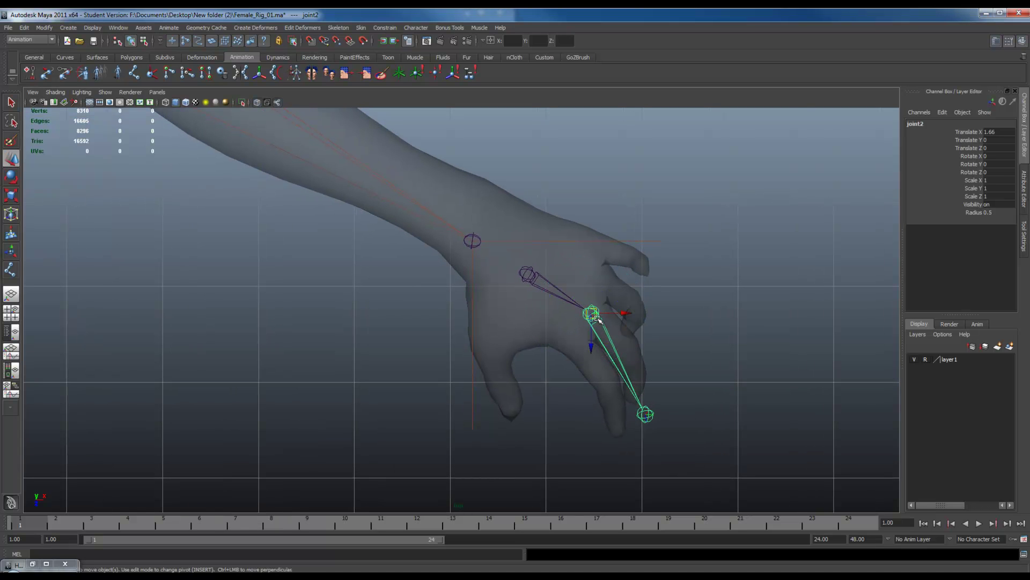
{"action": "left_click_drag", "start_coordinate": [593, 317], "coordinate": [607, 245]}
{"action": "left_click", "coordinate": [592, 314]}
{"action": "left_click", "coordinate": [592, 315]}
{"action": "left_click", "coordinate": [594, 315]}
{"action": "left_click_drag", "start_coordinate": [593, 315], "coordinate": [488, 301]}
- Move the index finger's knuckle joint down and adjust its position toward the index finger's base in the perspective view
{"action": "left_click", "coordinate": [542, 401]}
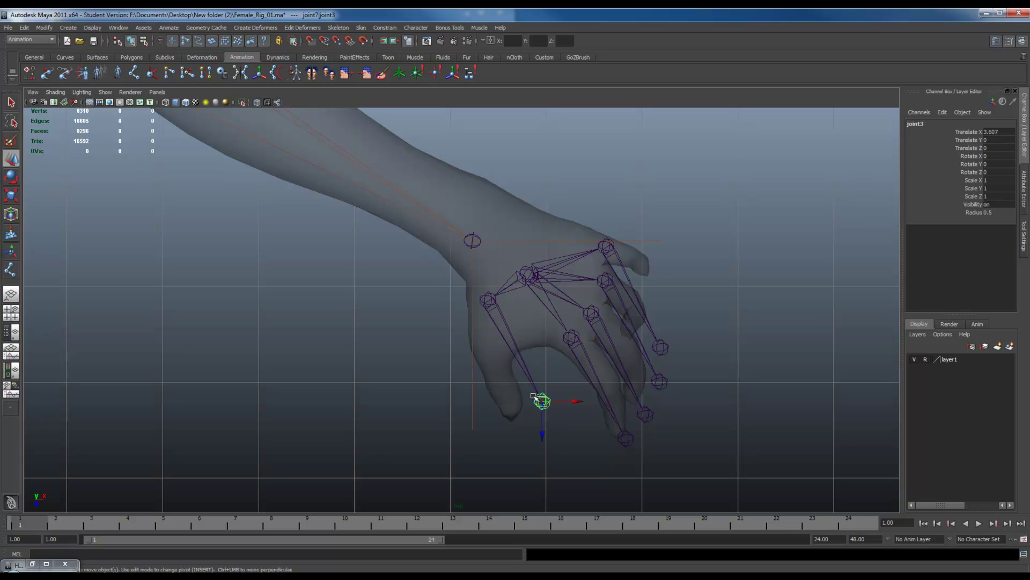
{"action": "left_click", "coordinate": [492, 297]}
{"action": "key", "text": "space"}
{"action": "left_click_drag", "start_coordinate": [520, 319], "coordinate": [524, 303]}
{"action": "left_click_drag", "start_coordinate": [645, 357], "coordinate": [553, 289], "text": "alt"}
{"action": "left_click", "coordinate": [562, 262]}
{"action": "key", "text": "space"}
{"action": "left_click_drag", "start_coordinate": [603, 253], "coordinate": [585, 257]}
{"action": "key", "text": "space"}
{"action": "left_click_drag", "start_coordinate": [630, 309], "coordinate": [572, 287], "text": "alt"}
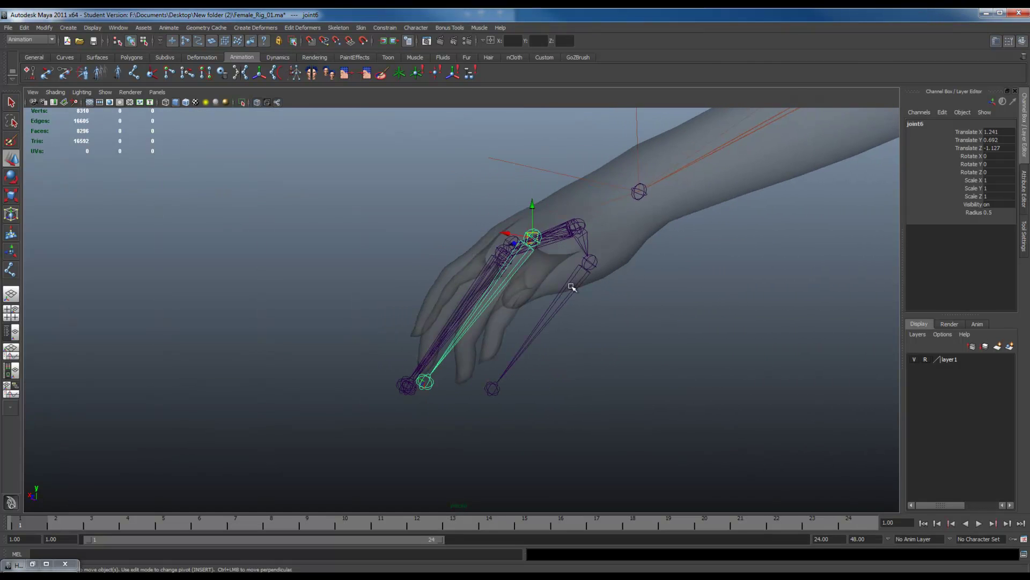
{"action": "left_click_drag", "start_coordinate": [534, 216], "coordinate": [534, 260]}
{"action": "left_click_drag", "start_coordinate": [584, 290], "coordinate": [509, 310], "text": "alt"}
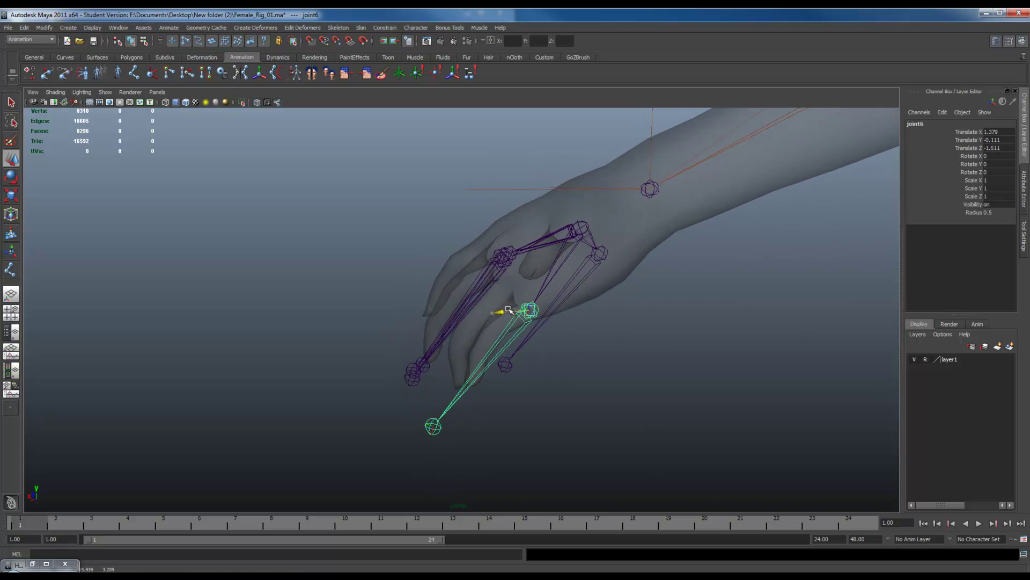